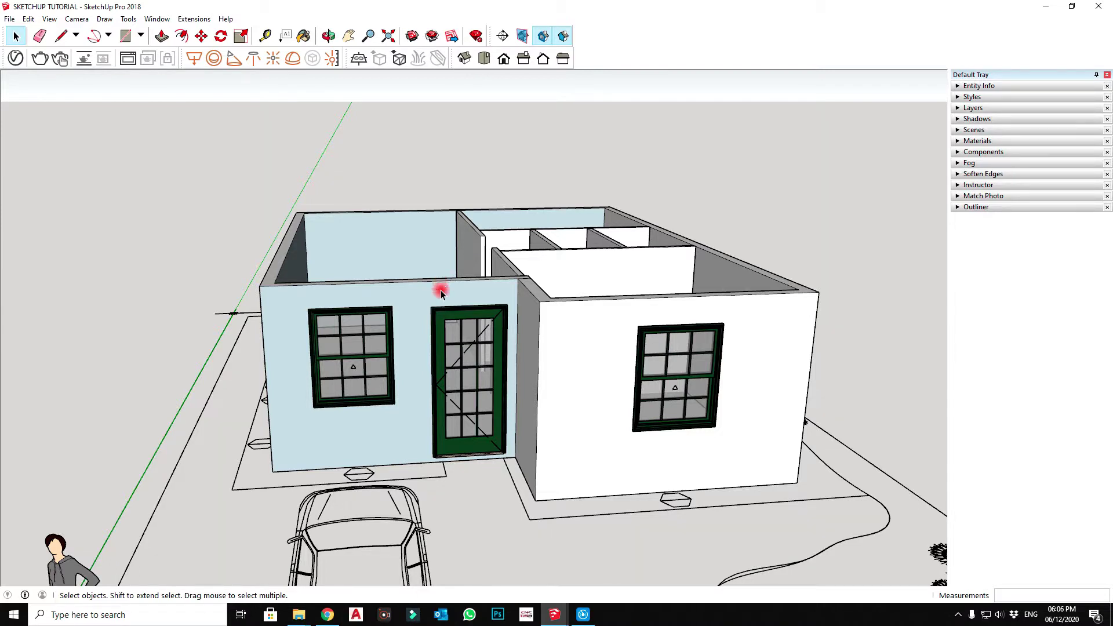
# Draw a long edge from the blue front wall's top-left corner past the house's right side, then select it
pyautogui.press('l')
pyautogui.click(259, 284)
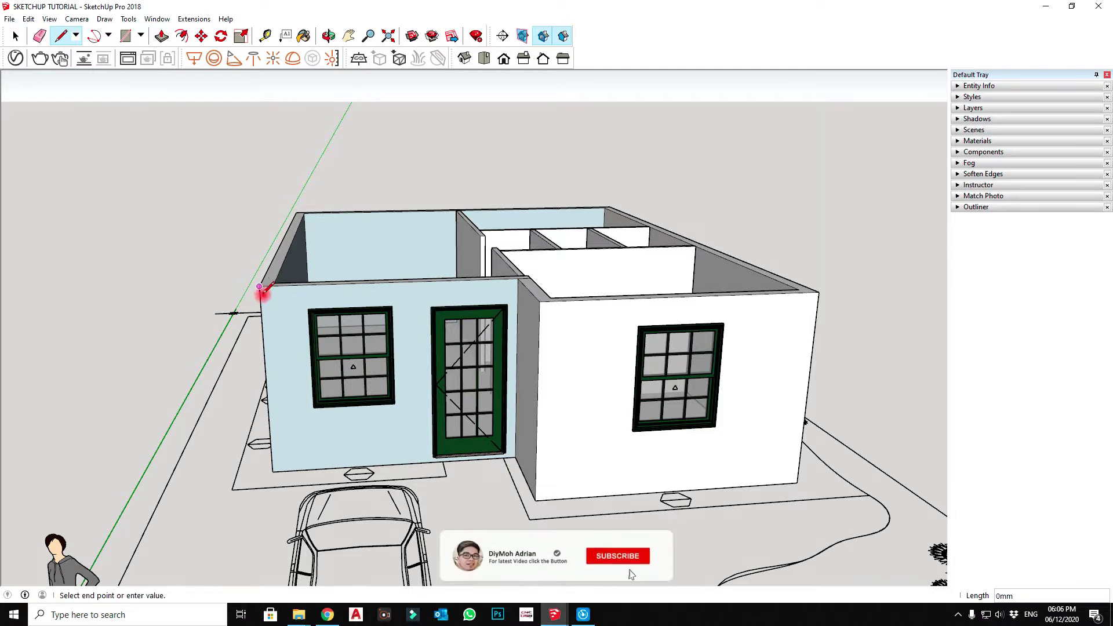
pyautogui.click(855, 261)
pyautogui.press('space')
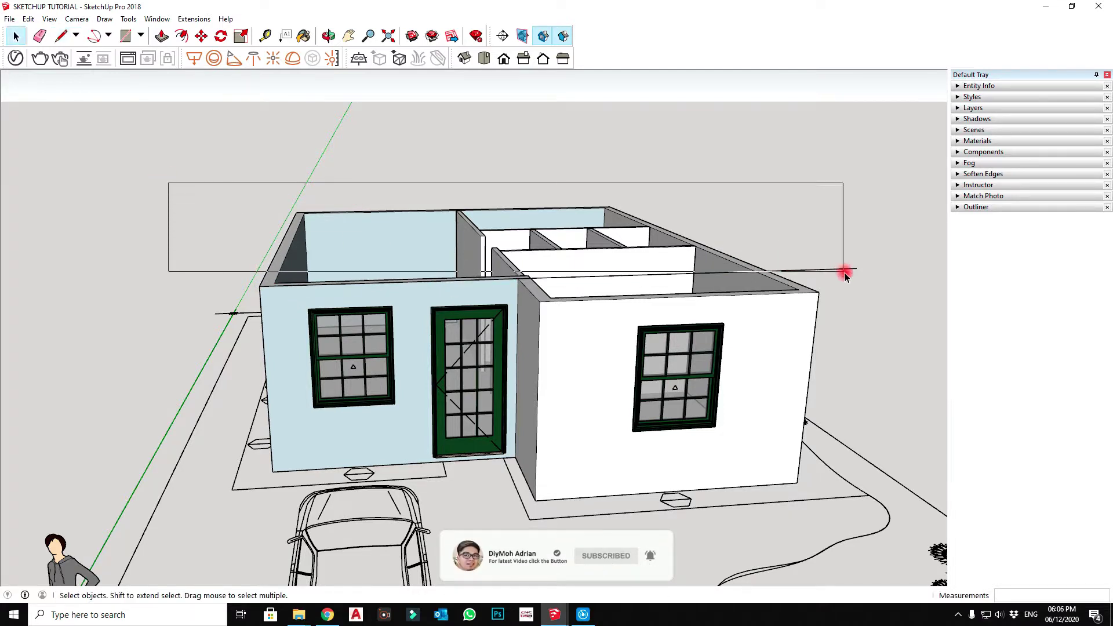
pyautogui.moveTo(159, 183); pyautogui.dragTo(882, 298)
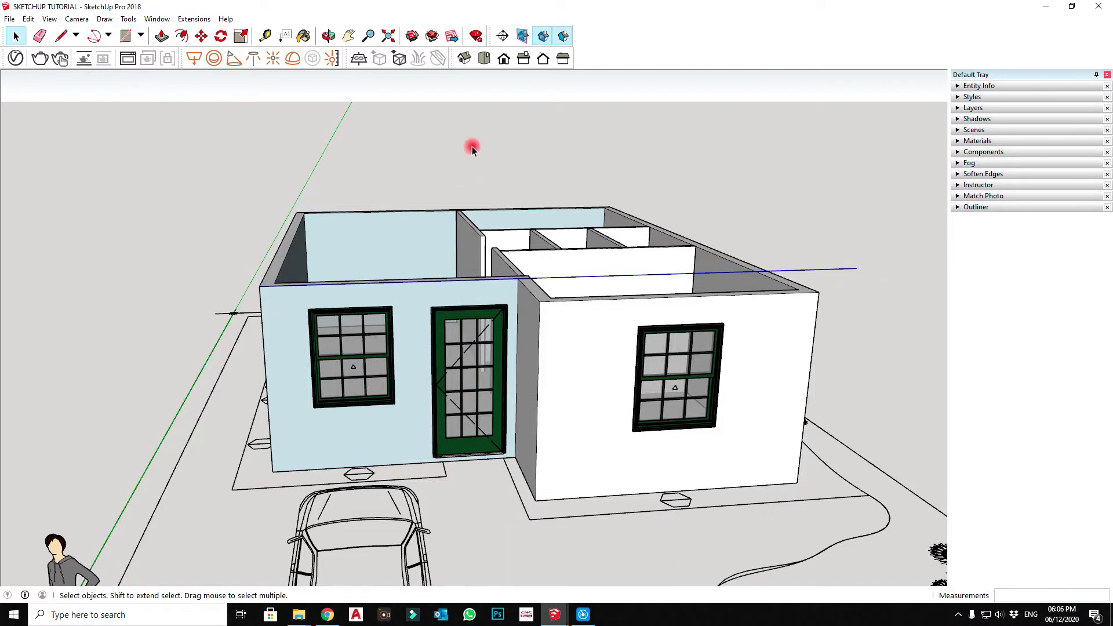
# Rotate the selected edge 15° upward about the front wall's top-left corner, working in Front view
pyautogui.click(228, 38)
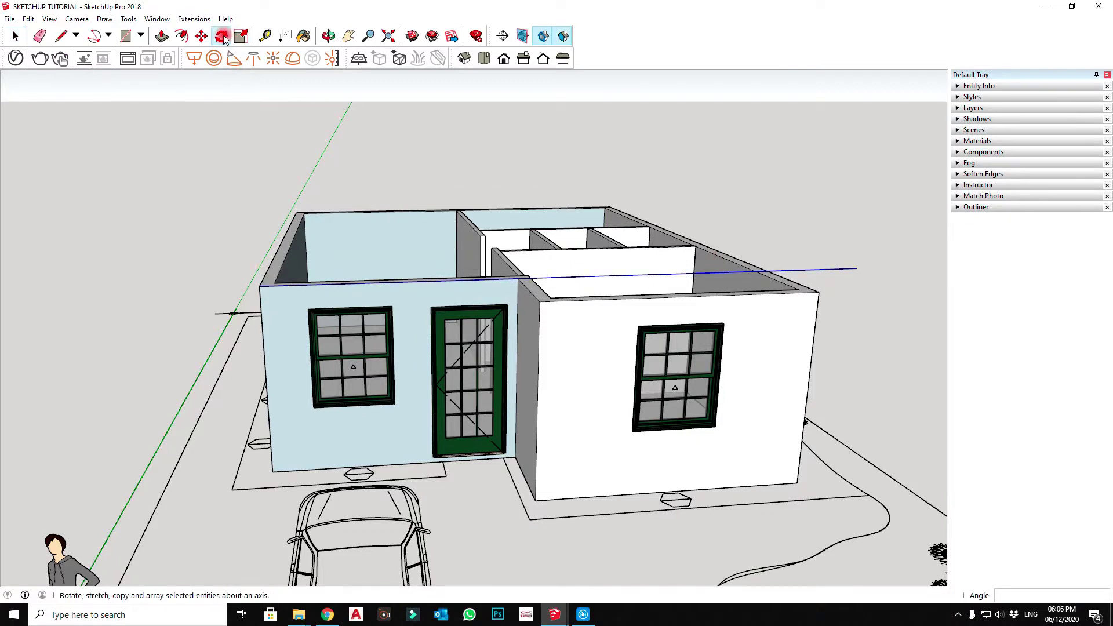
pyautogui.click(509, 61)
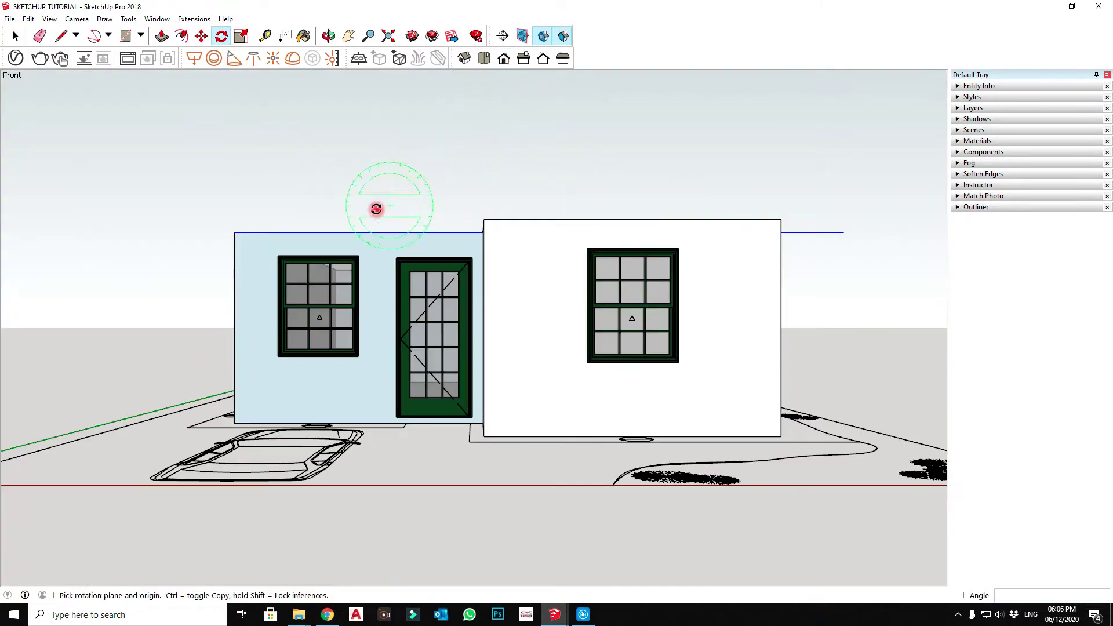
pyautogui.click(233, 231)
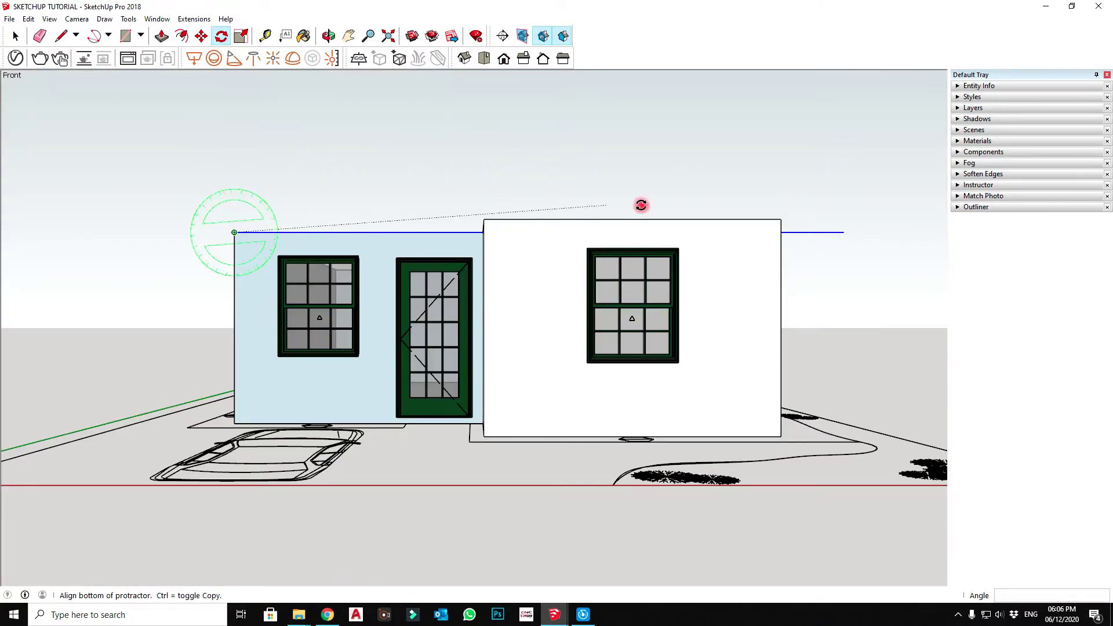
pyautogui.click(843, 231)
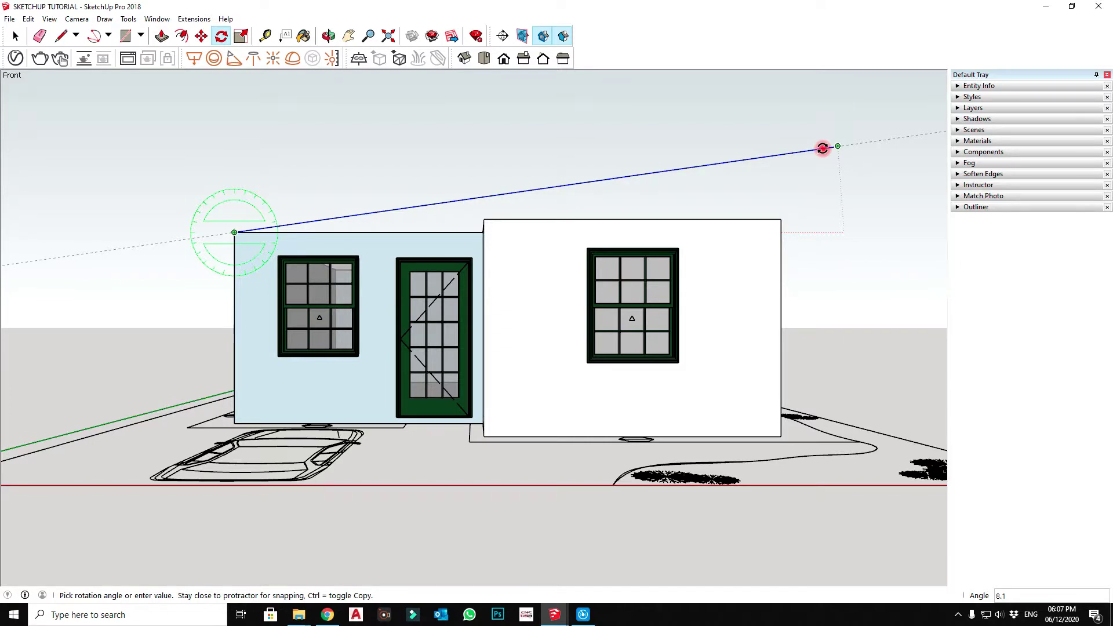
pyautogui.press('Escape')
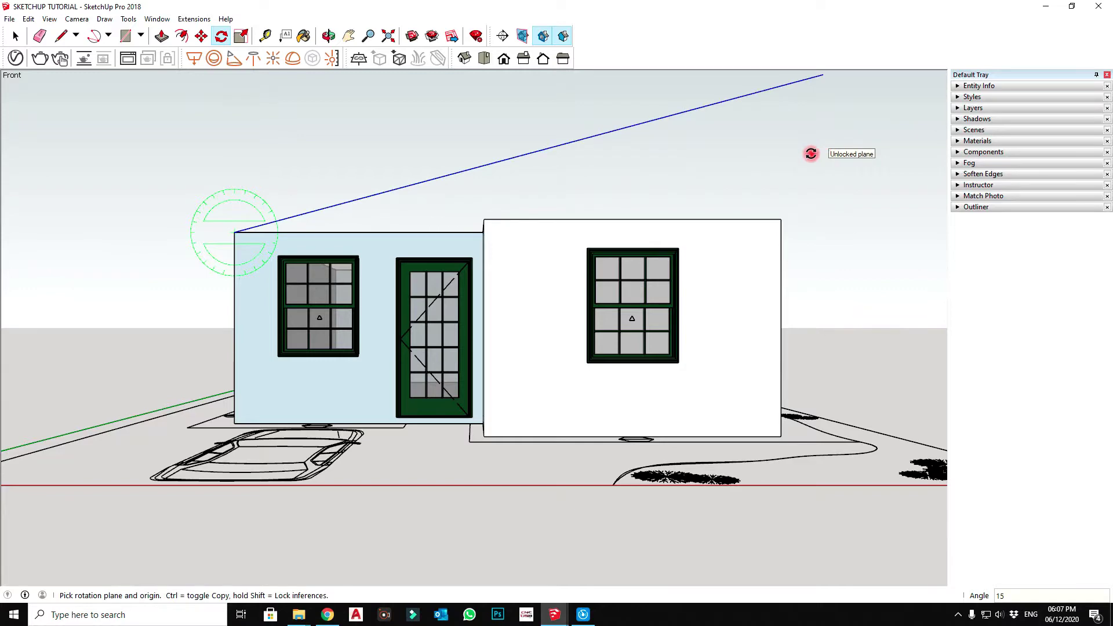
pyautogui.moveTo(812, 154)
pyautogui.mouseDown(button='middle')
pyautogui.moveTo(598, 228)
pyautogui.moveTo(545, 216)
pyautogui.mouseUp(button='middle')
pyautogui.press('q')
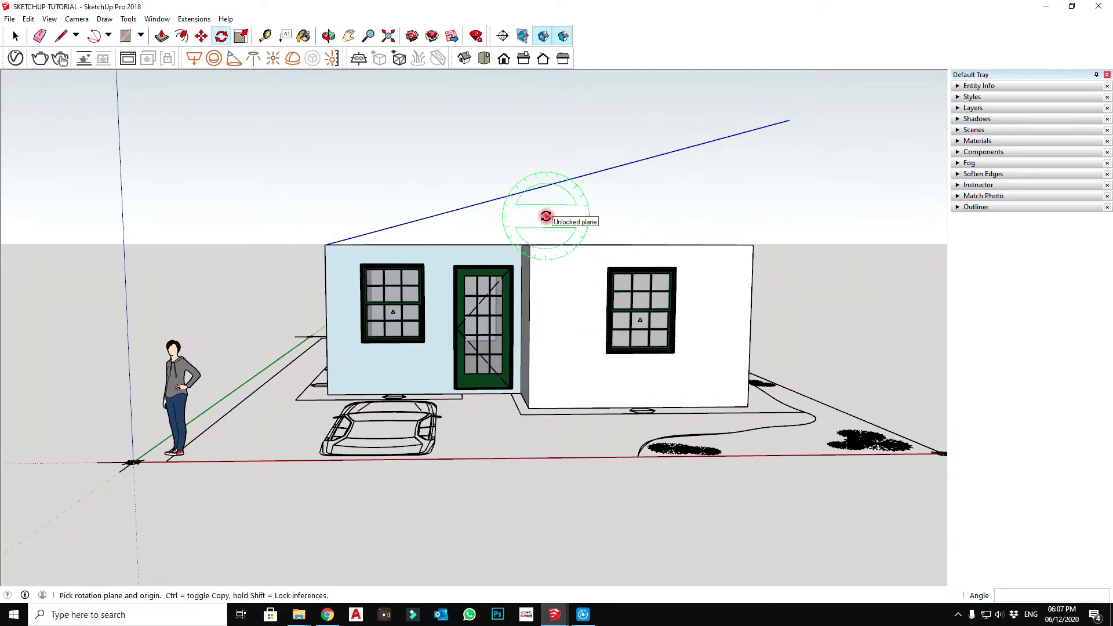
pyautogui.press('space')
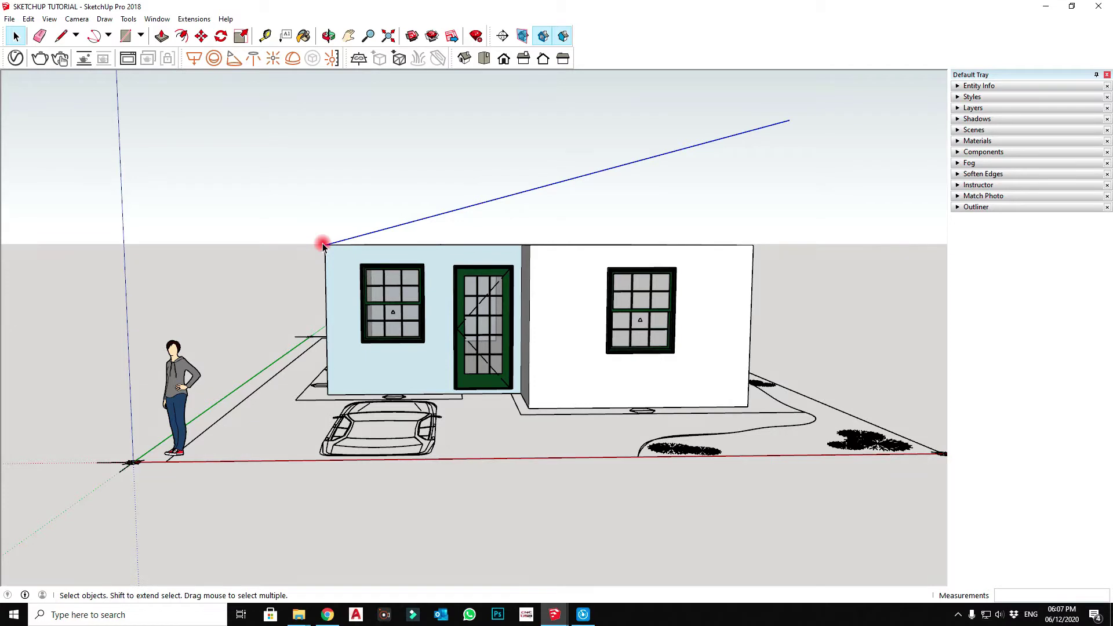
# Move the sloped edge 1000 mm along its slope to overhang the wall corner
pyautogui.press('m')
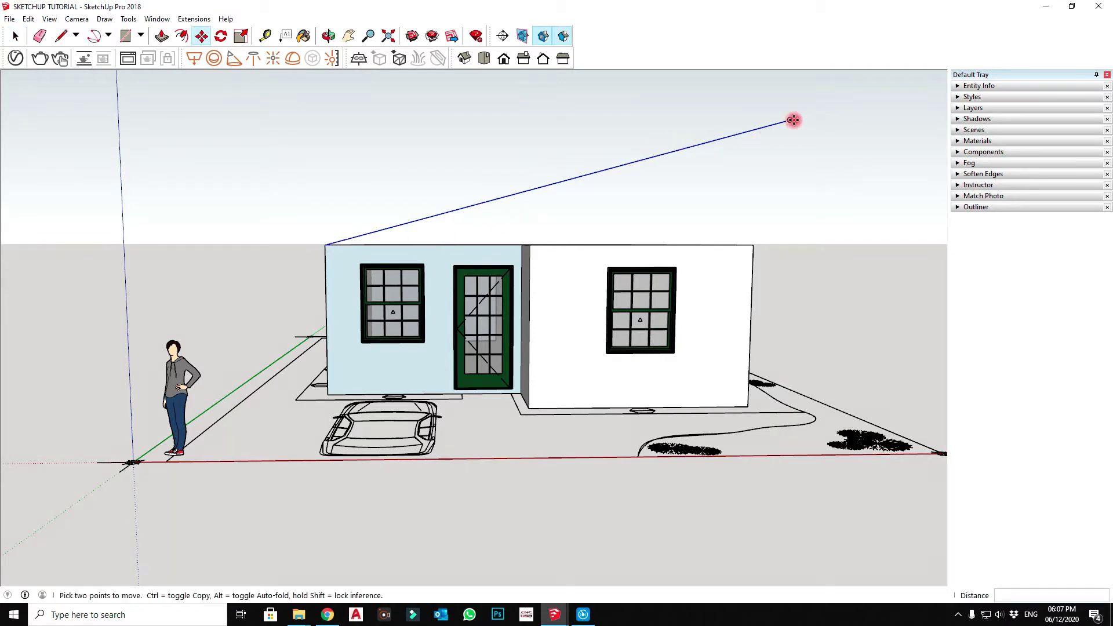
pyautogui.click(790, 120)
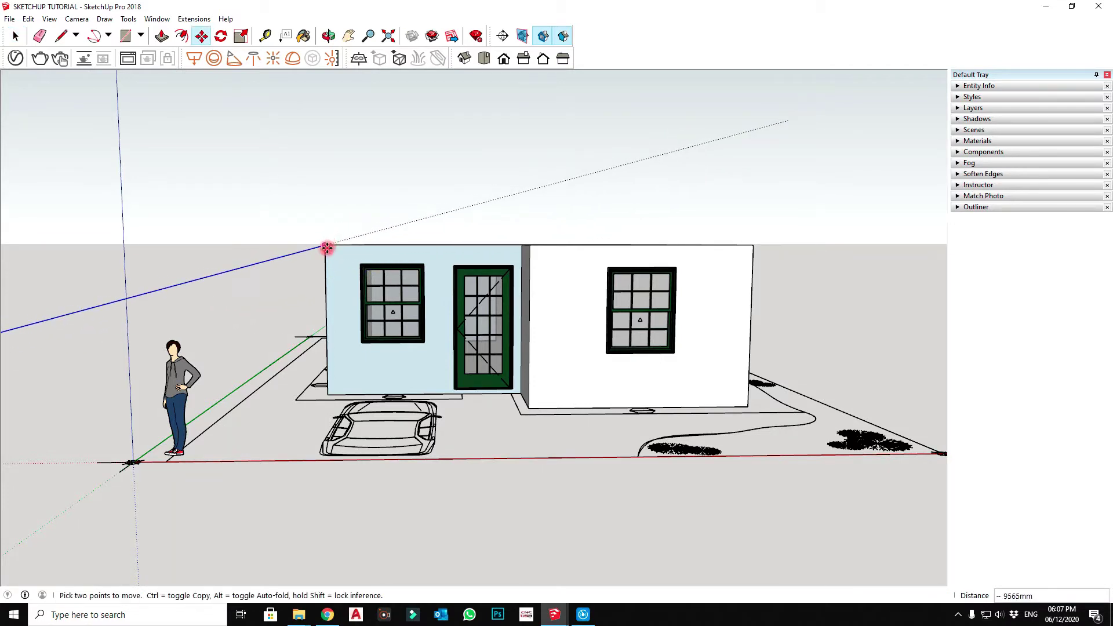
pyautogui.write('1000')
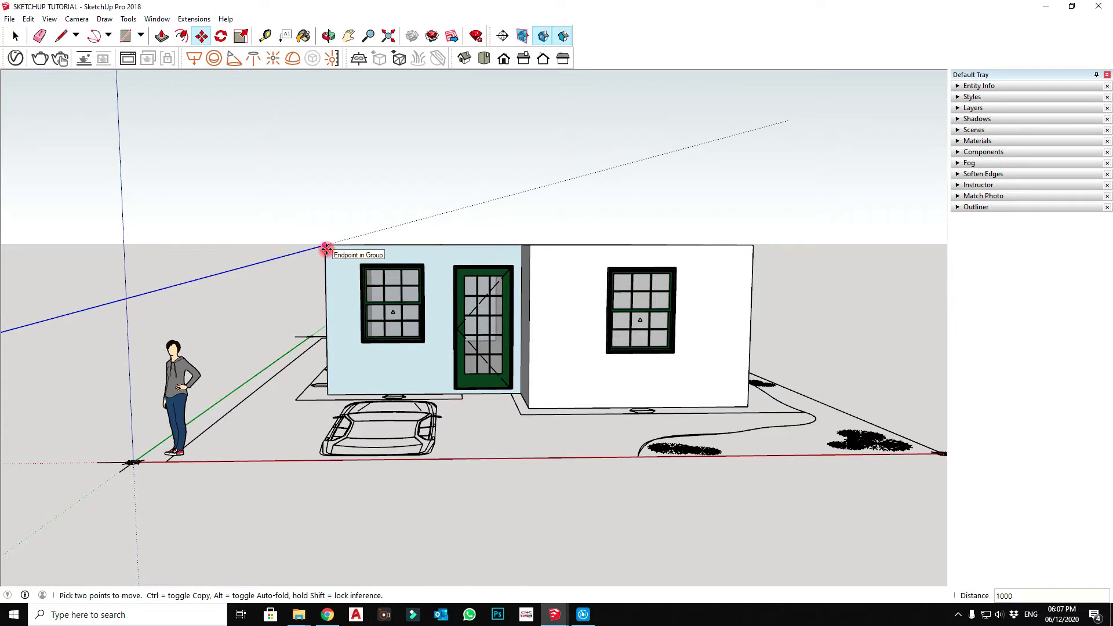
pyautogui.press('Return')
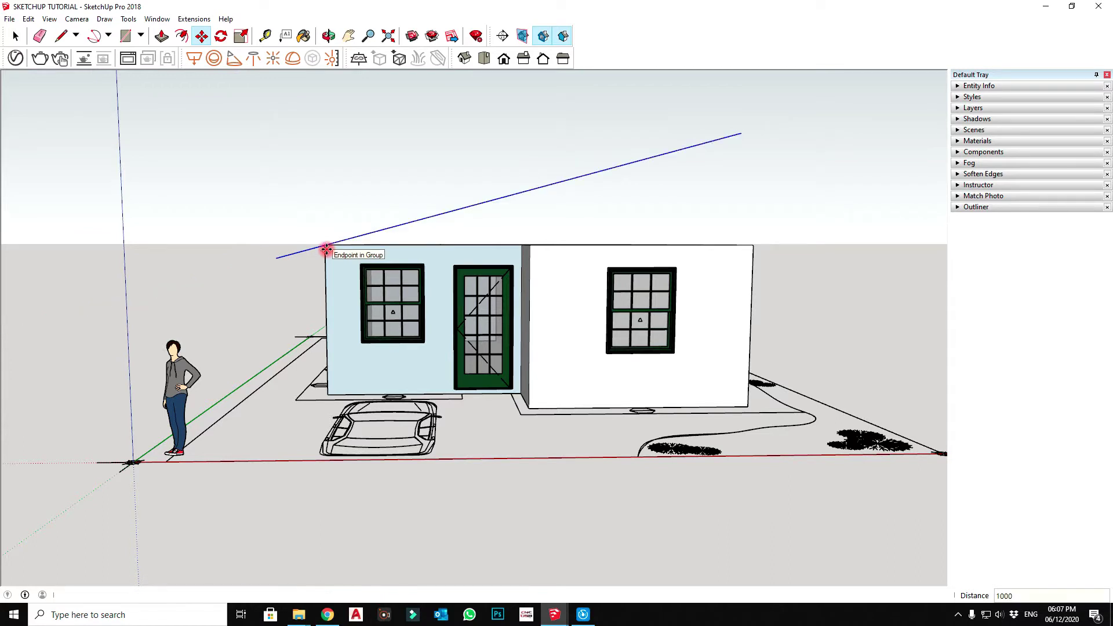
pyautogui.press('space')
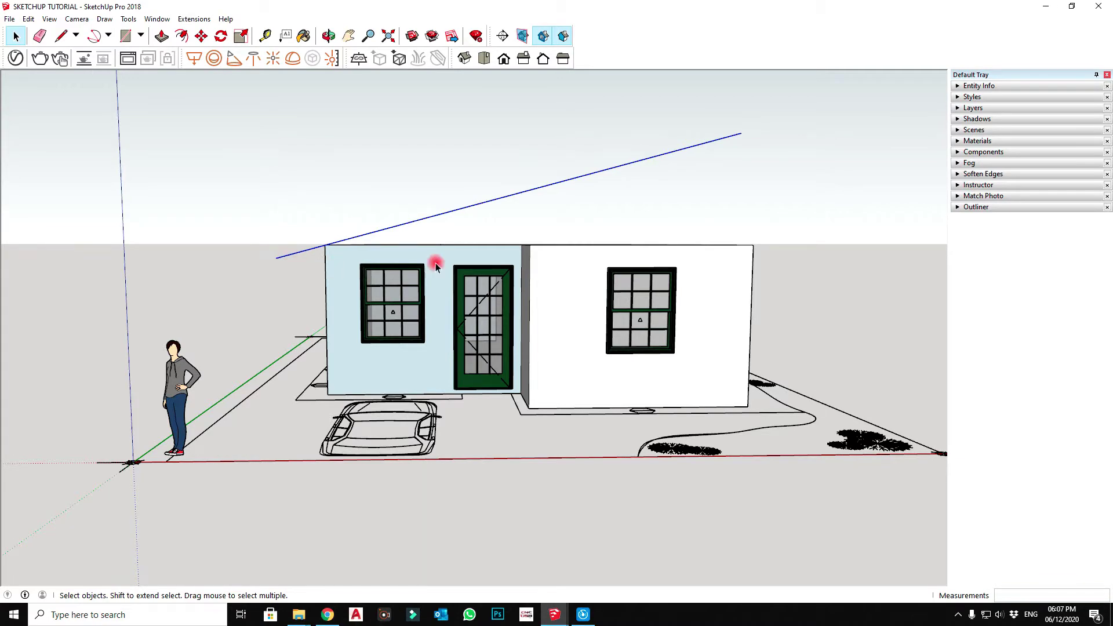
pyautogui.scroll(3, 499, 231)
pyautogui.moveTo(529, 229)
pyautogui.mouseDown(button='middle')
pyautogui.moveTo(498, 248)
pyautogui.moveTo(543, 308)
pyautogui.mouseUp(button='middle')
pyautogui.scroll(2, 481, 290)
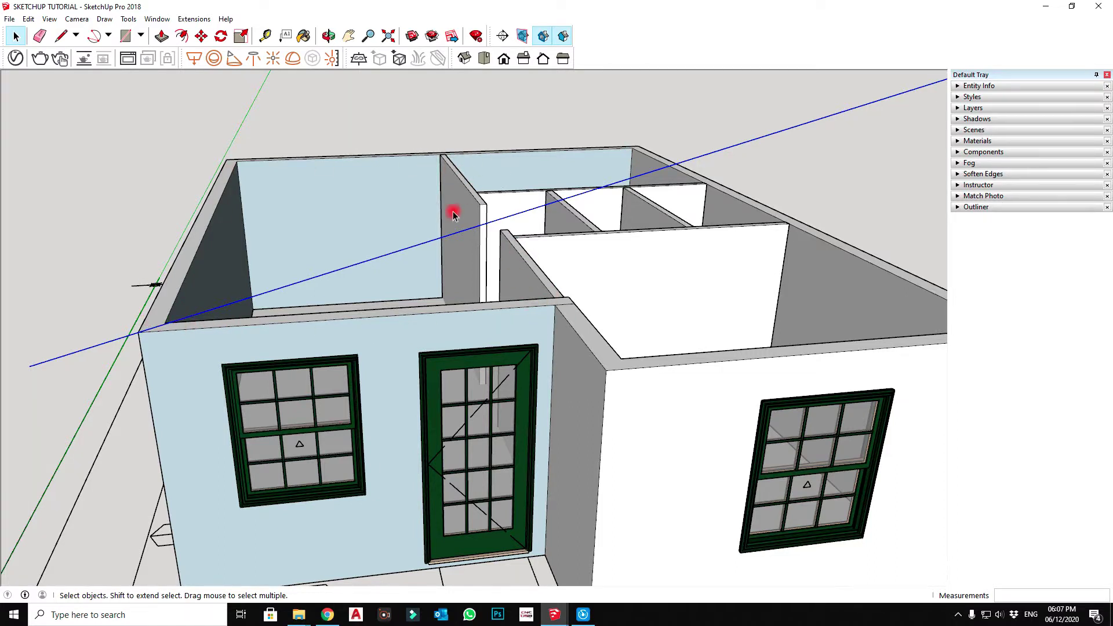
# Open the house group and place a guide 2600 mm from the outer wall edge
pyautogui.doubleClick(473, 317)
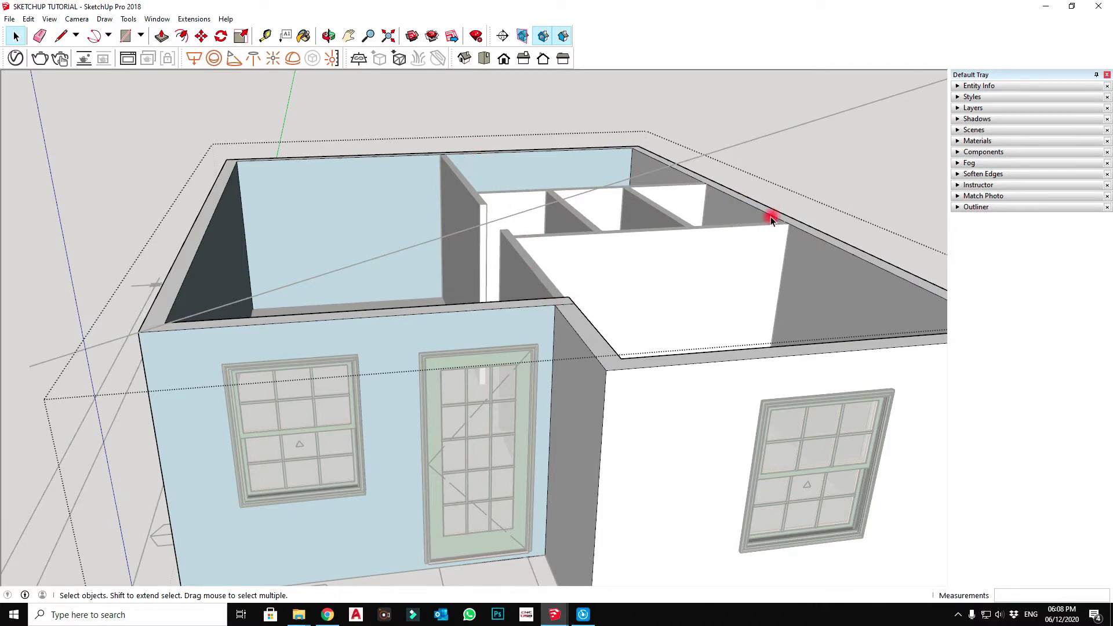
pyautogui.scroll(3, 499, 220)
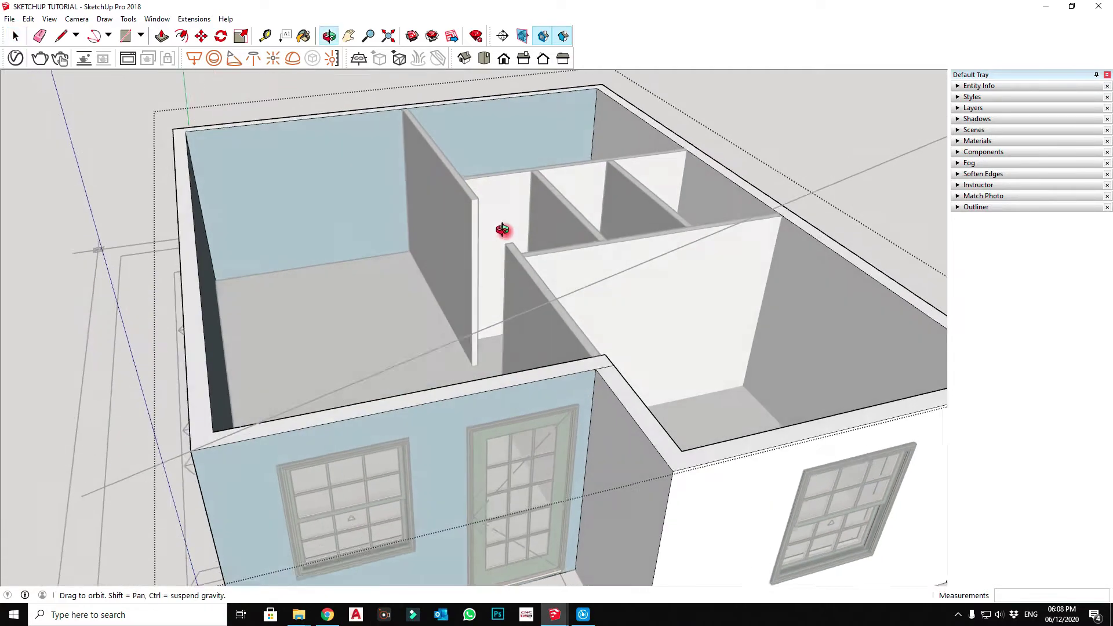
pyautogui.scroll(3, 405, 87)
pyautogui.scroll(2, 408, 105)
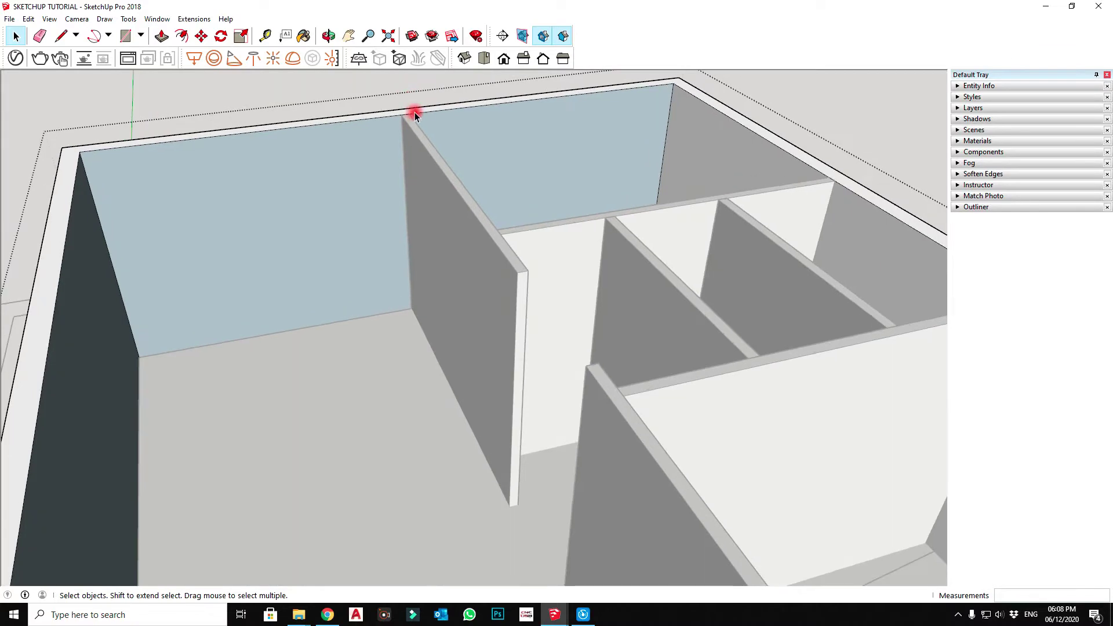
pyautogui.scroll(-3, 413, 113)
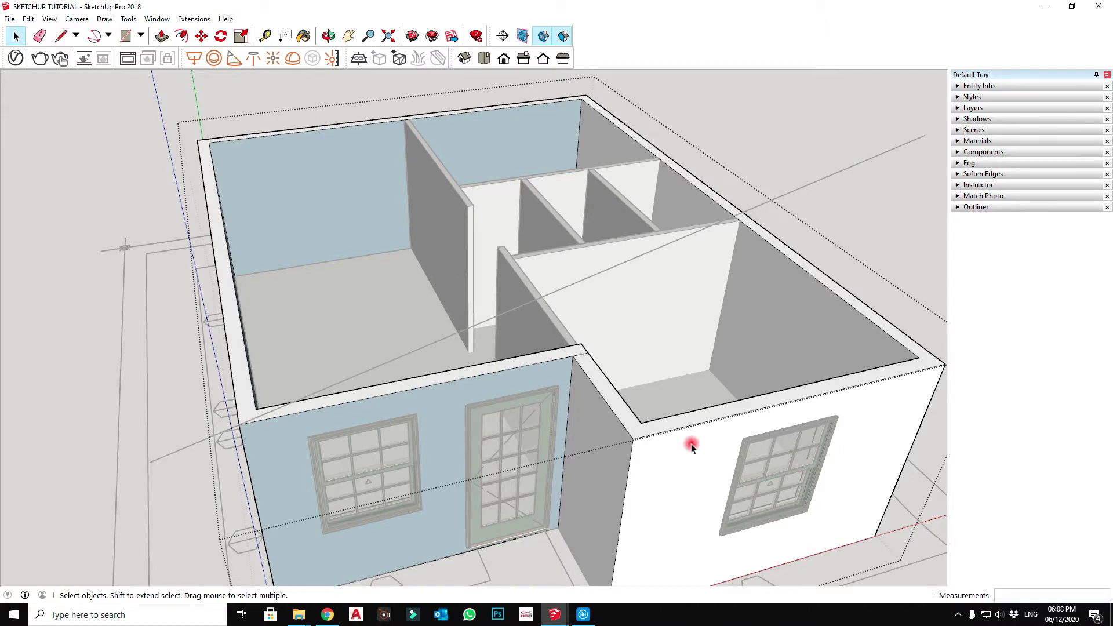
pyautogui.click(269, 40)
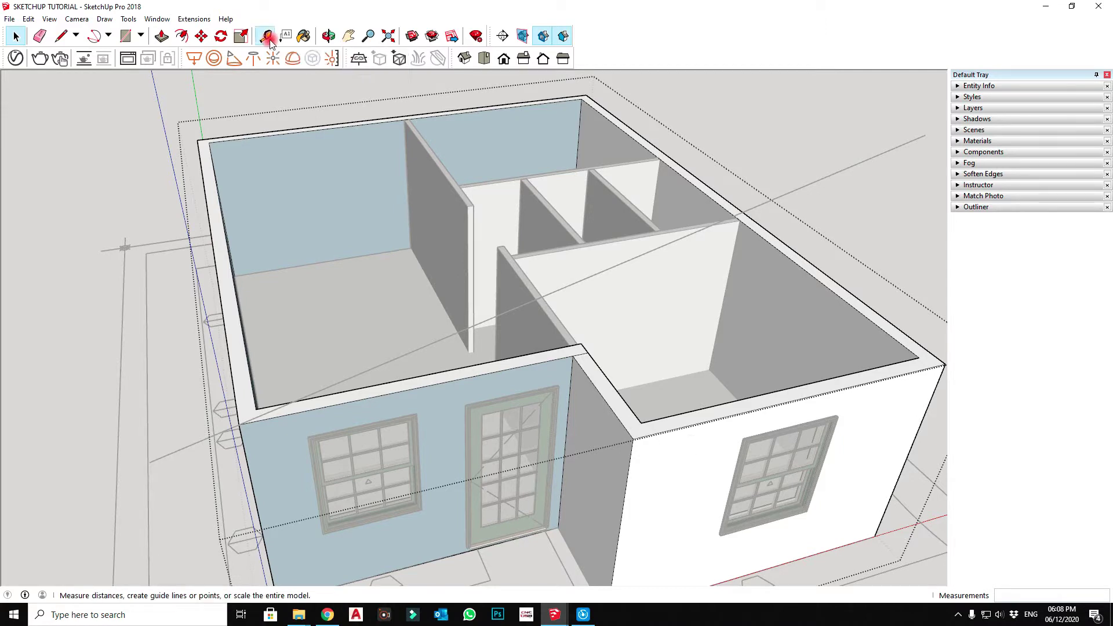
pyautogui.click(675, 172)
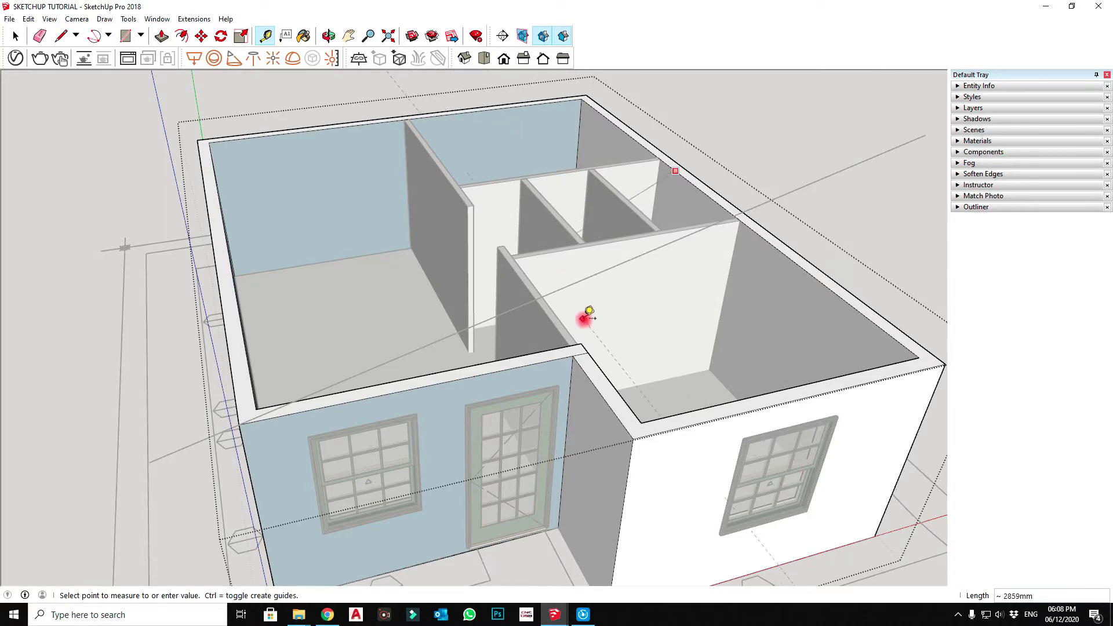
pyautogui.click(582, 341)
pyautogui.write('2600')
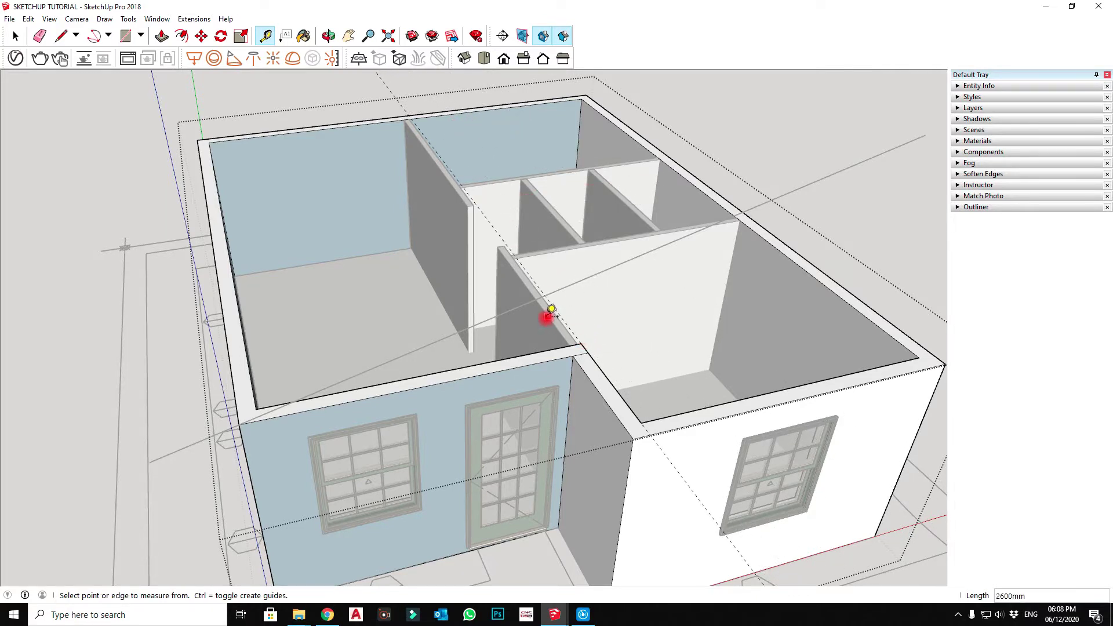
pyautogui.press('Return')
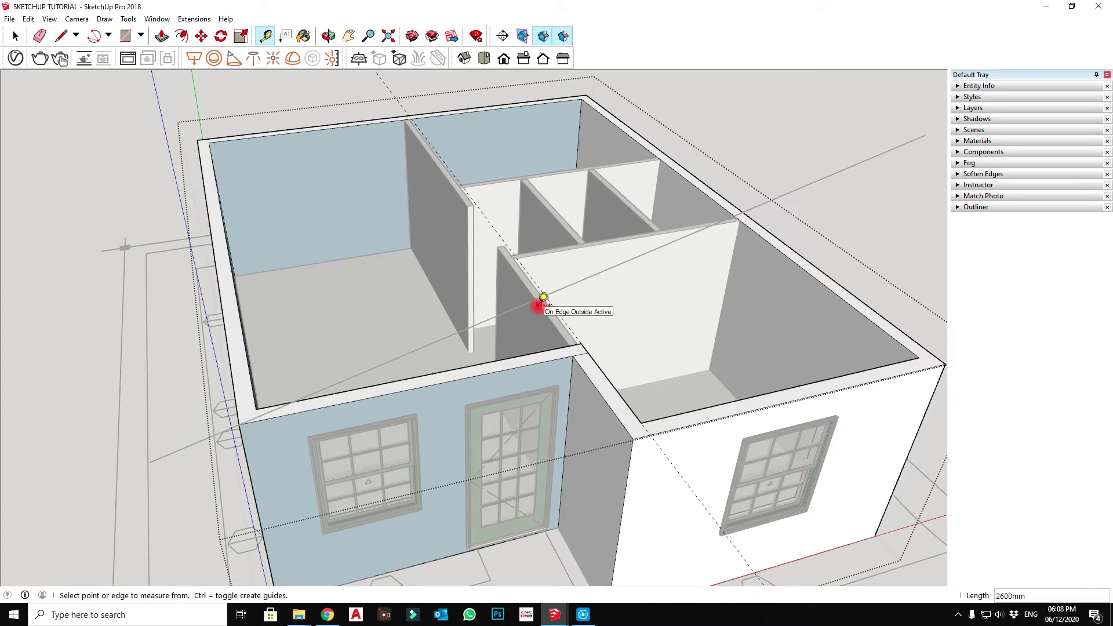
# Draw a short 200 mm edge at the wall top
pyautogui.press('l')
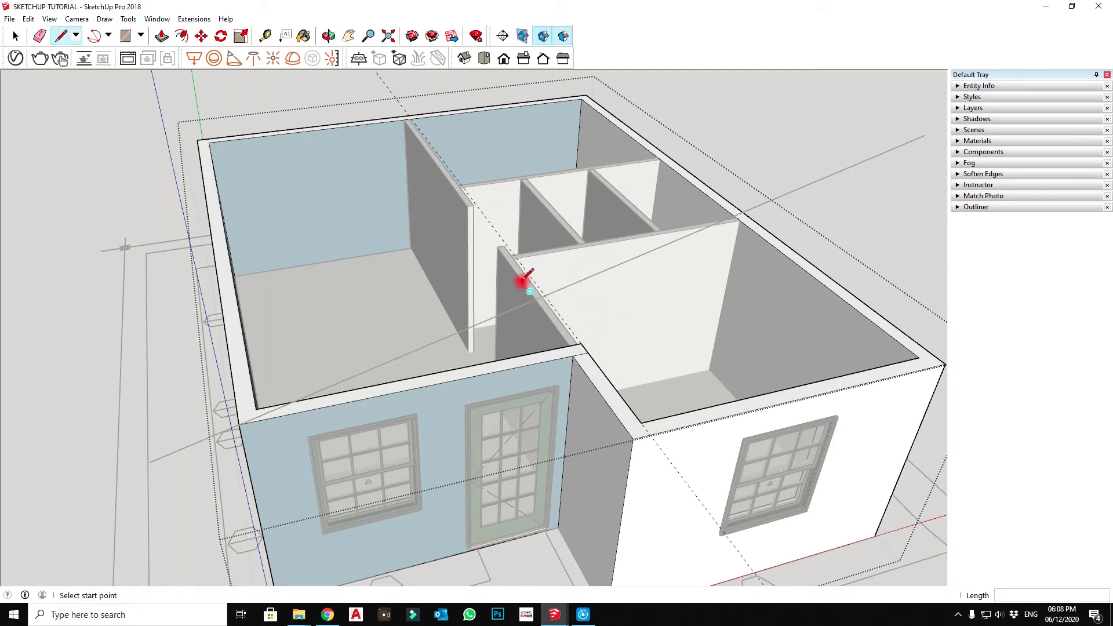
pyautogui.scroll(2, 410, 110)
pyautogui.scroll(2, 410, 110)
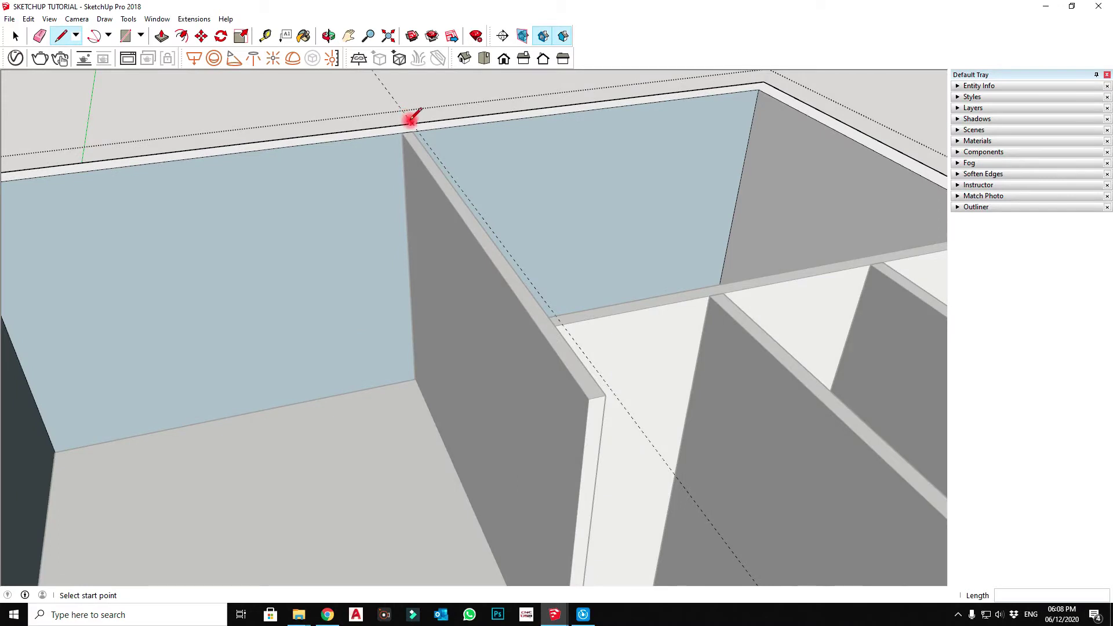
pyautogui.click(412, 112)
pyautogui.click(424, 132)
pyautogui.press('space')
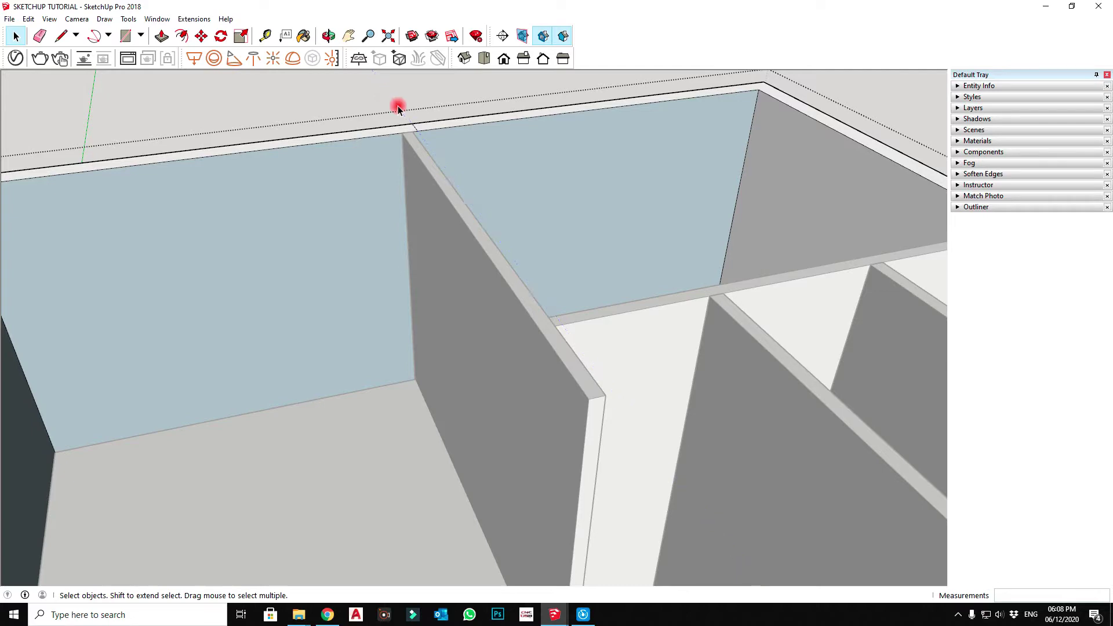
pyautogui.scroll(-3, 385, 145)
pyautogui.scroll(-3, 429, 261)
pyautogui.scroll(-1, 481, 351)
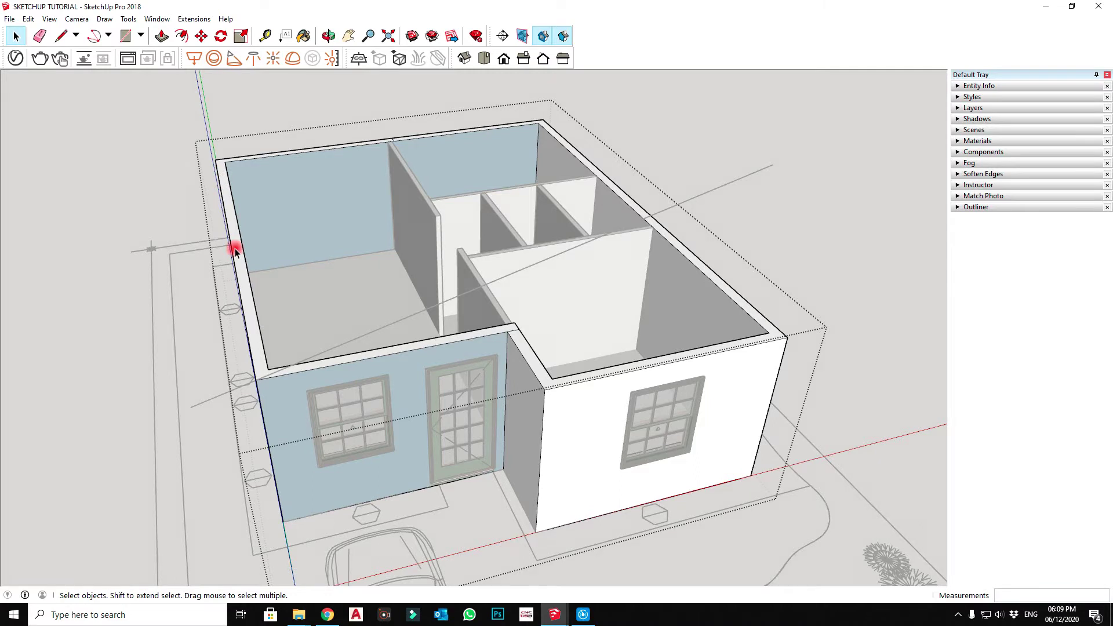
# Pull the light-blue section's wall tops up 1444 mm above the rest of the house
pyautogui.press('p')
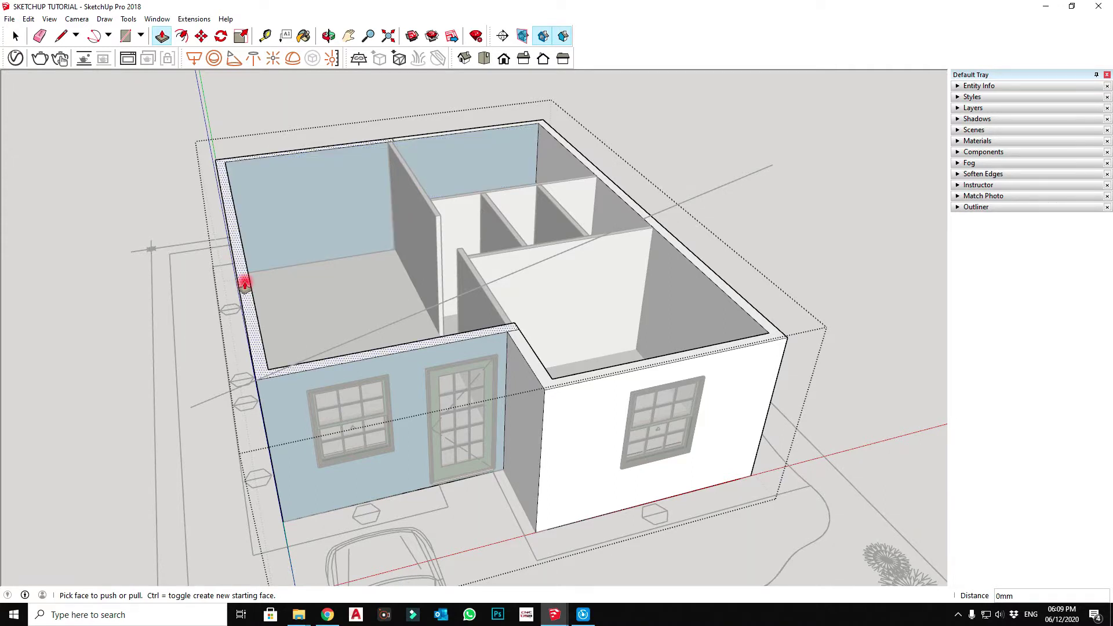
pyautogui.moveTo(244, 284)
pyautogui.mouseDown()
pyautogui.moveTo(275, 196)
pyautogui.moveTo(288, 203)
pyautogui.mouseUp()
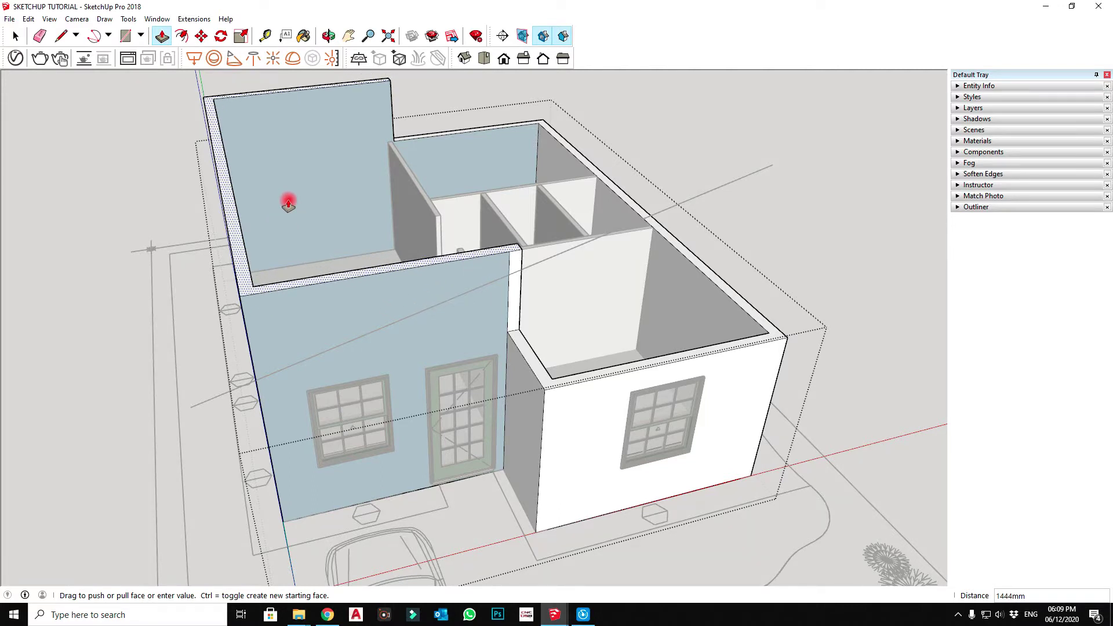
pyautogui.click(288, 203)
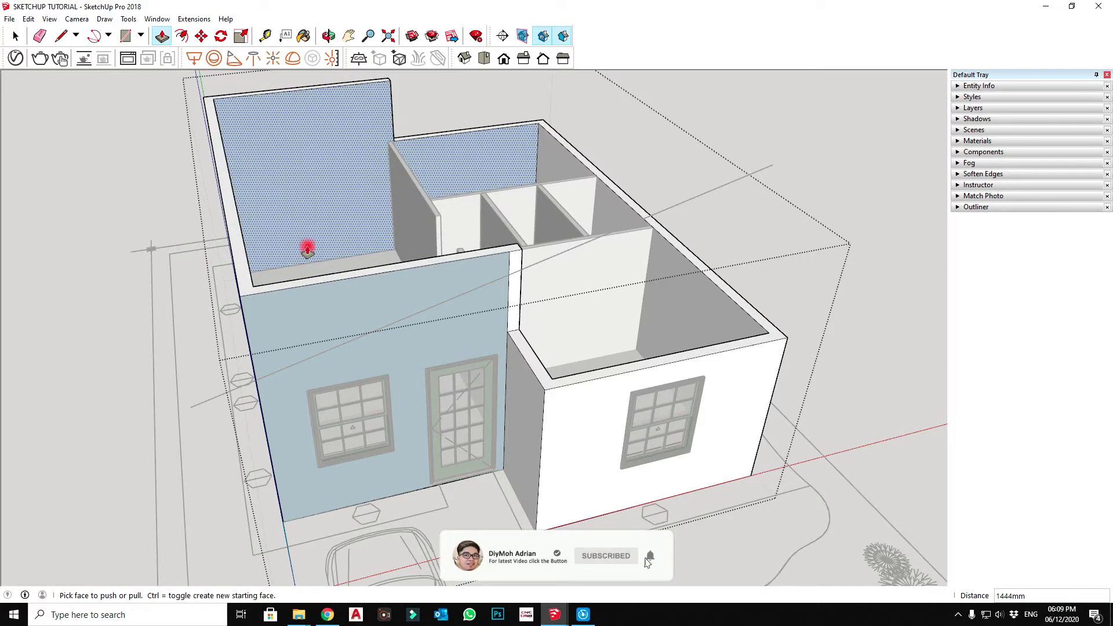
pyautogui.moveTo(305, 246); pyautogui.dragTo(244, 252, button='middle')
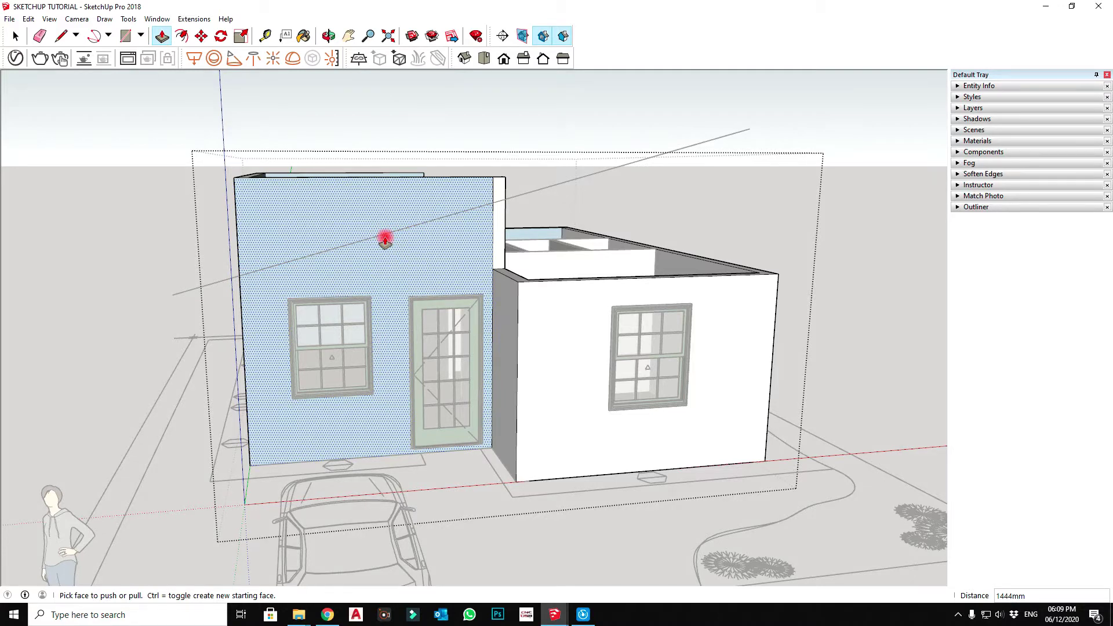
pyautogui.press('space')
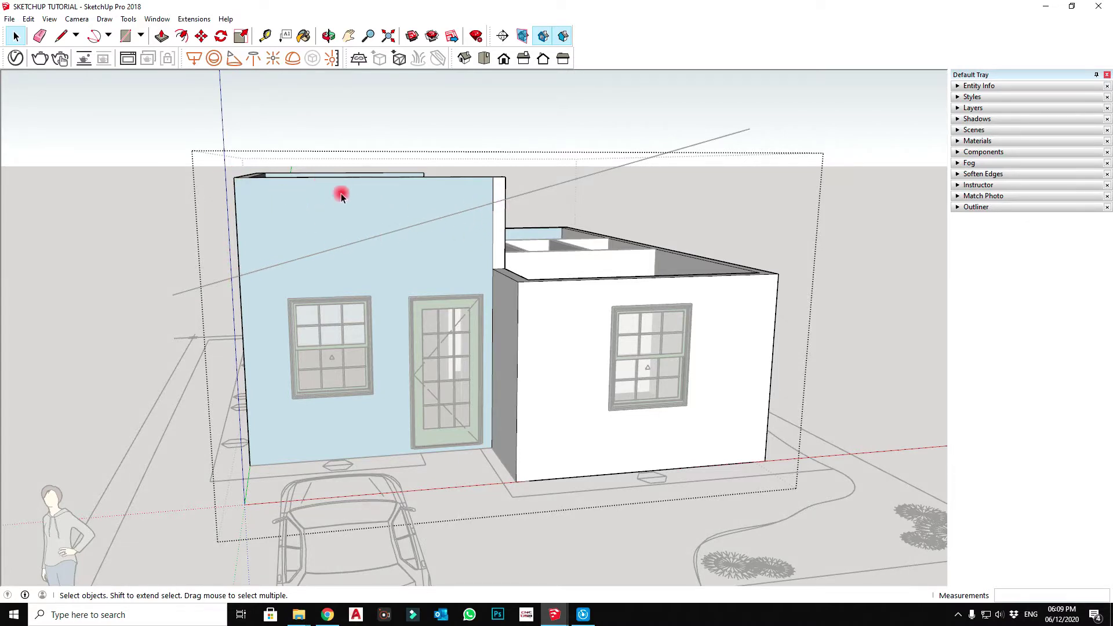
pyautogui.moveTo(510, 190)
pyautogui.mouseDown(button='middle')
pyautogui.moveTo(563, 225)
pyautogui.moveTo(336, 273)
pyautogui.mouseUp(button='middle')
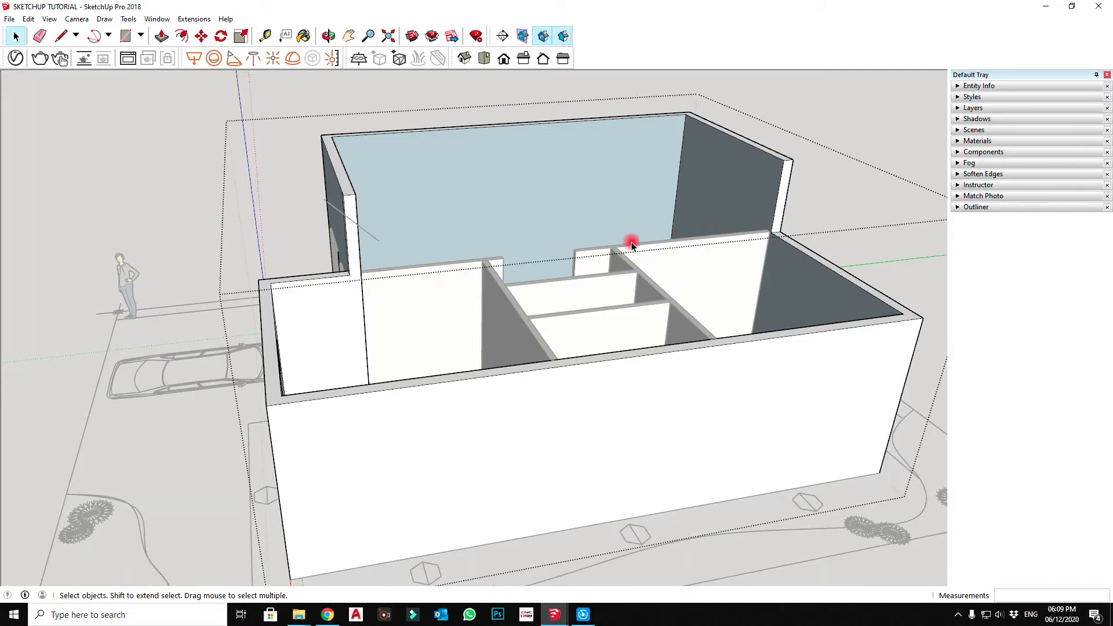
# Draw a 200 mm edge across the wall top at the tall/low section corner
pyautogui.moveTo(778, 236); pyautogui.dragTo(373, 296, button='middle')
pyautogui.scroll(2, 406, 182)
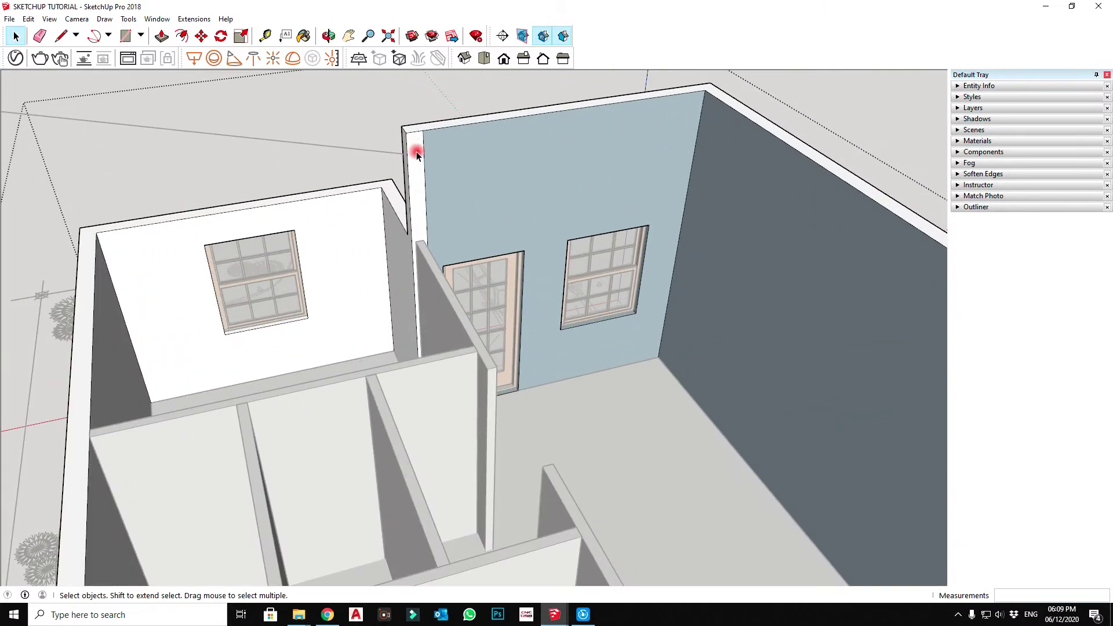
pyautogui.scroll(2, 414, 151)
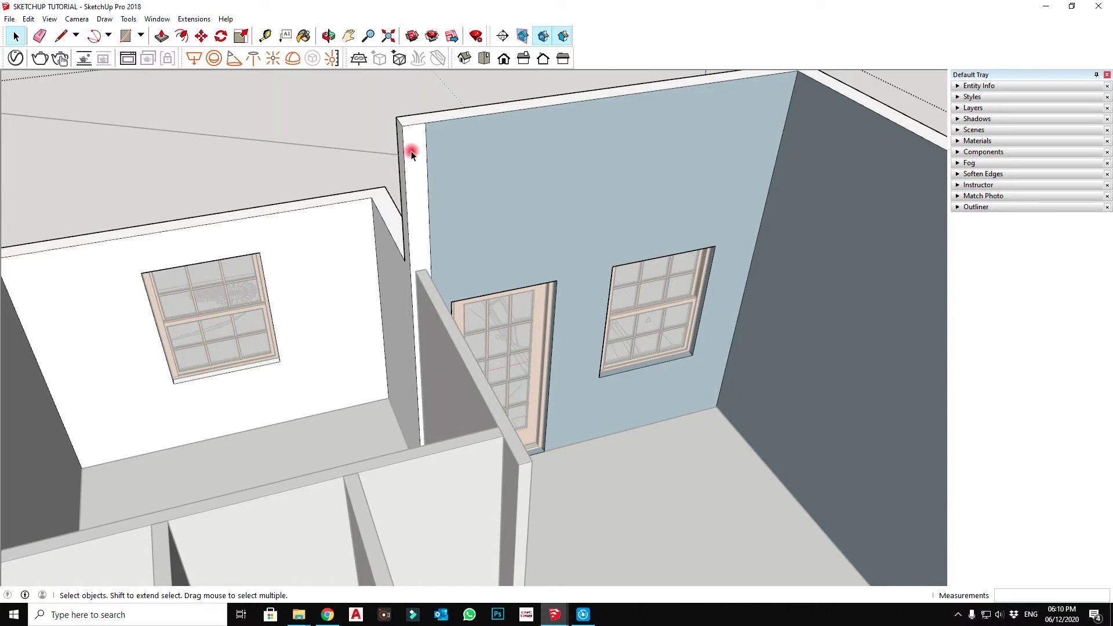
pyautogui.press('l')
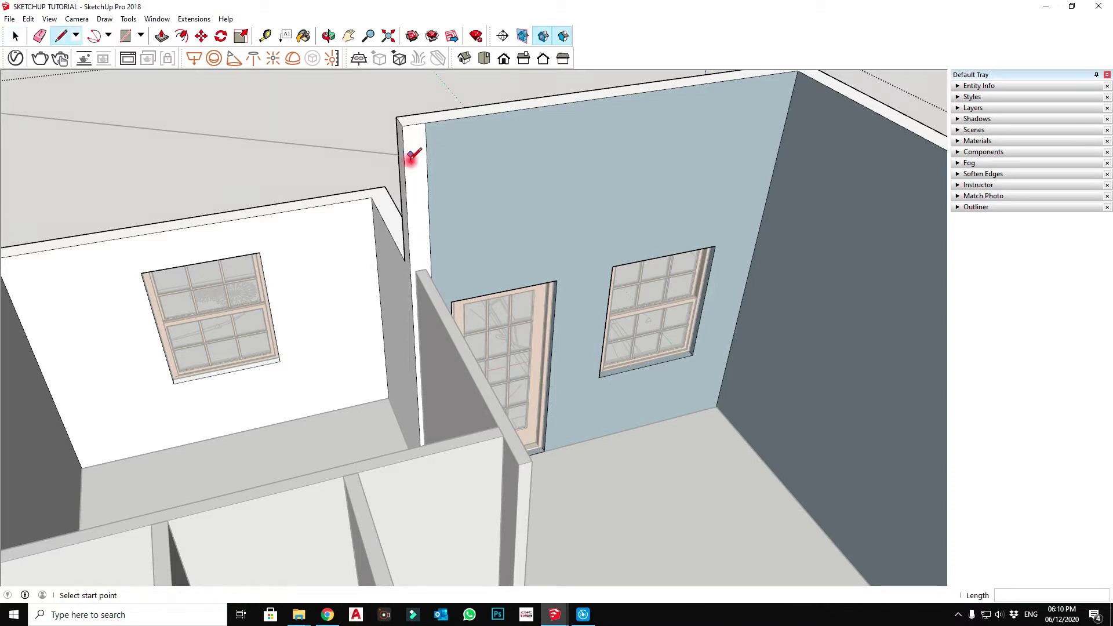
pyautogui.scroll(1, 423, 255)
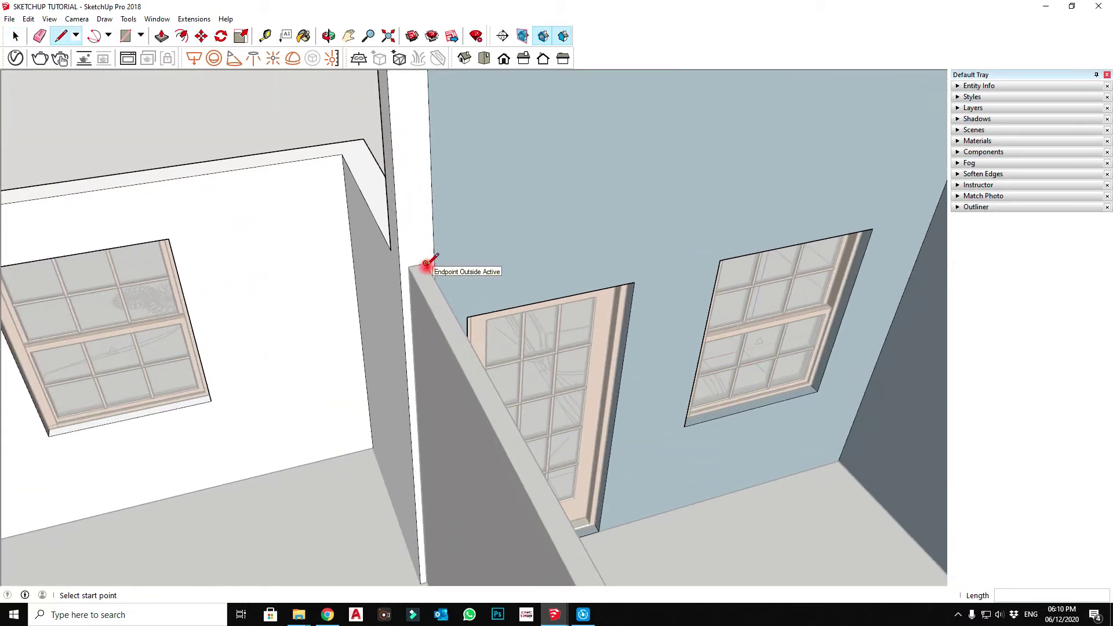
pyautogui.click(426, 264)
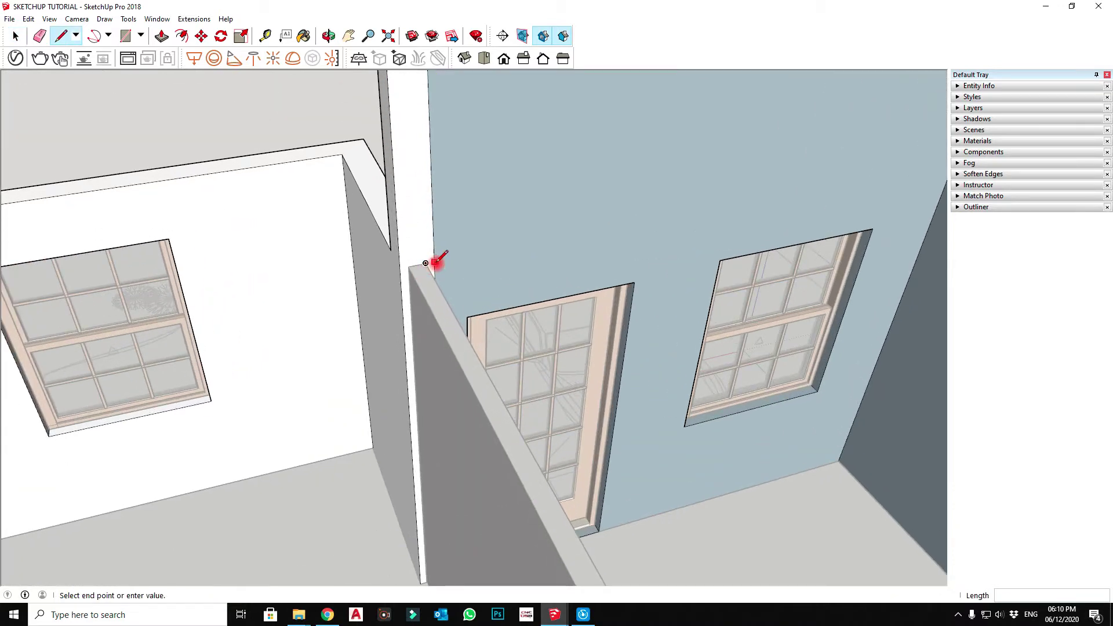
pyautogui.click(401, 268)
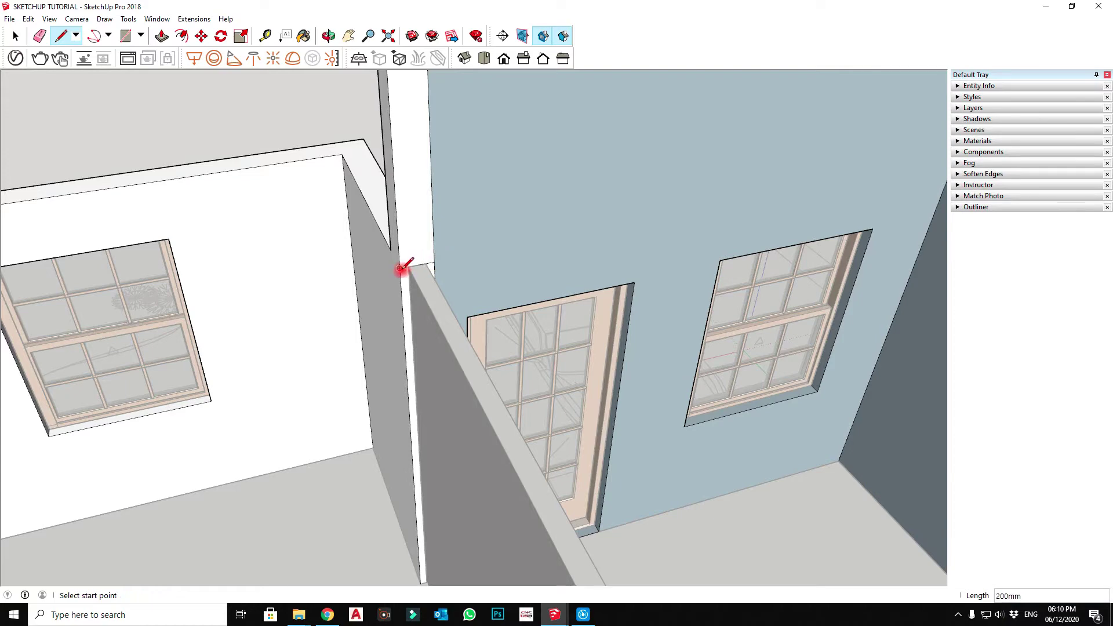
pyautogui.scroll(-3, 402, 268)
pyautogui.scroll(-1, 401, 269)
# Raise the split-off corner wall-top piece to the tall wall height
pyautogui.press('p')
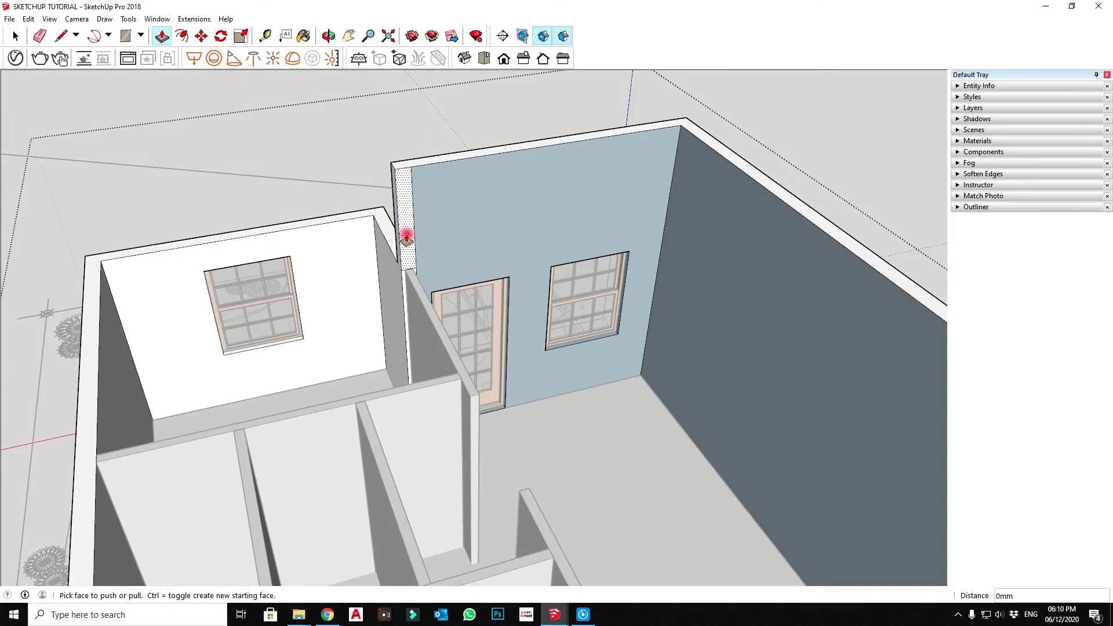
pyautogui.click(407, 236)
pyautogui.moveTo(408, 248)
pyautogui.mouseDown(button='middle')
pyautogui.moveTo(423, 293)
pyautogui.moveTo(609, 290)
pyautogui.mouseUp(button='middle')
pyautogui.click(922, 384)
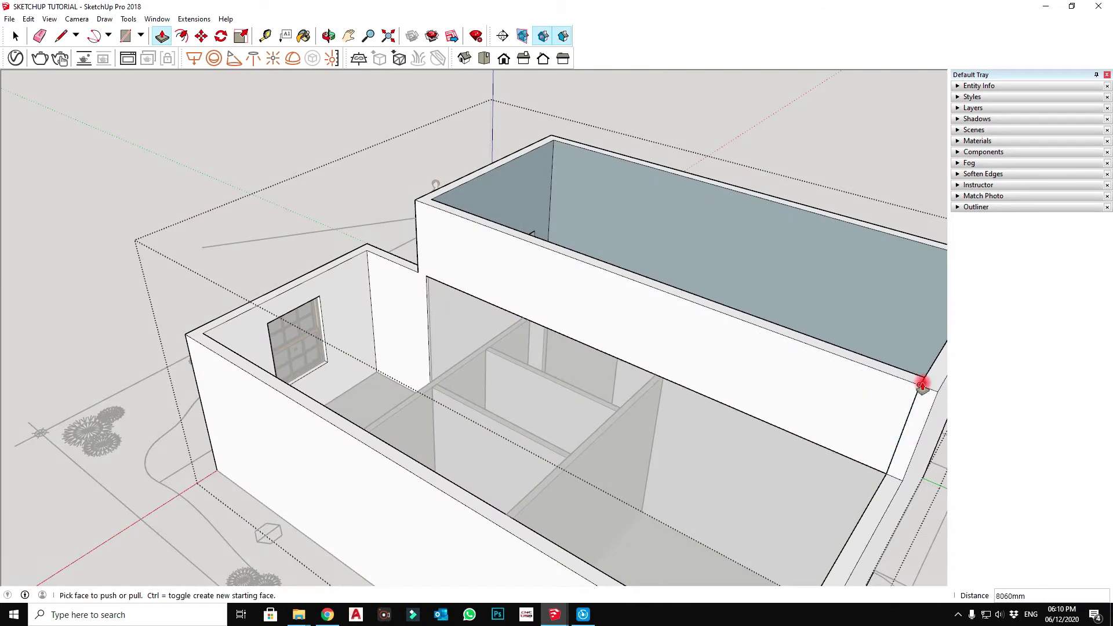
pyautogui.press('space')
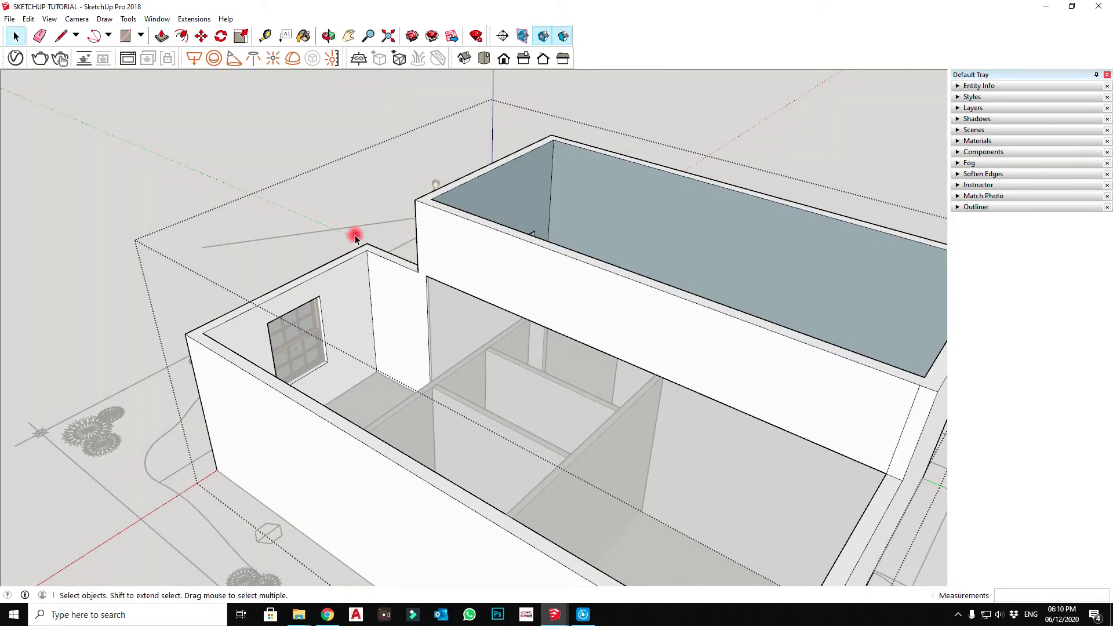
pyautogui.moveTo(356, 236); pyautogui.dragTo(677, 233, button='middle')
pyautogui.moveTo(572, 154); pyautogui.dragTo(465, 257, button='middle')
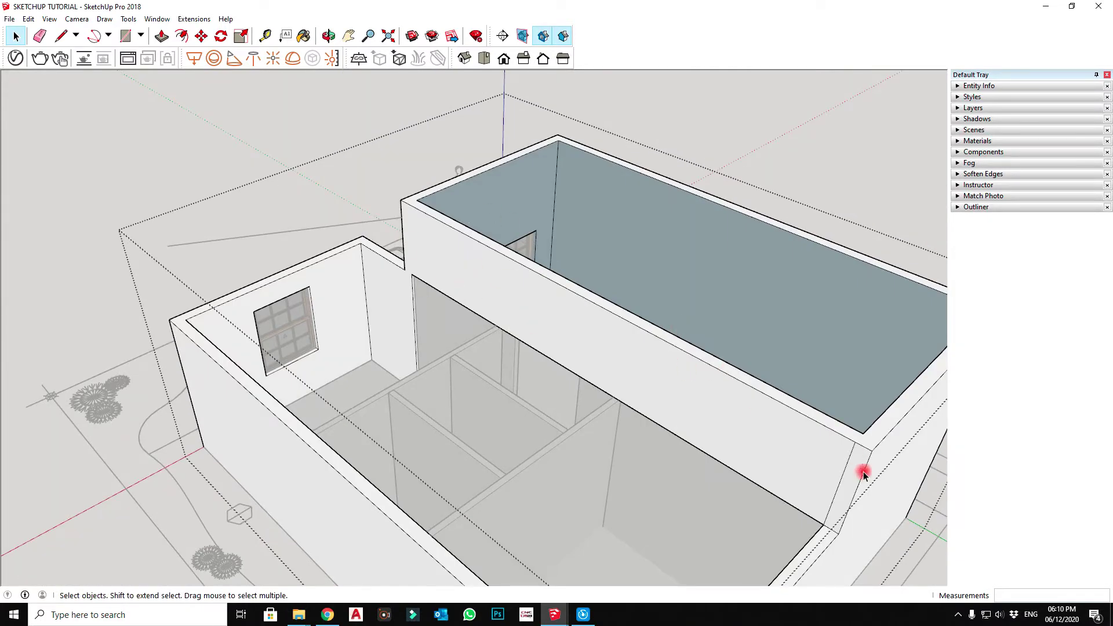
# Delete the two leftover vertical seam edges at the raised corner
pyautogui.scroll(2, 847, 453)
pyautogui.scroll(1, 848, 453)
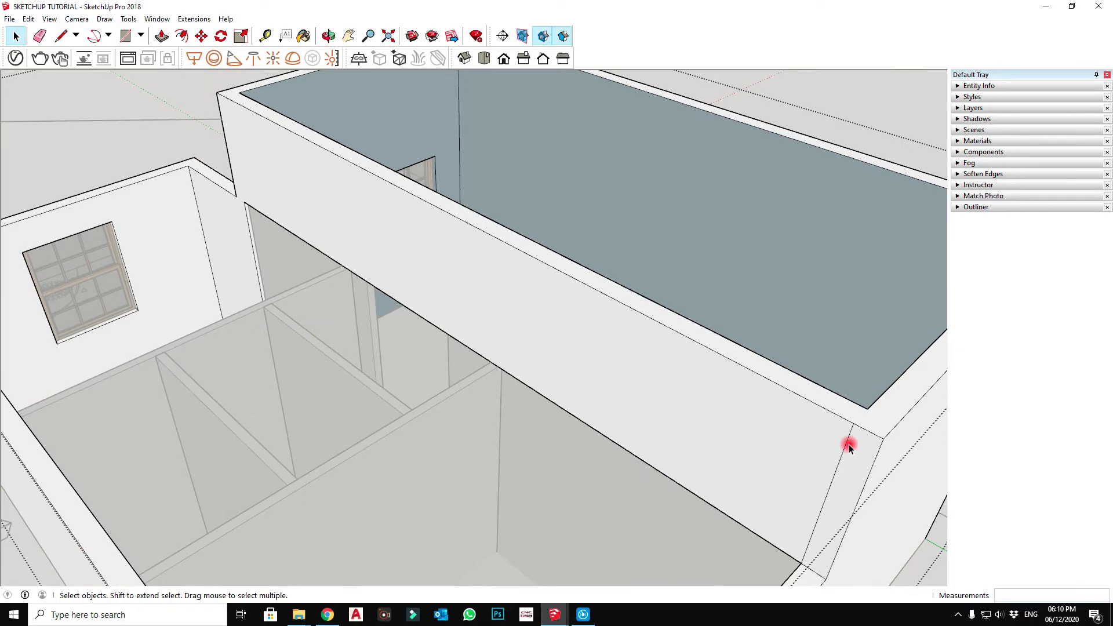
pyautogui.click(847, 443)
pyautogui.press('Delete')
pyautogui.scroll(-5, 582, 440)
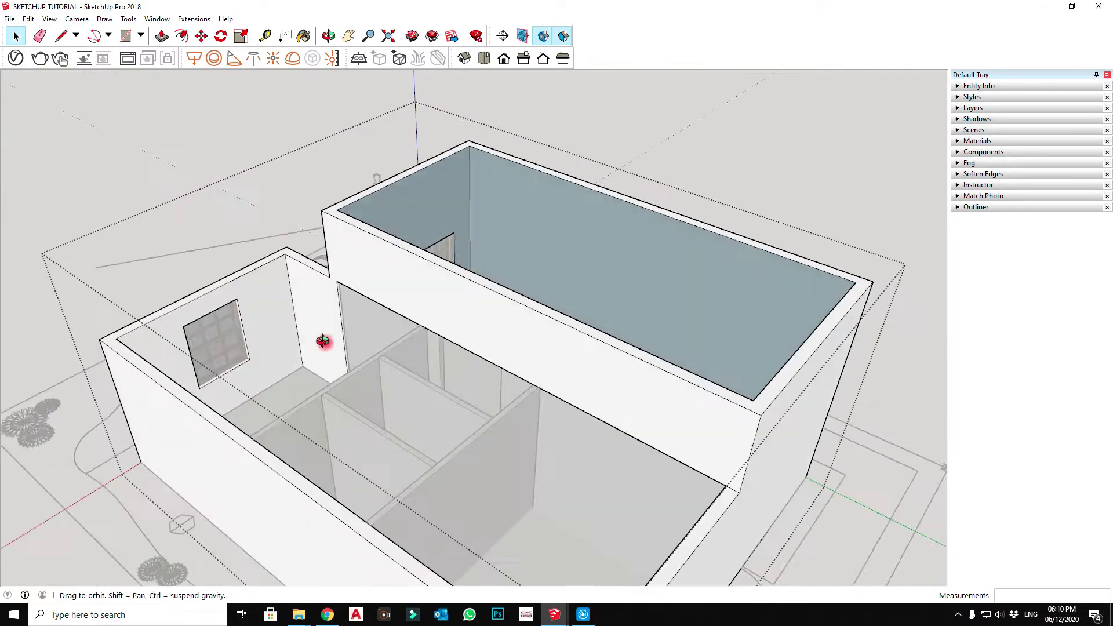
pyautogui.moveTo(323, 340)
pyautogui.mouseDown(button='middle')
pyautogui.moveTo(745, 270)
pyautogui.moveTo(562, 258)
pyautogui.moveTo(551, 219)
pyautogui.mouseUp(button='middle')
pyautogui.scroll(1, 554, 216)
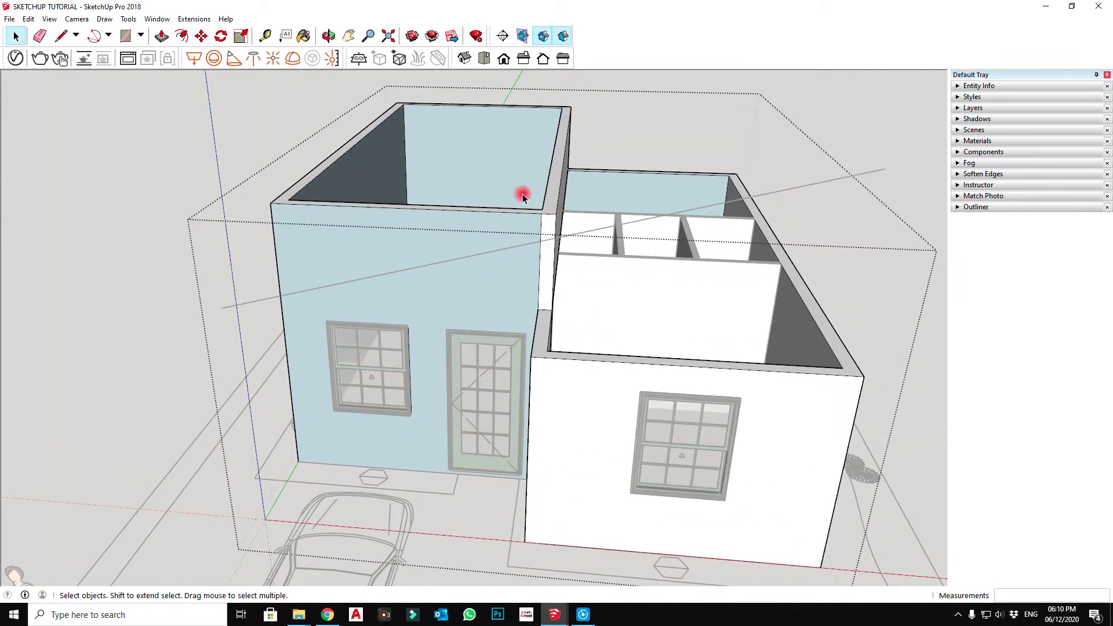
pyautogui.scroll(3, 537, 249)
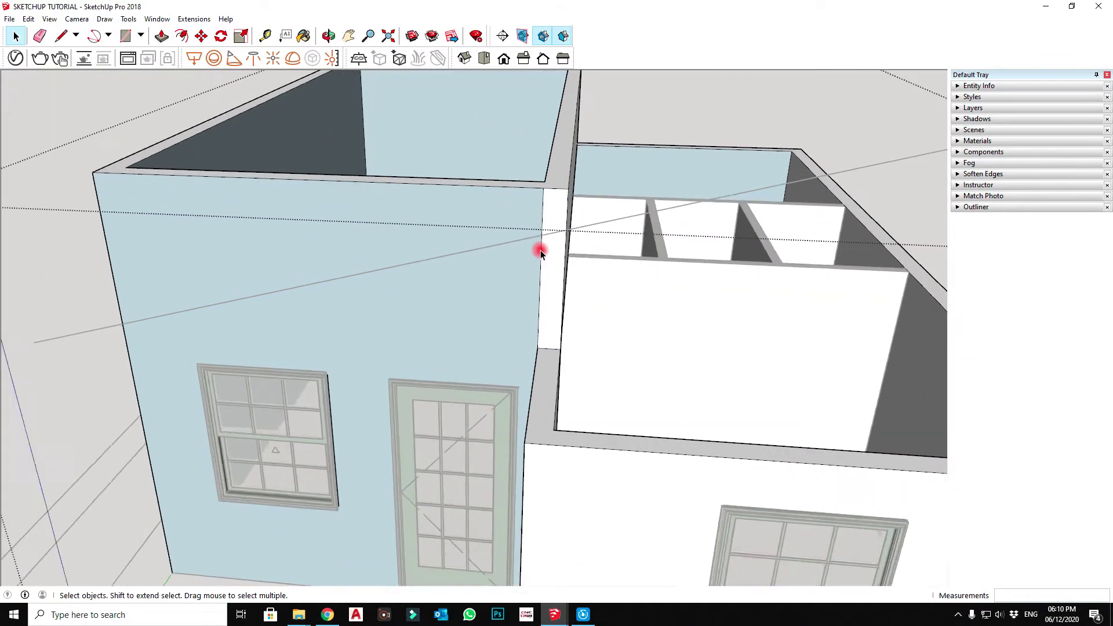
pyautogui.scroll(1, 542, 247)
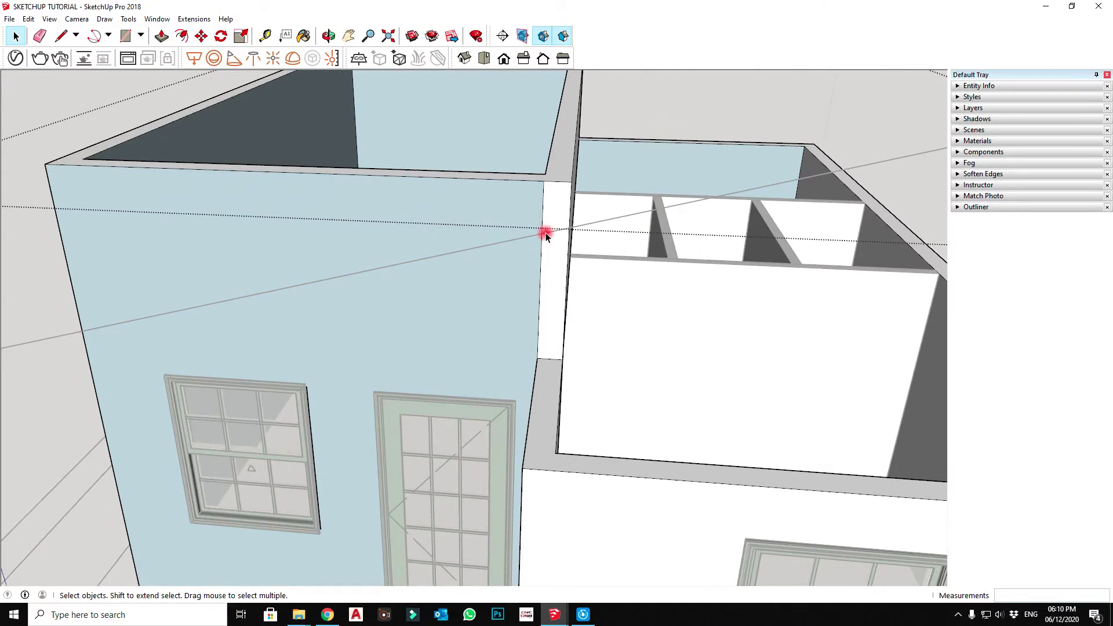
pyautogui.click(542, 261)
pyautogui.press('Delete')
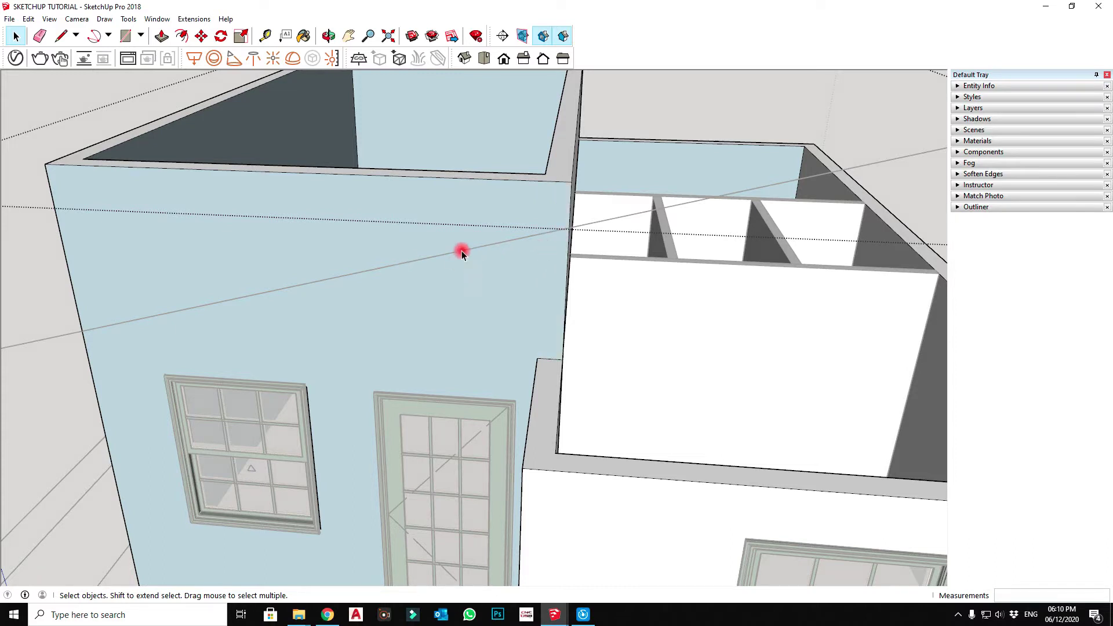
pyautogui.moveTo(460, 249); pyautogui.dragTo(509, 201, button='middle')
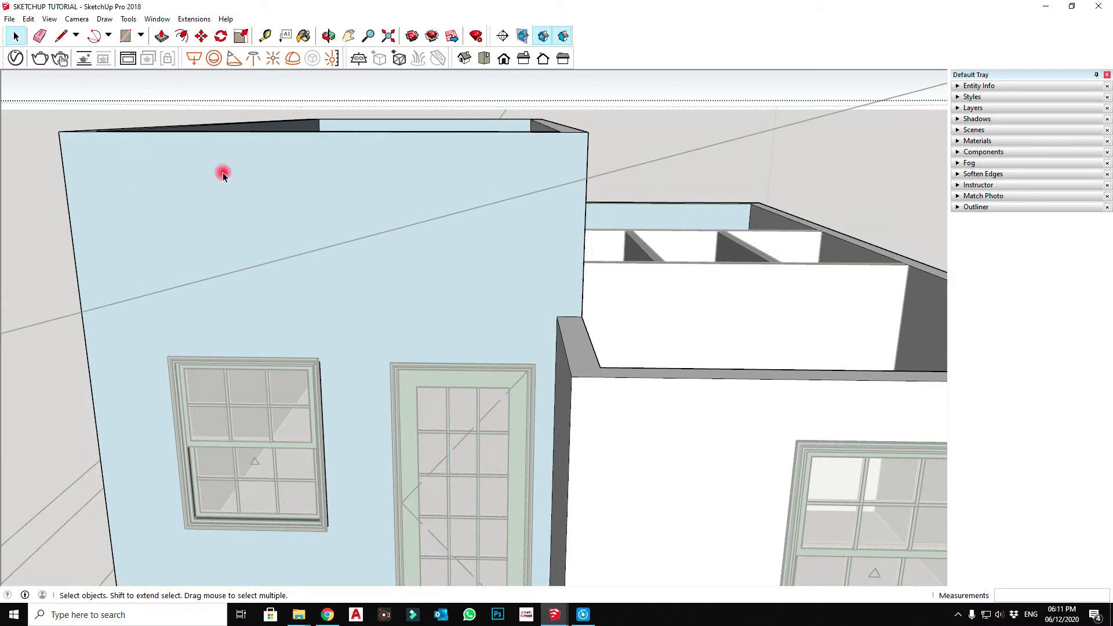
# Draw a sloped line across the tall front wall from its right edge to its left edge
pyautogui.press('l')
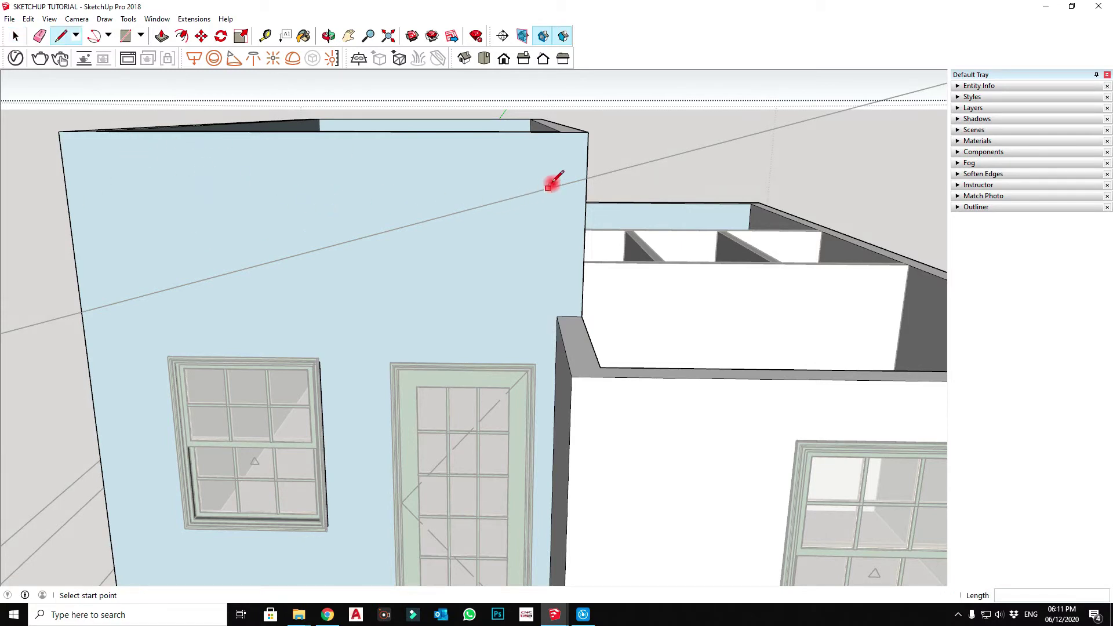
pyautogui.click(587, 178)
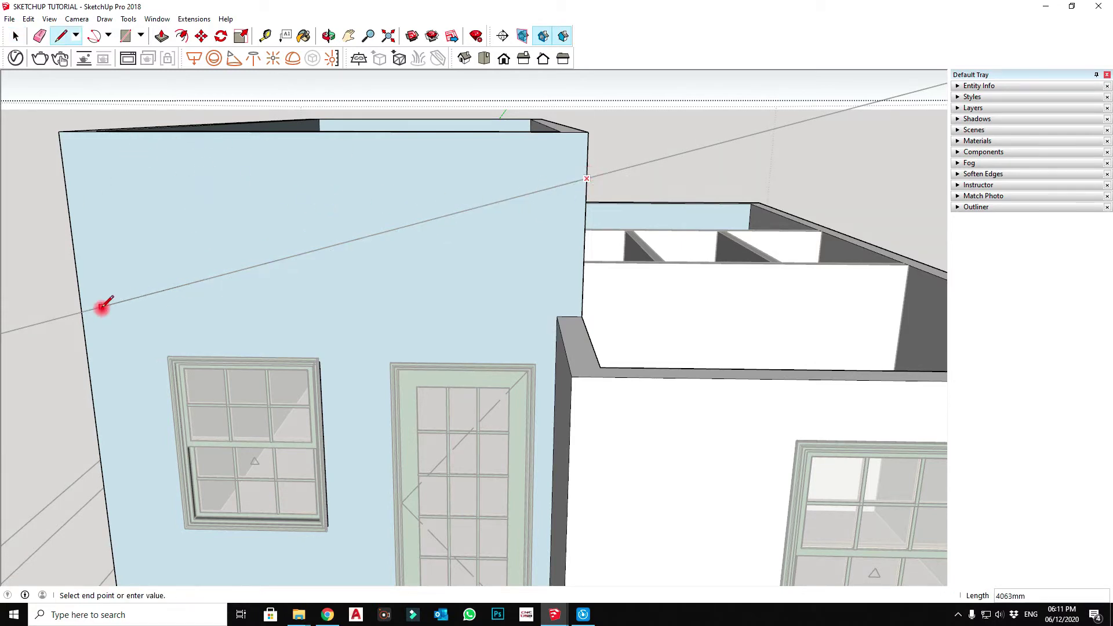
pyautogui.click(83, 311)
pyautogui.press('space')
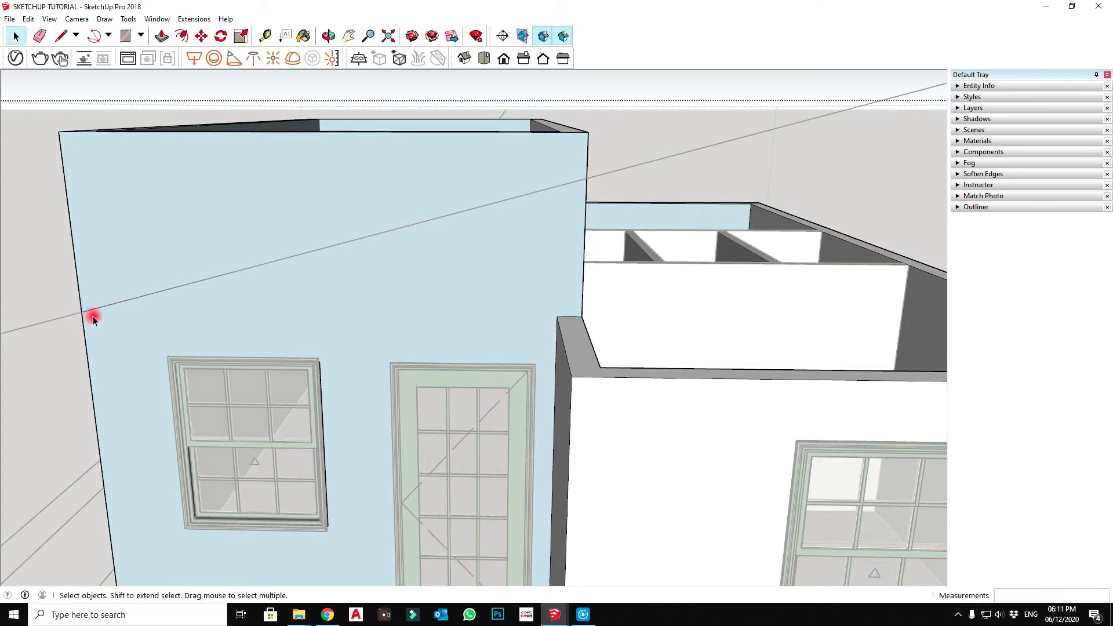
# Push the triangle above the slope line 200 mm back into the wall
pyautogui.press('p')
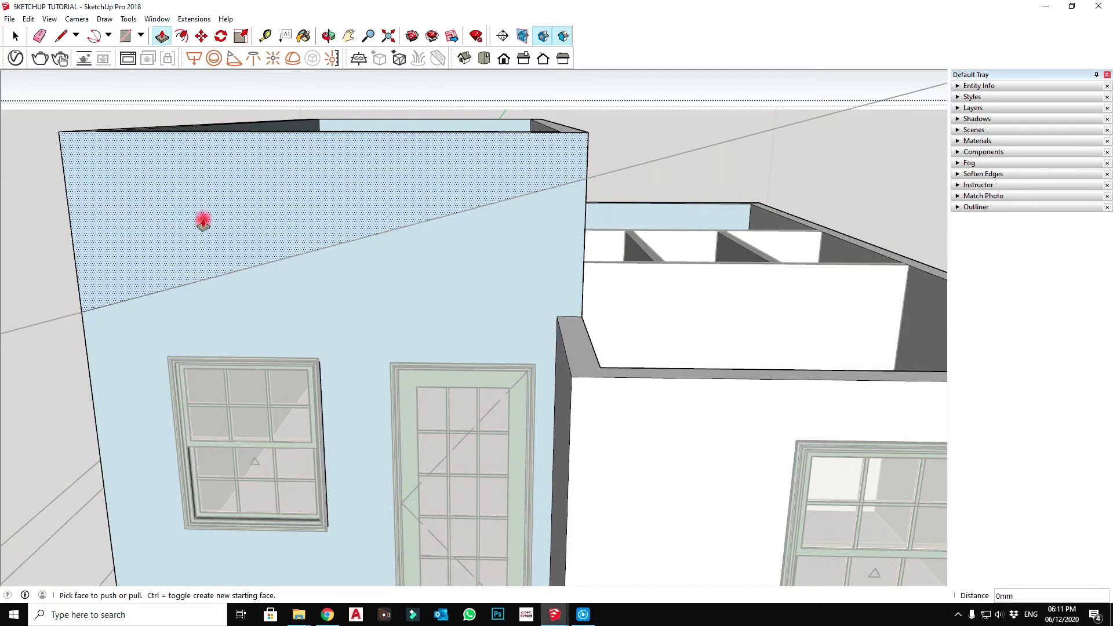
pyautogui.click(208, 219)
pyautogui.click(263, 209)
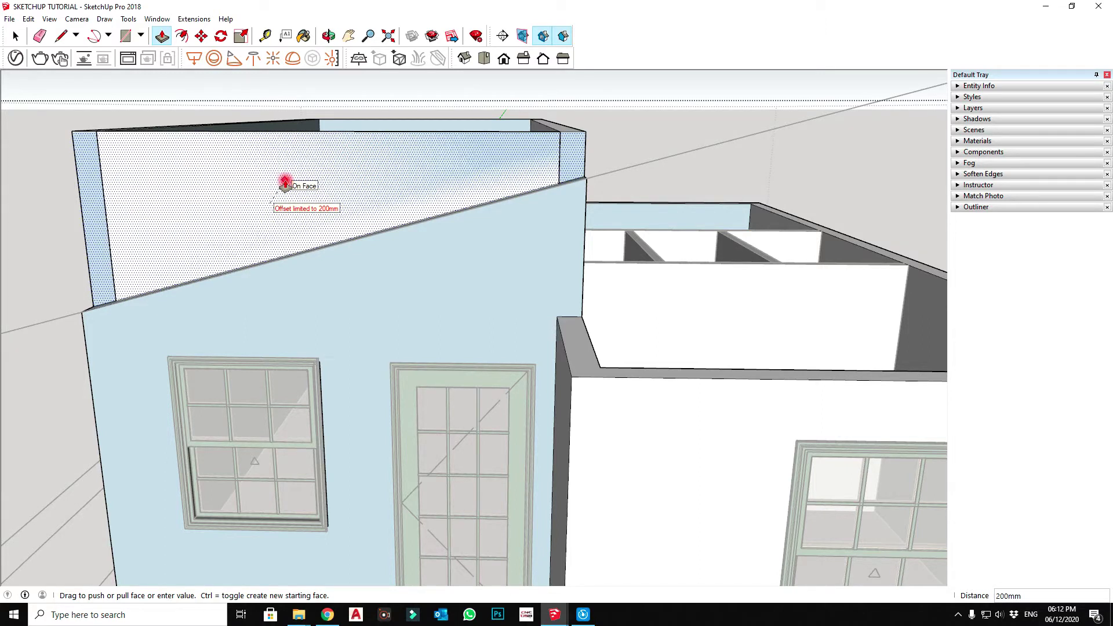
pyautogui.click(285, 182)
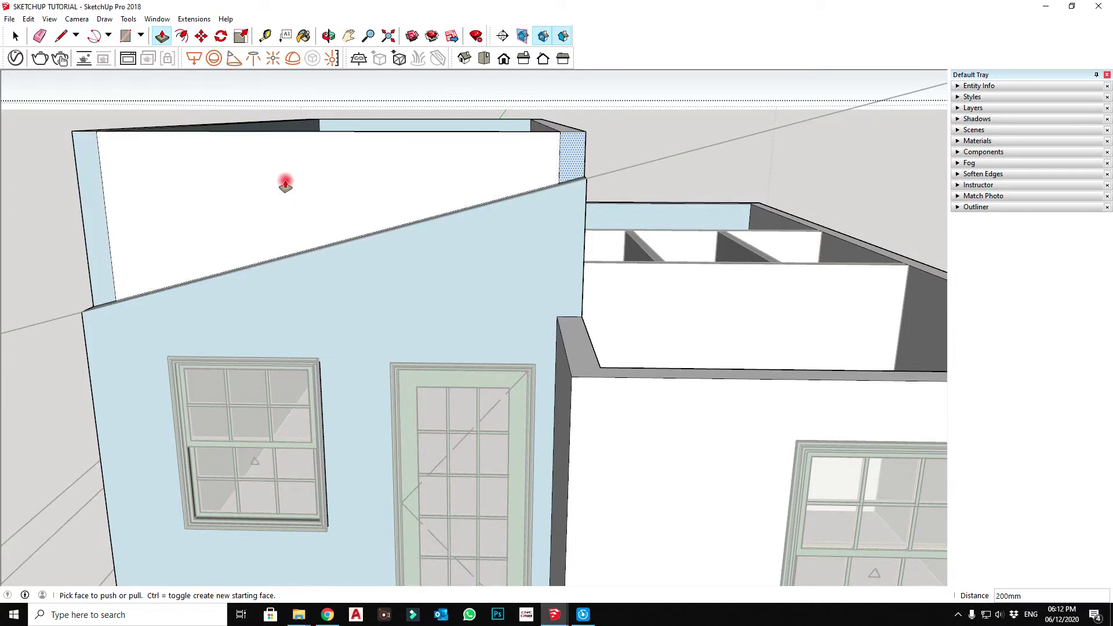
pyautogui.moveTo(261, 178)
pyautogui.mouseDown(button='middle')
pyautogui.moveTo(552, 219)
pyautogui.moveTo(316, 321)
pyautogui.moveTo(496, 286)
pyautogui.moveTo(663, 234)
pyautogui.mouseUp(button='middle')
pyautogui.moveTo(537, 363)
pyautogui.mouseDown(button='middle')
pyautogui.moveTo(346, 472)
pyautogui.moveTo(280, 290)
pyautogui.mouseUp(button='middle')
pyautogui.press('space')
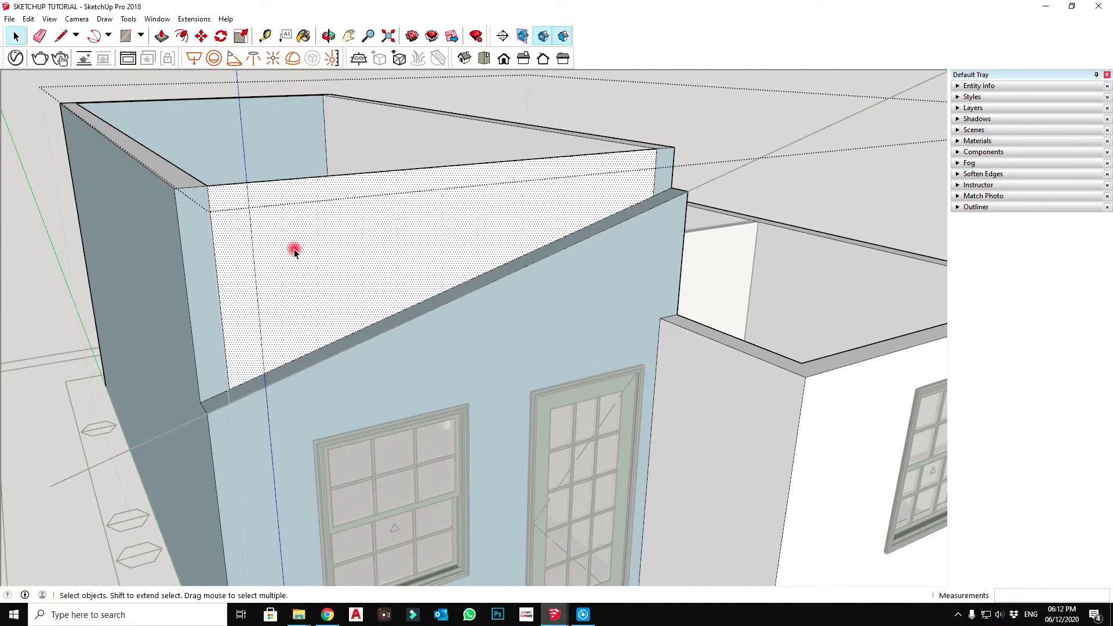
# Delete the upper triangular face and top edge, then extend the side wall's end face 8060 mm
pyautogui.press('Delete')
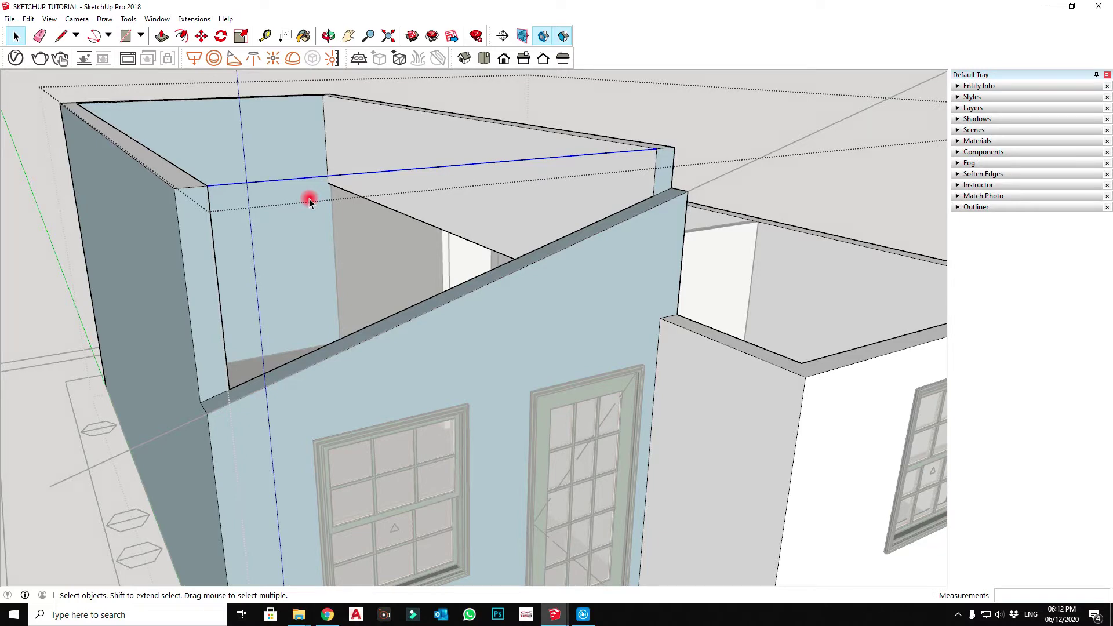
pyautogui.press('Delete')
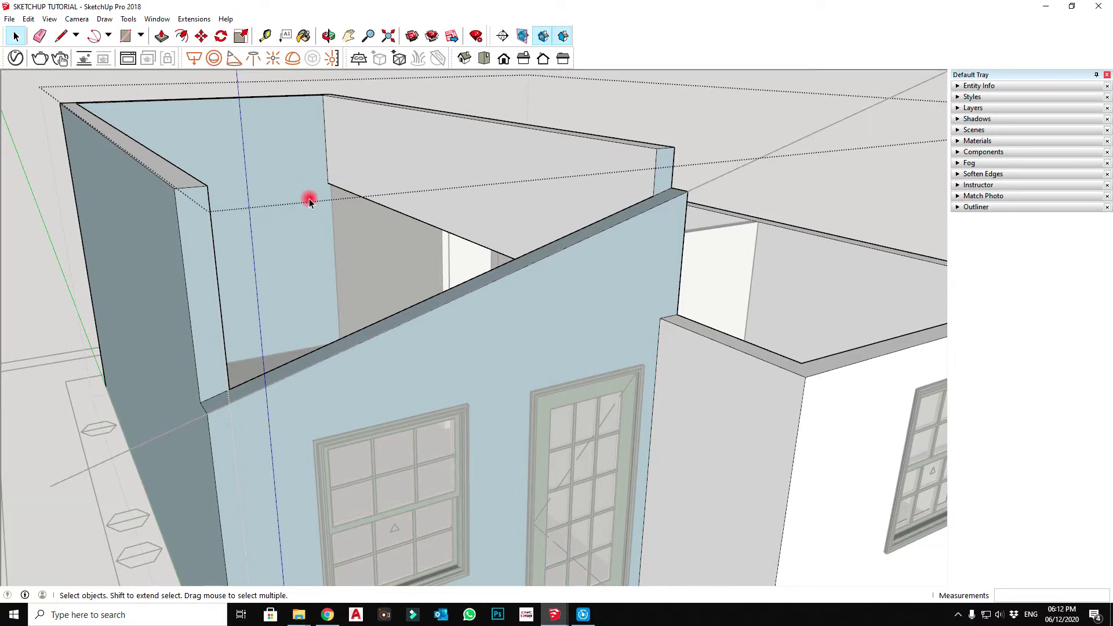
pyautogui.press('p')
pyautogui.scroll(-3, 267, 243)
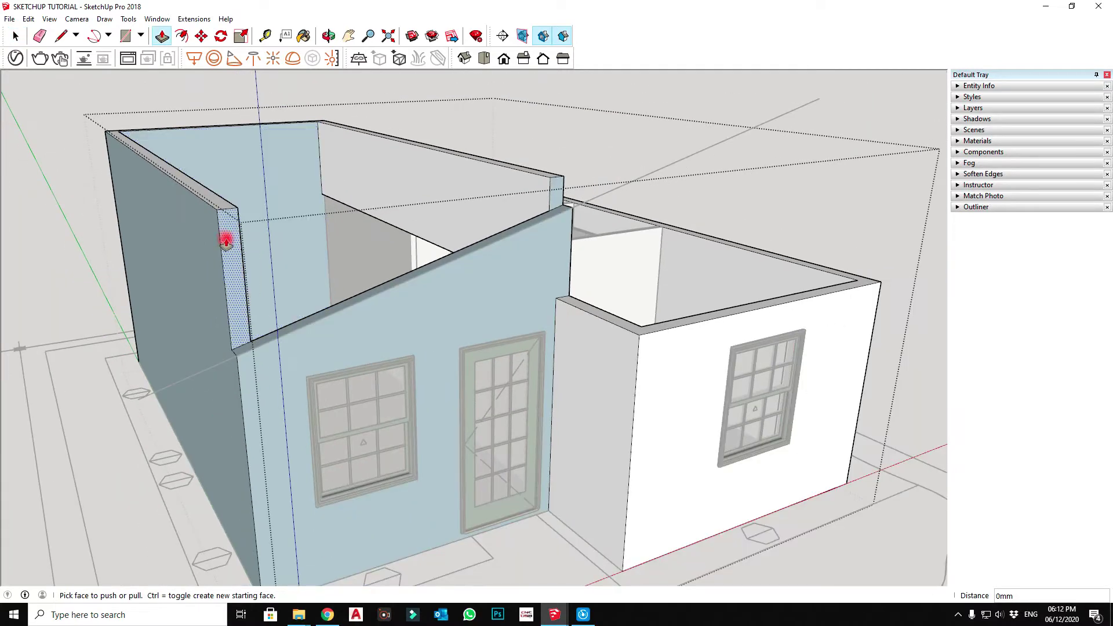
pyautogui.moveTo(235, 230); pyautogui.dragTo(131, 144)
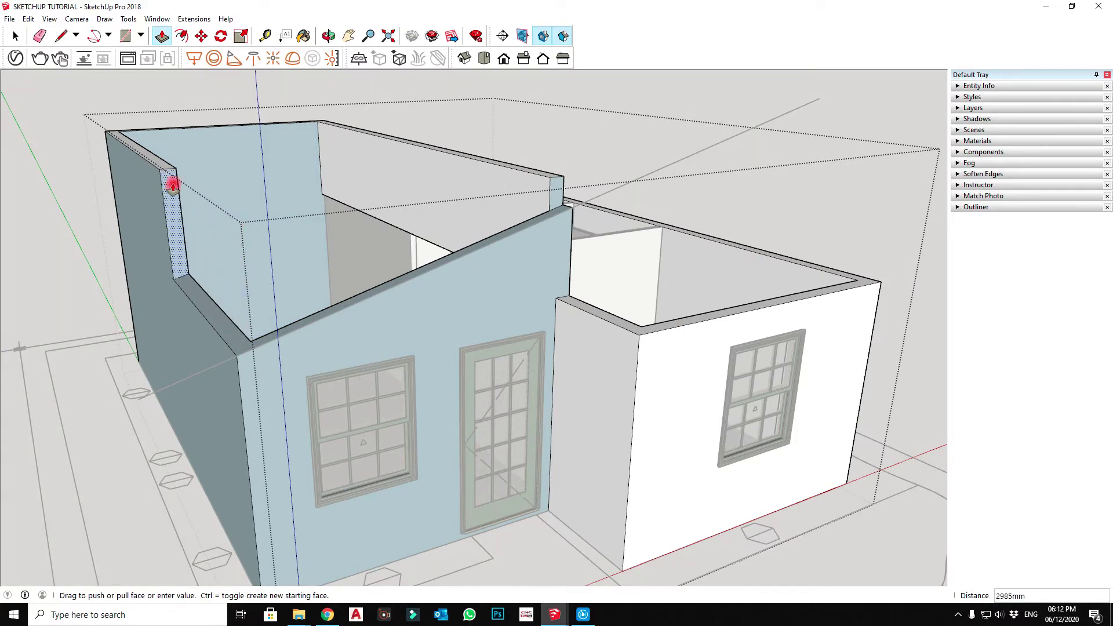
pyautogui.scroll(2, 113, 142)
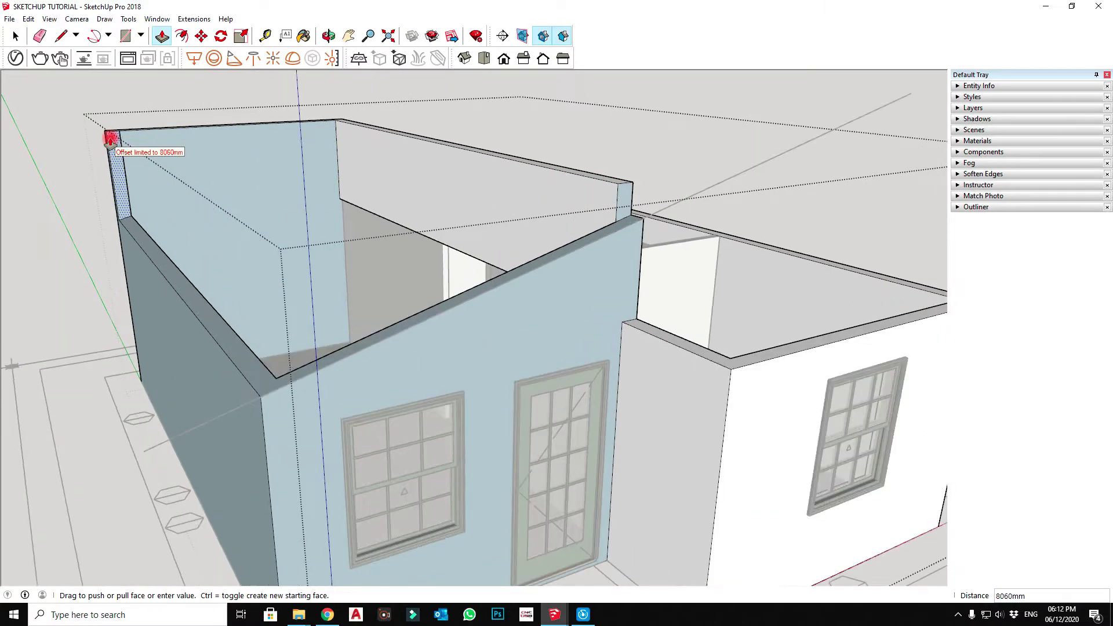
pyautogui.scroll(3, 116, 144)
pyautogui.moveTo(131, 144); pyautogui.dragTo(132, 202)
# Pull the back wall face out by 8060 mm
pyautogui.moveTo(133, 202); pyautogui.dragTo(155, 218, button='middle')
pyautogui.scroll(-4, 128, 200)
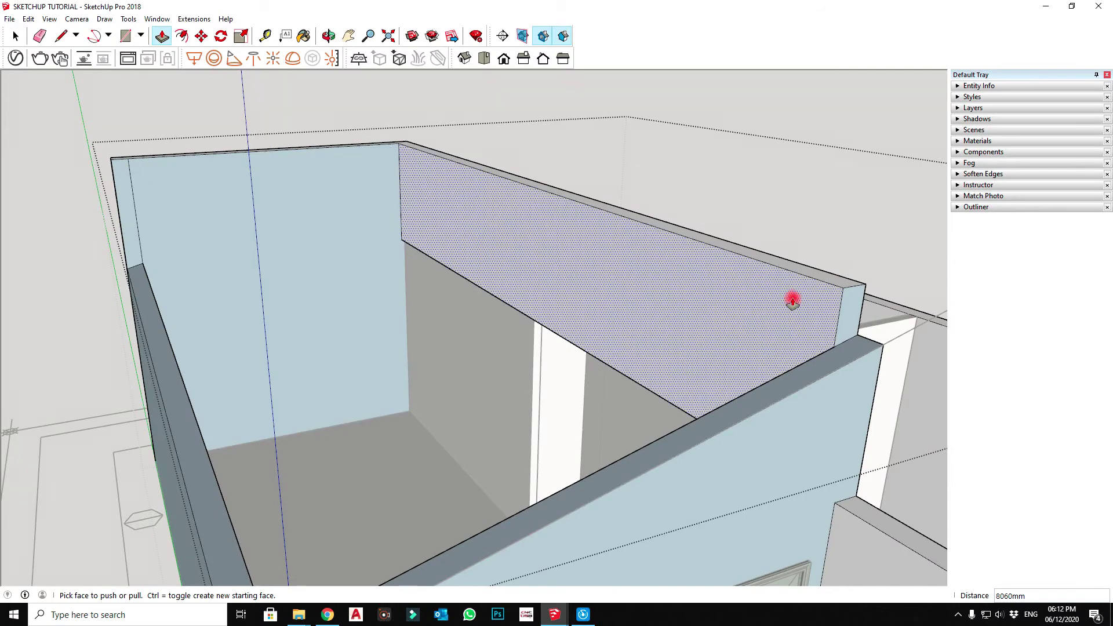
pyautogui.moveTo(790, 301); pyautogui.dragTo(582, 340, button='middle')
pyautogui.moveTo(520, 325)
pyautogui.mouseDown()
pyautogui.moveTo(466, 146)
pyautogui.moveTo(464, 157)
pyautogui.mouseUp()
pyautogui.scroll(3, 475, 174)
pyautogui.moveTo(464, 160); pyautogui.dragTo(502, 167, button='middle')
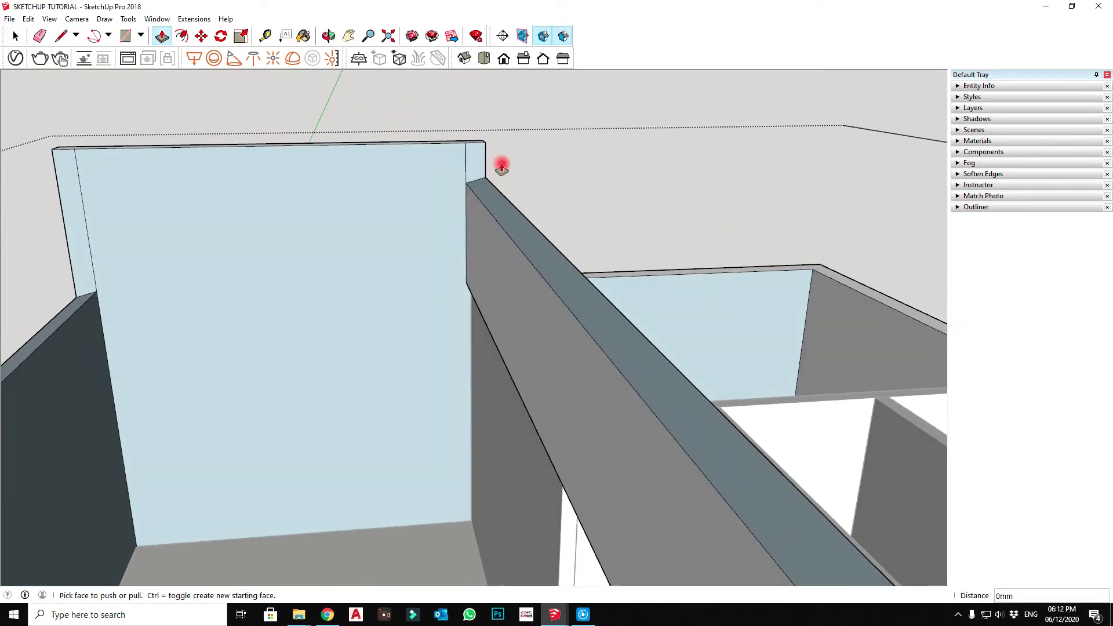
# Draw a line corner to corner across the back wall following the roof slope
pyautogui.press('l')
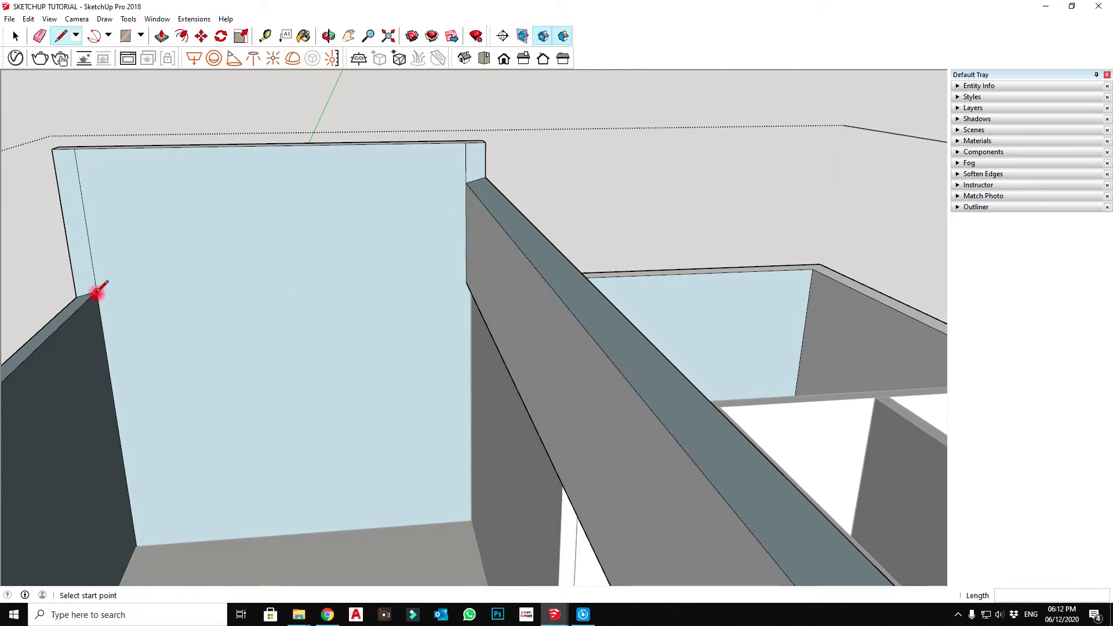
pyautogui.click(96, 291)
pyautogui.click(466, 184)
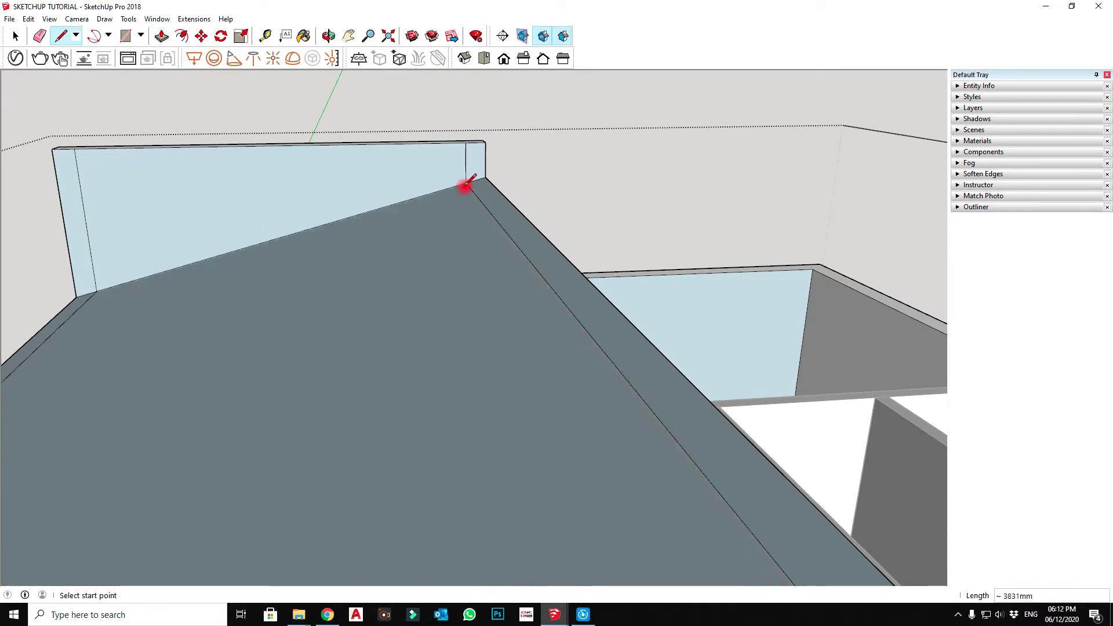
pyautogui.press('space')
pyautogui.scroll(-5, 466, 188)
pyautogui.scroll(-3, 465, 191)
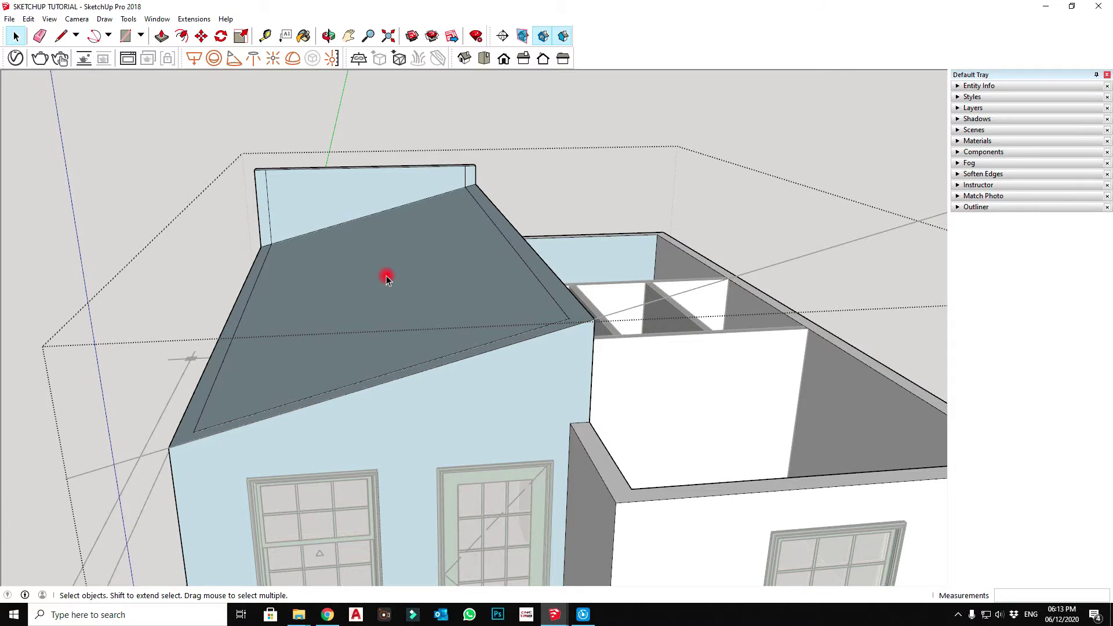
# Delete the temporary sloped roof face over the tall section
pyautogui.scroll(2, 386, 276)
pyautogui.click(401, 314)
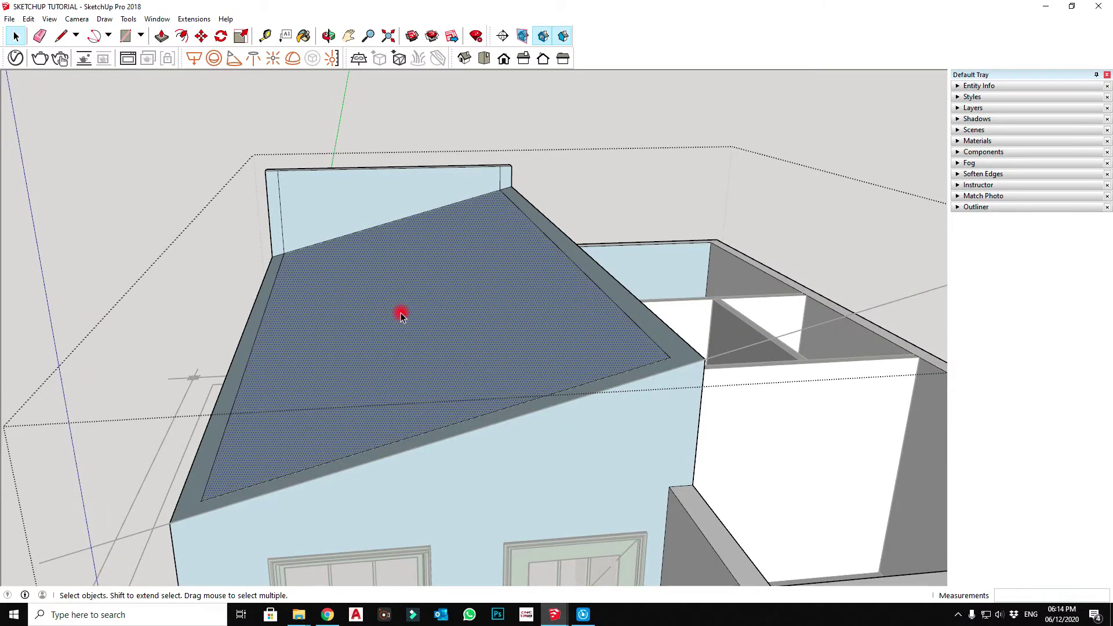
pyautogui.press('Delete')
pyautogui.press('p')
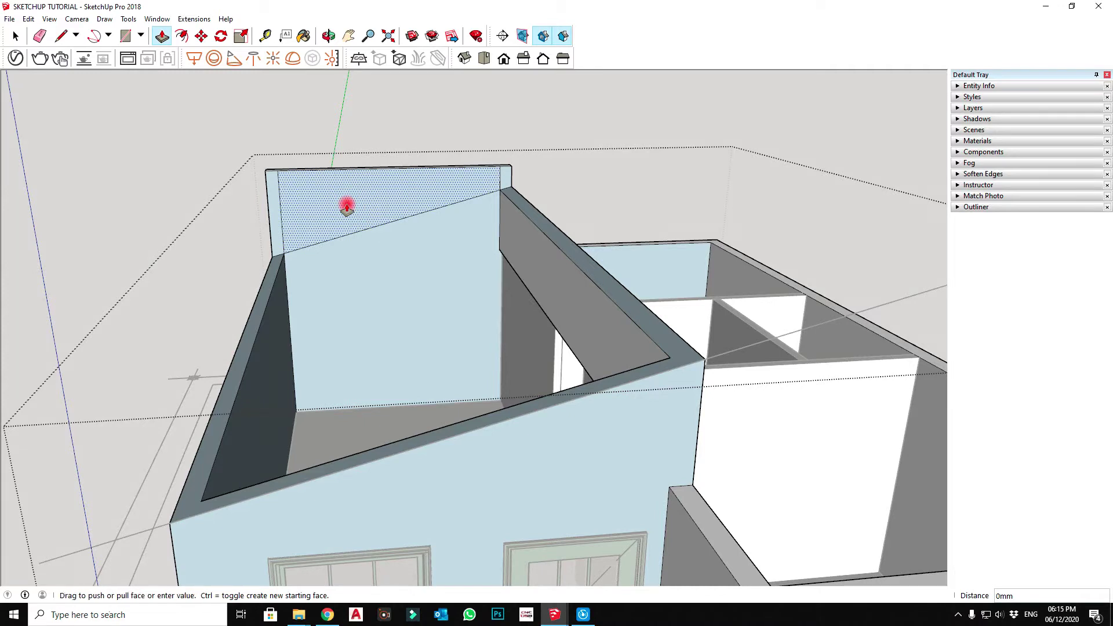
# Push the upper triangular wall face 200mm through the back wall
pyautogui.moveTo(347, 207); pyautogui.dragTo(367, 187)
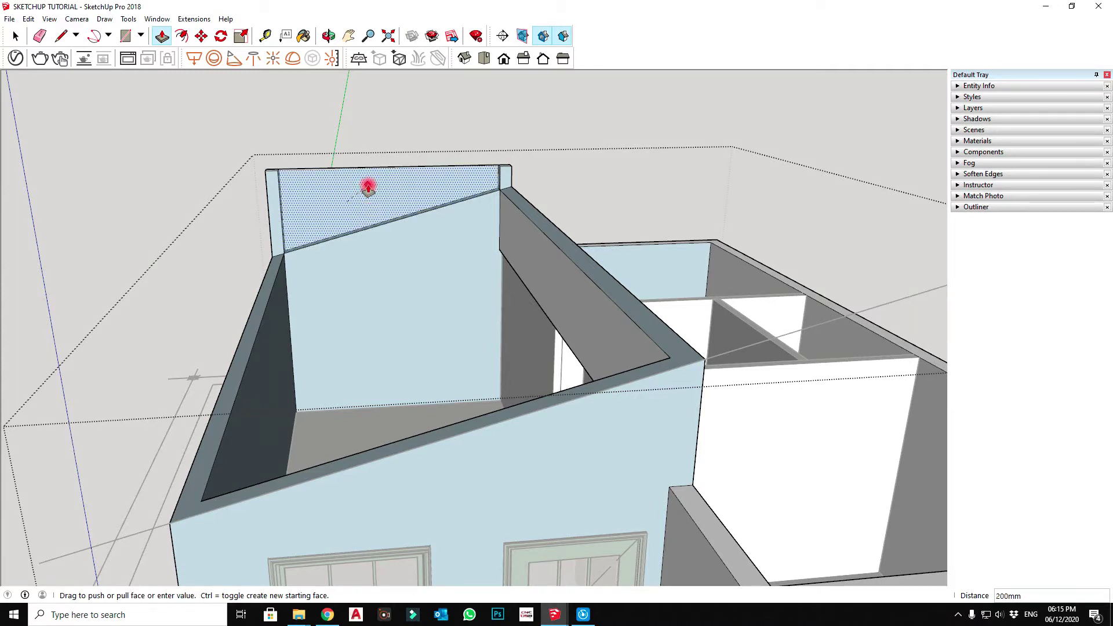
pyautogui.click(367, 184)
pyautogui.scroll(3, 270, 184)
pyautogui.scroll(1, 268, 187)
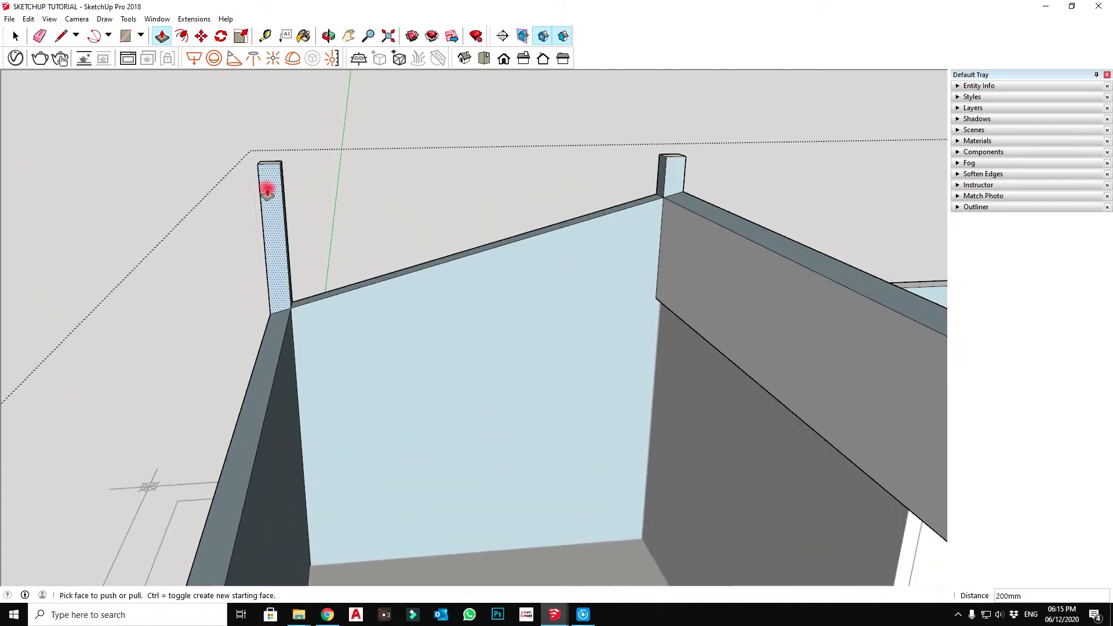
# Push the left and right leftover corner posts down until they disappear
pyautogui.click(267, 190)
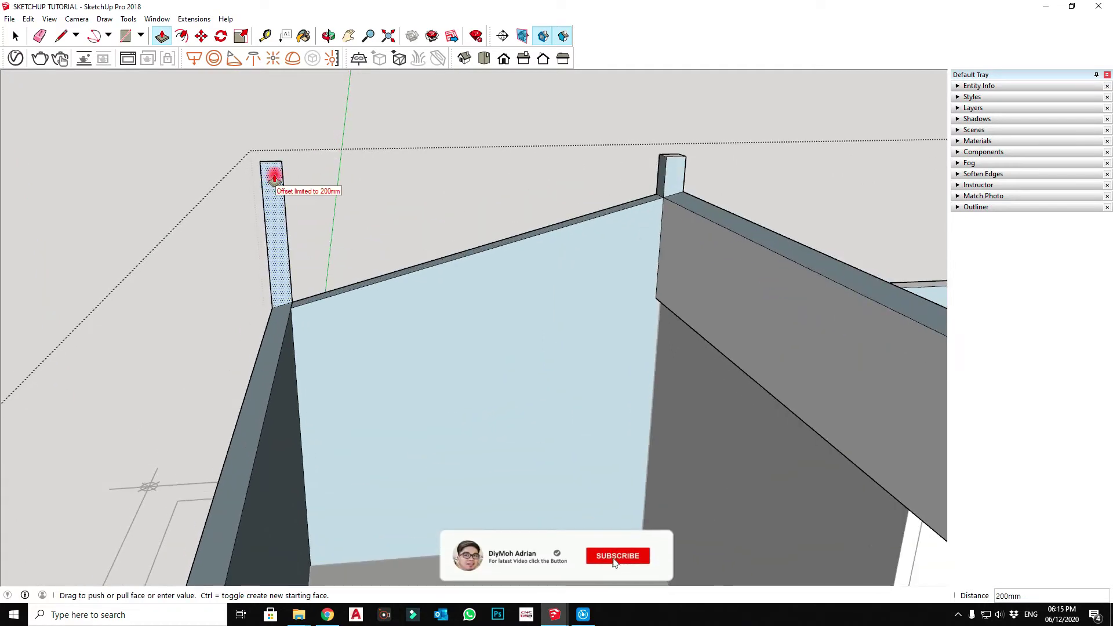
pyautogui.click(268, 173)
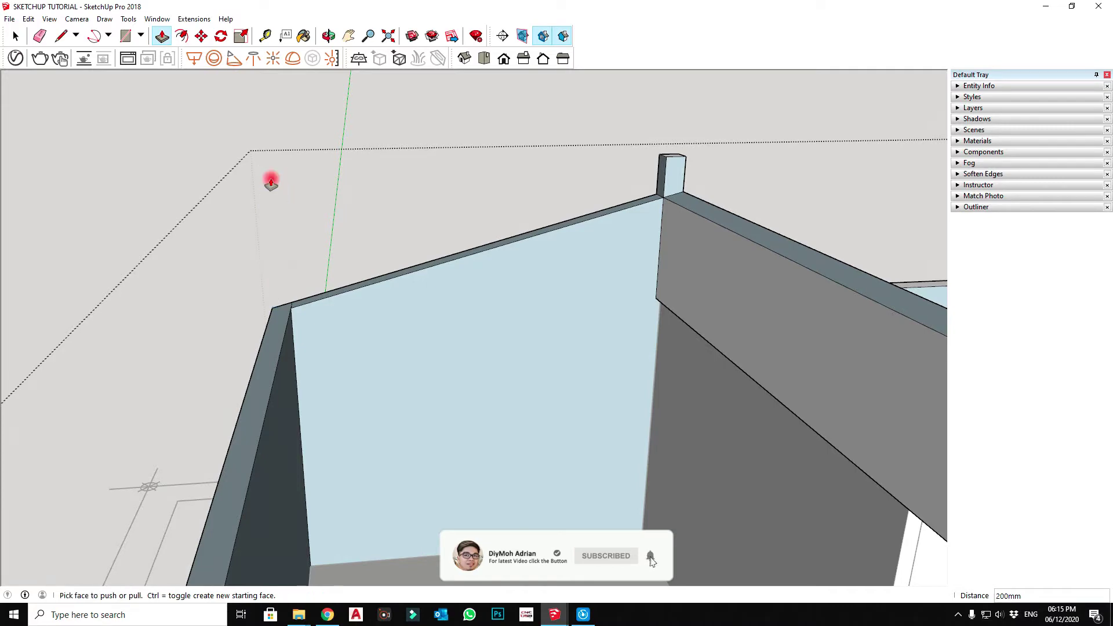
pyautogui.click(668, 158)
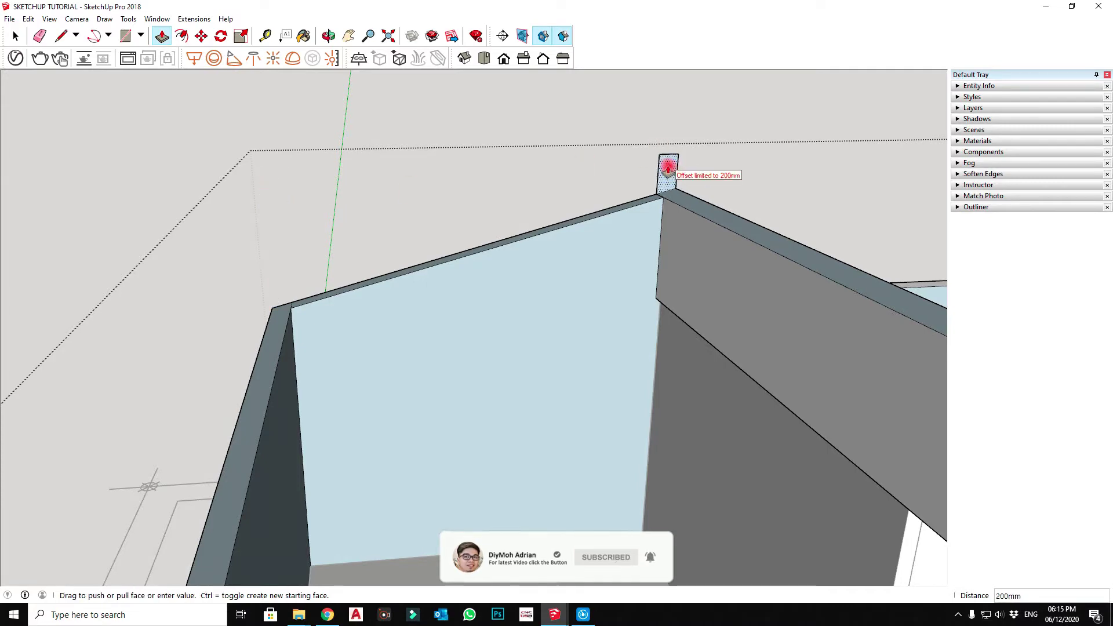
pyautogui.click(664, 169)
pyautogui.press('space')
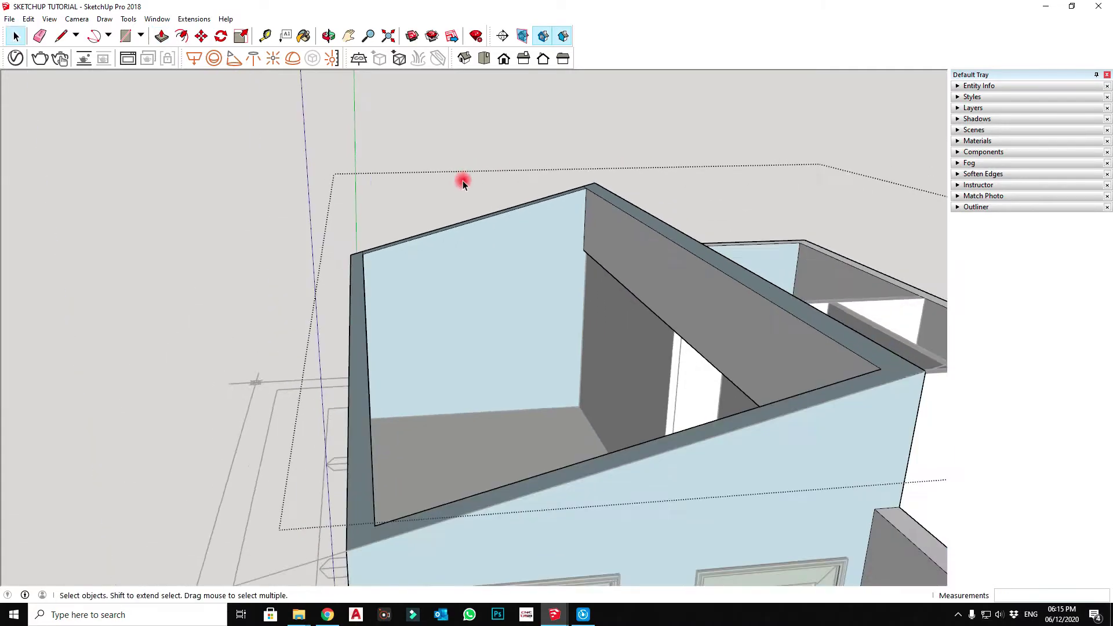
pyautogui.moveTo(541, 311)
pyautogui.mouseDown(button='middle')
pyautogui.moveTo(427, 255)
pyautogui.moveTo(566, 298)
pyautogui.moveTo(531, 325)
pyautogui.moveTo(354, 222)
pyautogui.moveTo(495, 296)
pyautogui.moveTo(472, 241)
pyautogui.mouseUp(button='middle')
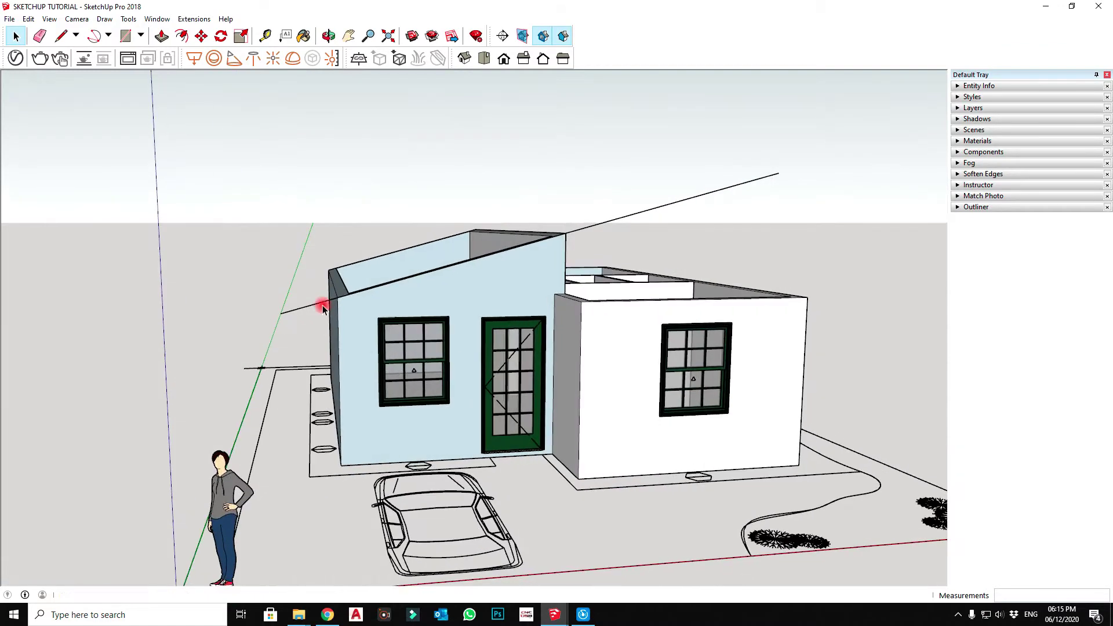
# Draw a roughly 4320mm edge from the roof's high corner to the guide line's endpoint
pyautogui.press('l')
pyautogui.click(281, 313)
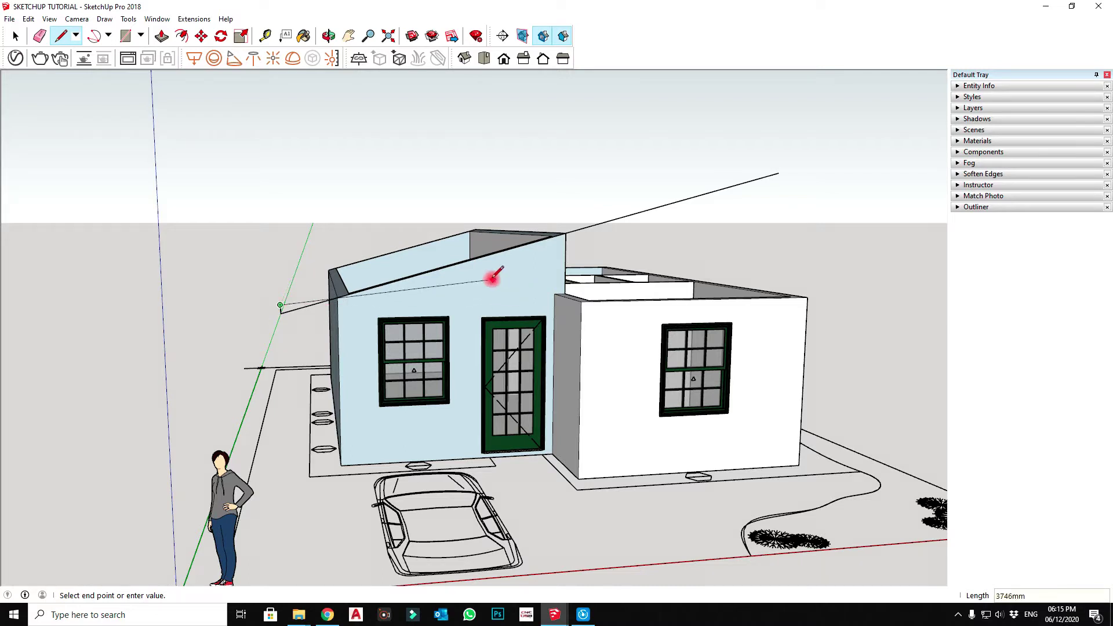
pyautogui.press('Escape')
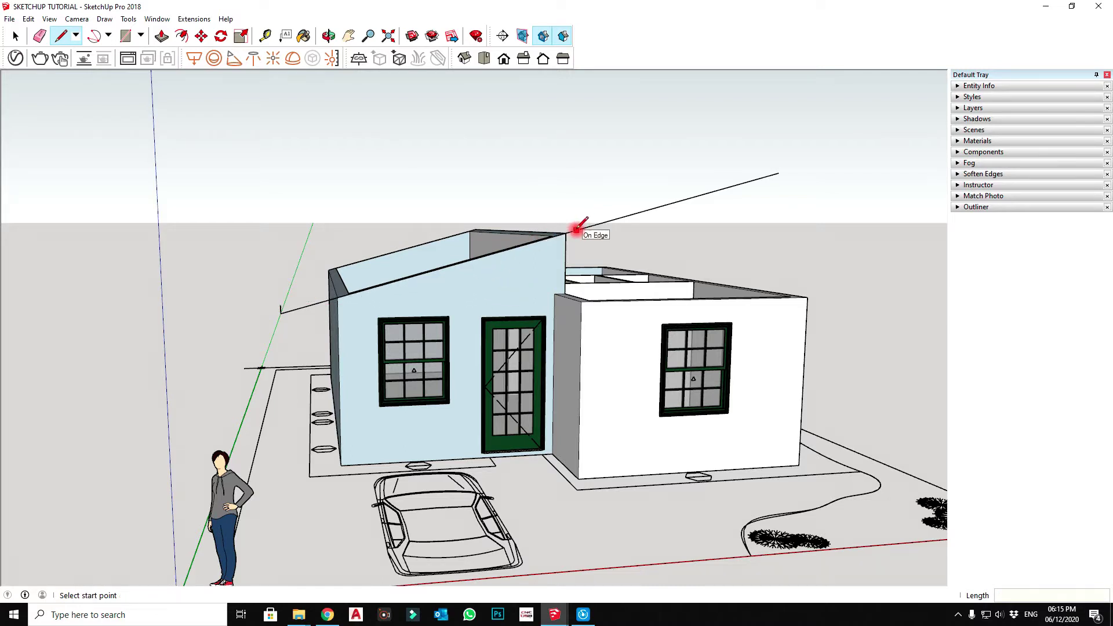
pyautogui.click(567, 234)
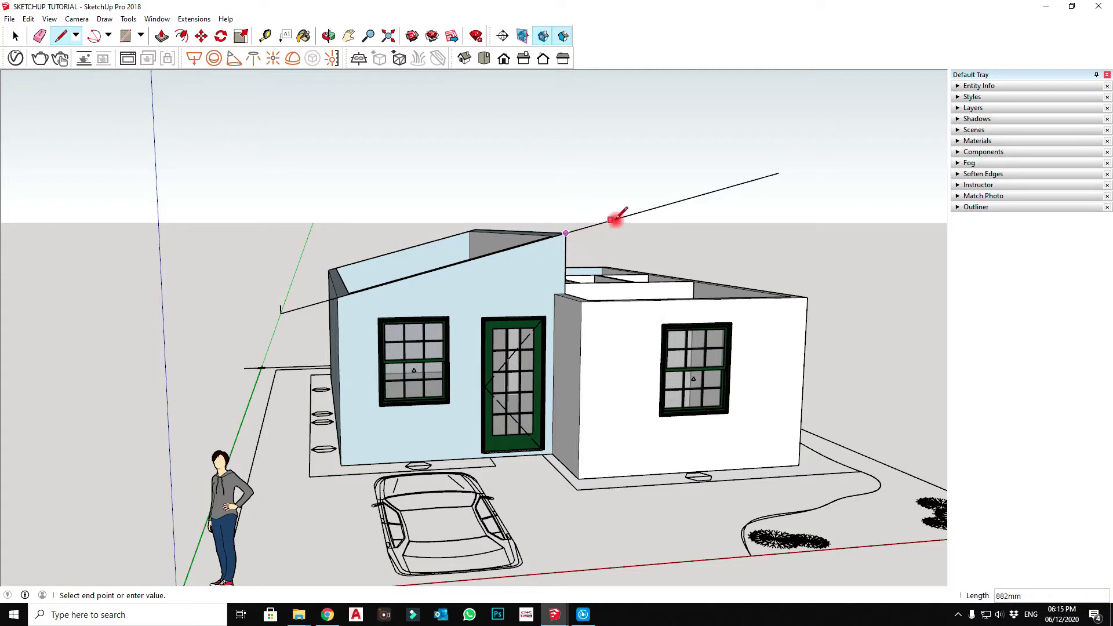
pyautogui.click(780, 172)
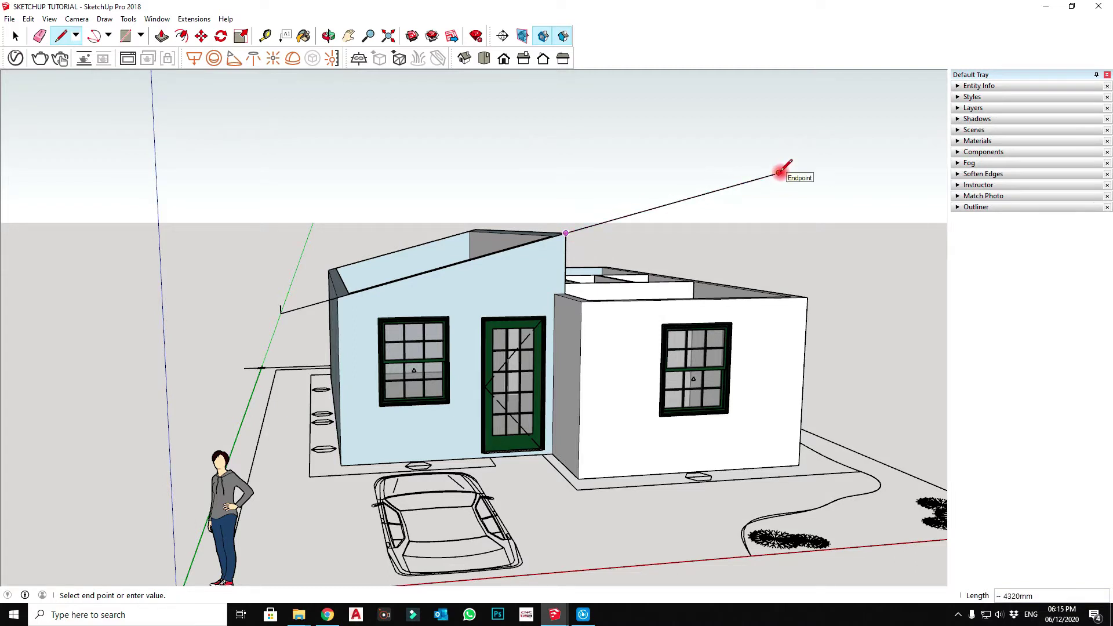
pyautogui.press('Escape')
pyautogui.press('space')
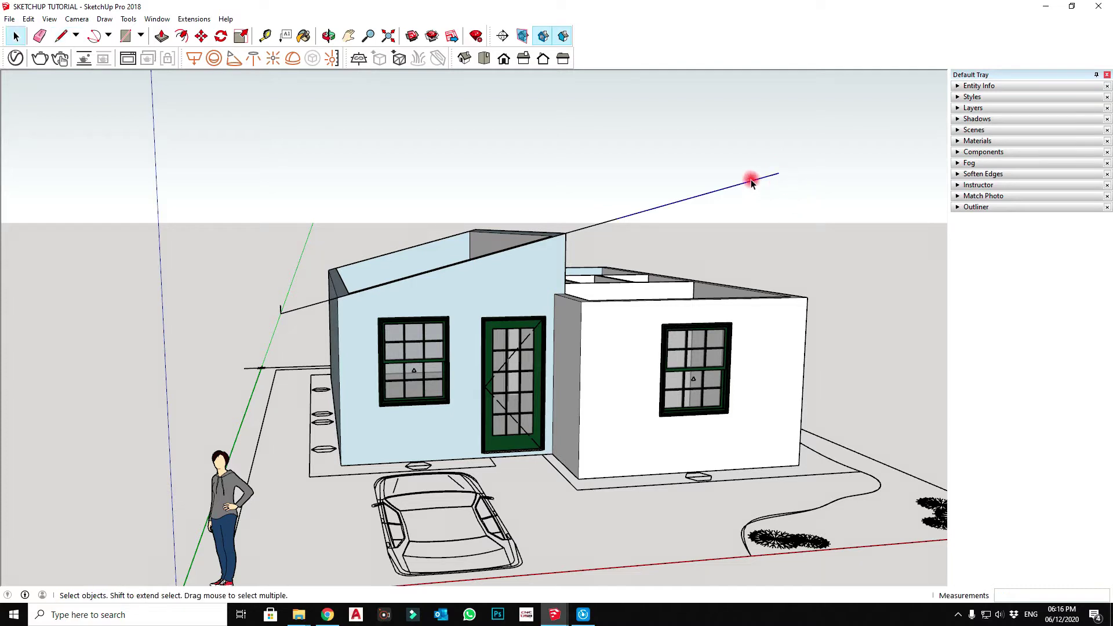
# Replace the extension edge with a new roof overhang edge down toward the front wall
pyautogui.click(749, 182)
pyautogui.press('Delete')
pyautogui.press('l')
pyautogui.click(616, 218)
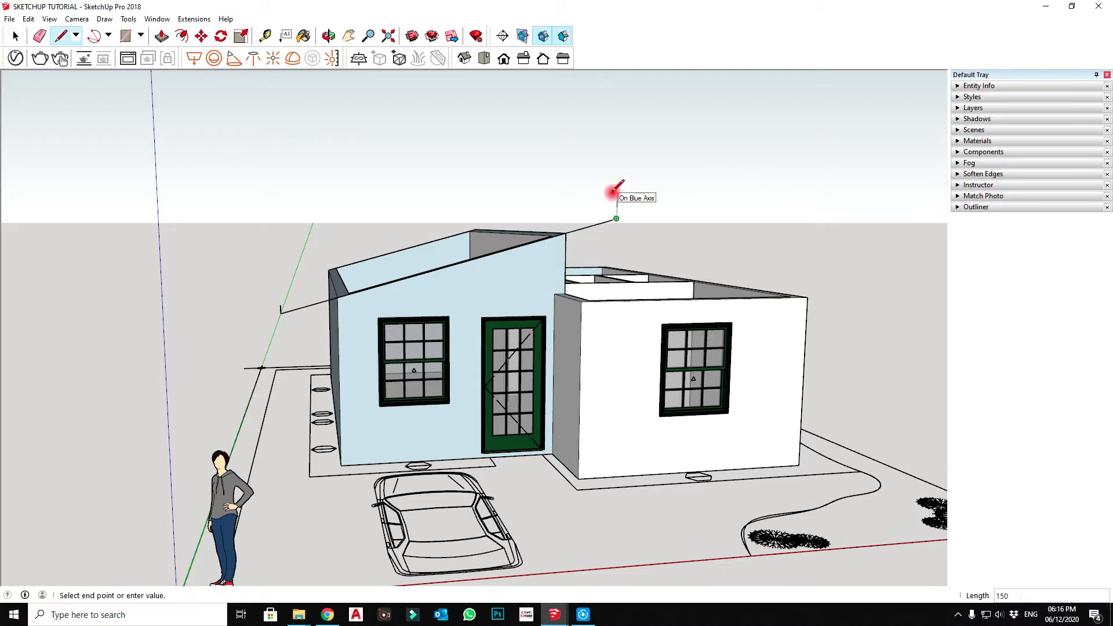
pyautogui.click(281, 306)
pyautogui.press('space')
pyautogui.moveTo(281, 304); pyautogui.dragTo(309, 280, button='middle')
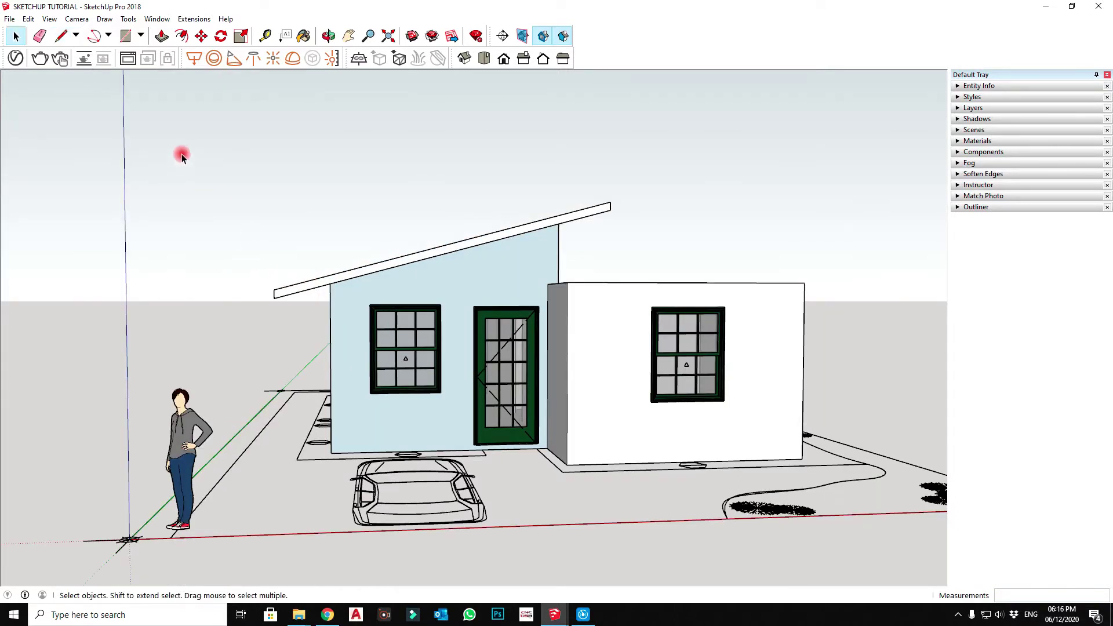
# Box-select the sloped roof slab and make it a group
pyautogui.moveTo(166, 101); pyautogui.dragTo(718, 299)
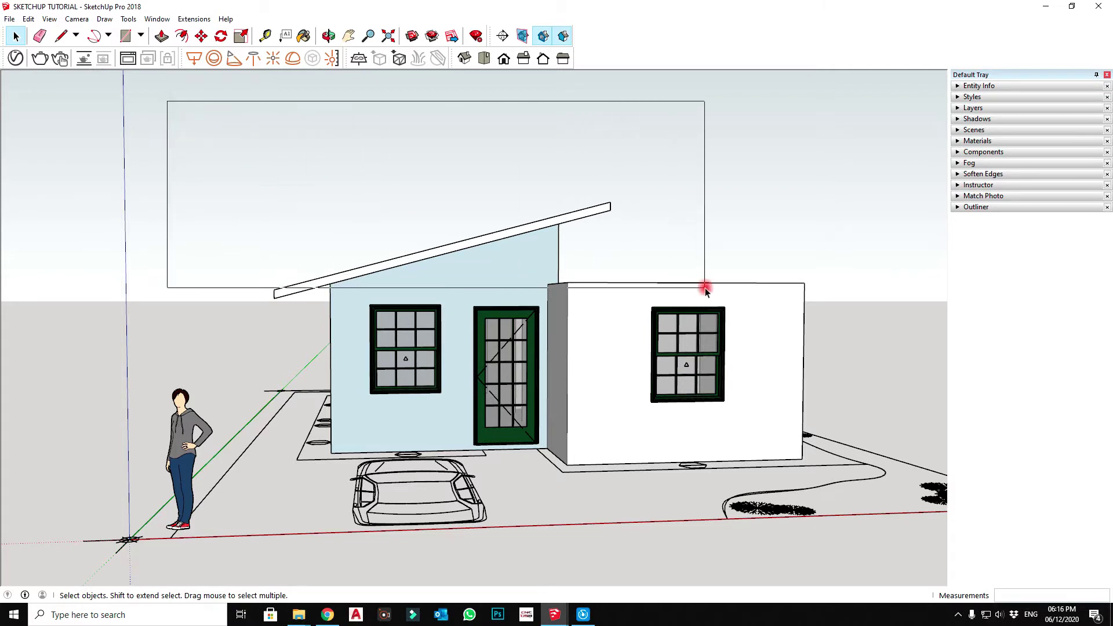
pyautogui.rightClick(601, 213)
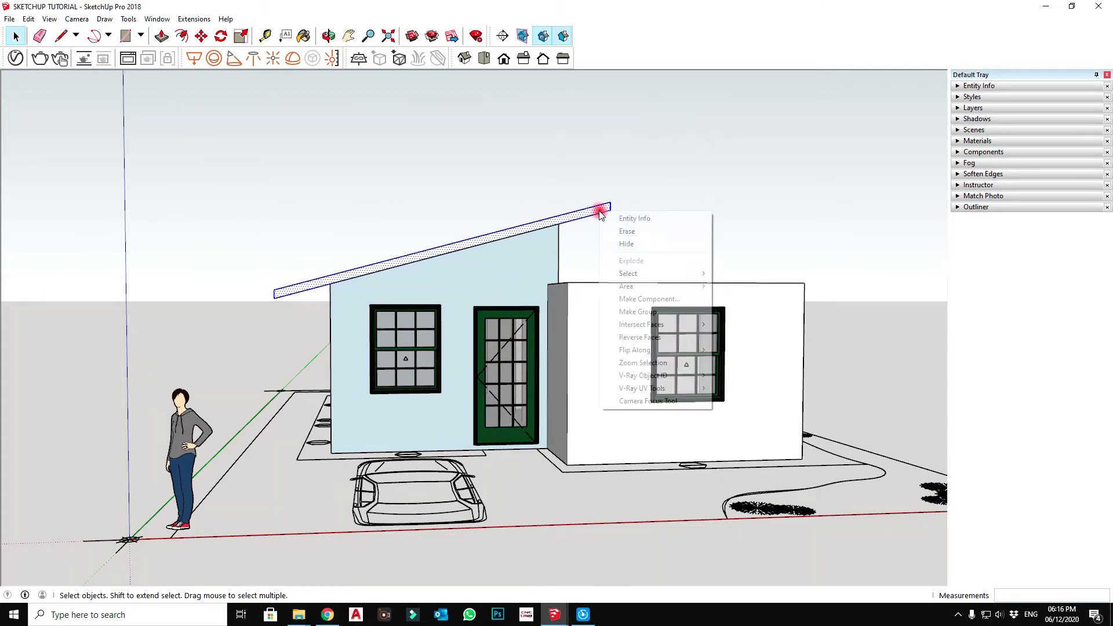
pyautogui.click(631, 312)
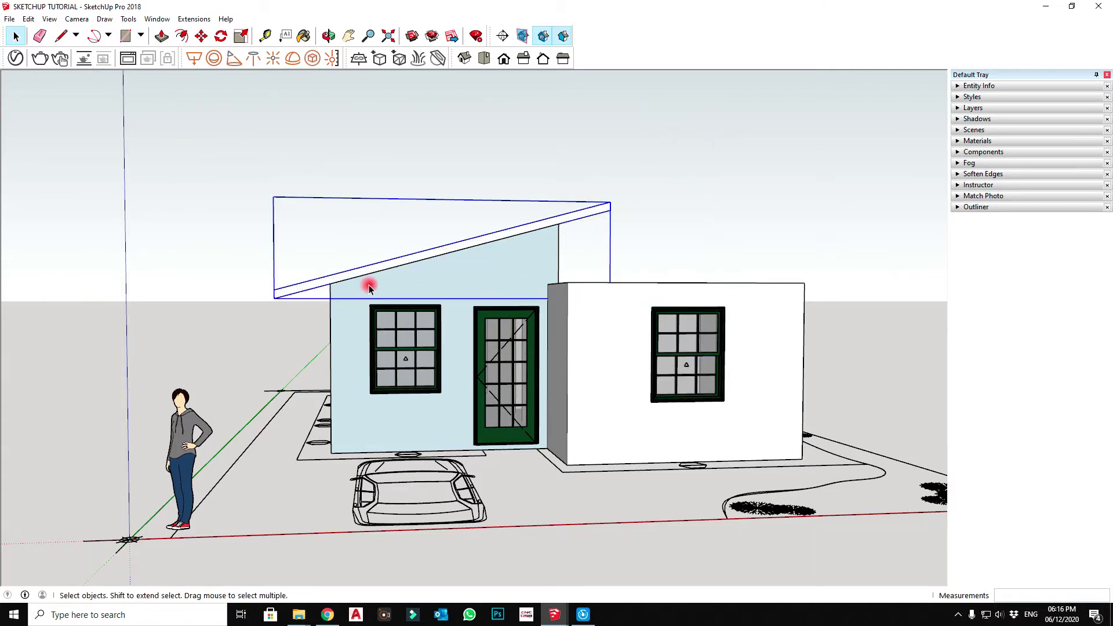
pyautogui.moveTo(311, 304); pyautogui.dragTo(486, 385, button='middle')
# Move the roof group 1000mm
pyautogui.press('m')
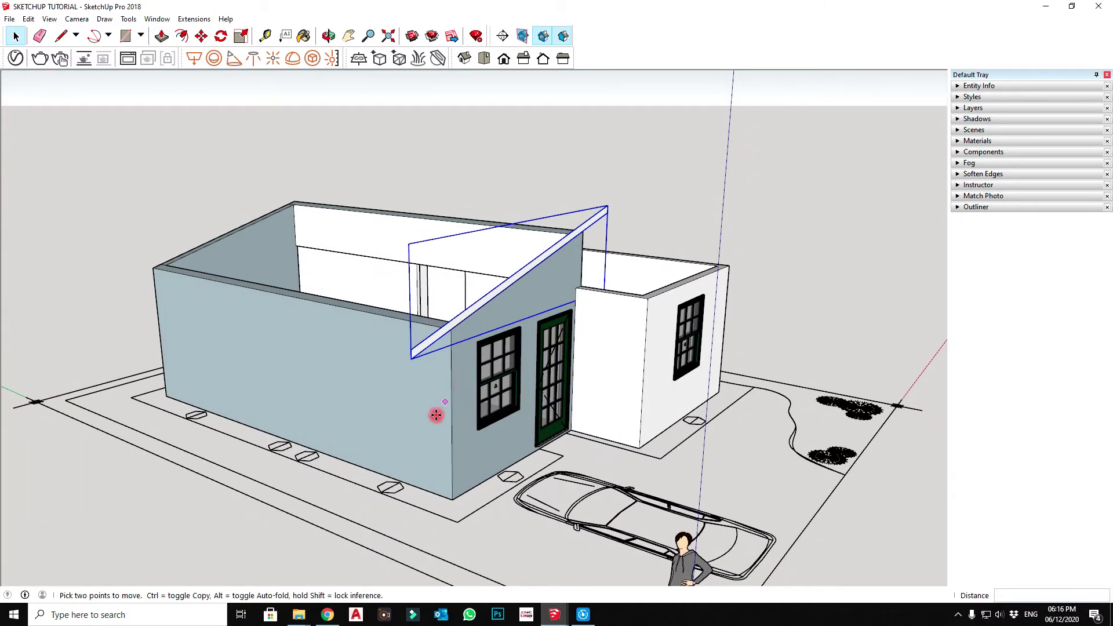
pyautogui.click(110, 502)
pyautogui.write('1000')
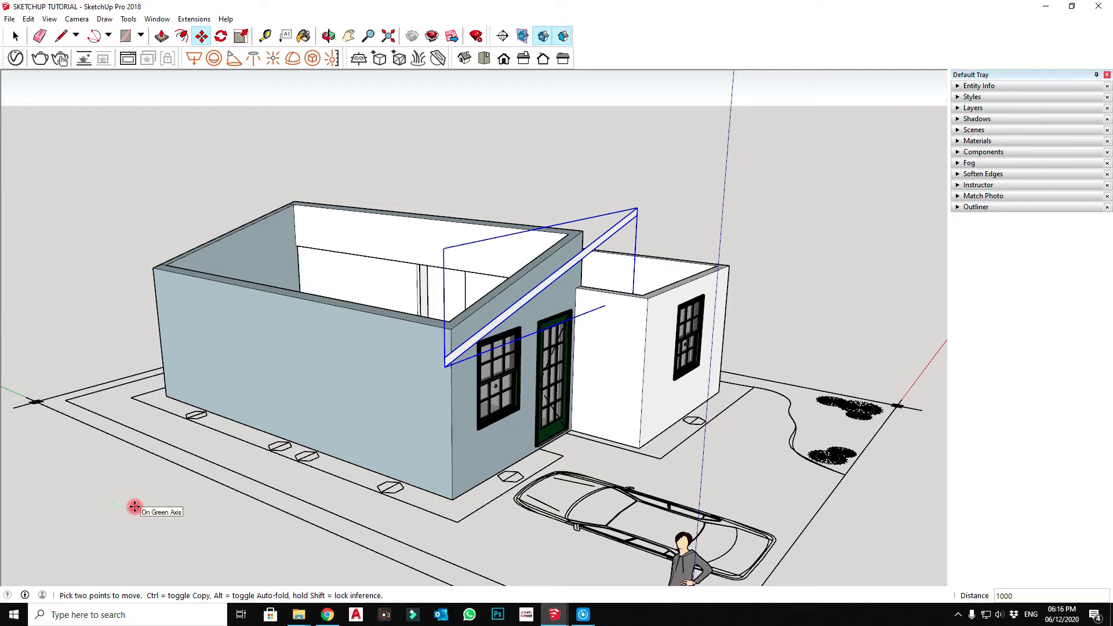
pyautogui.press('Return')
pyautogui.press('space')
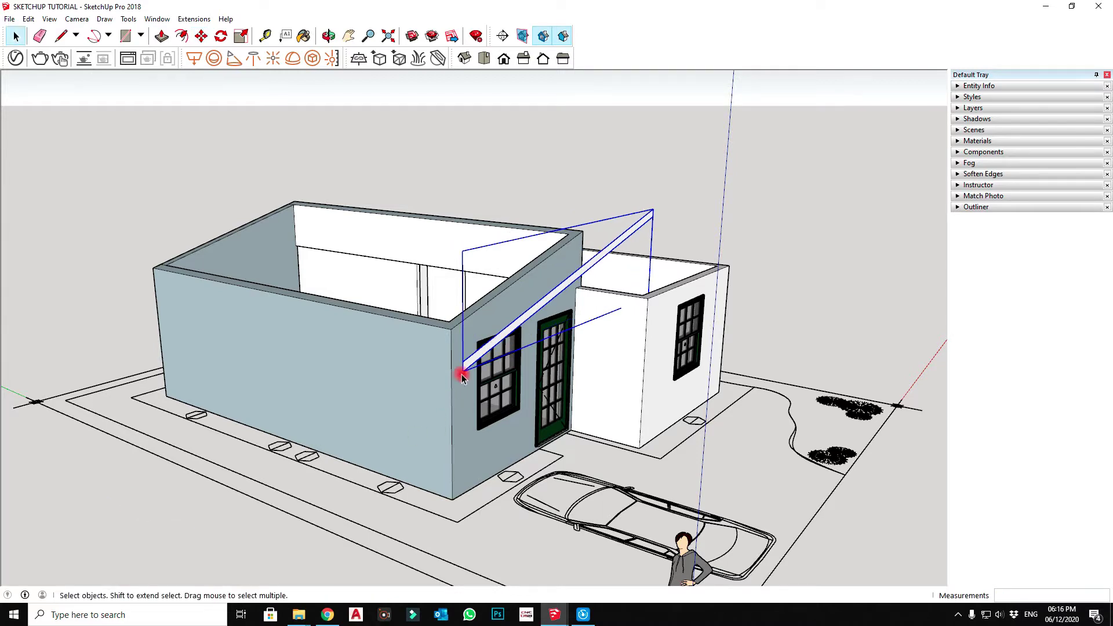
# Inside the roof group, stretch the roof's end face across the whole house
pyautogui.doubleClick(467, 369)
pyautogui.moveTo(464, 367); pyautogui.dragTo(807, 356, button='middle')
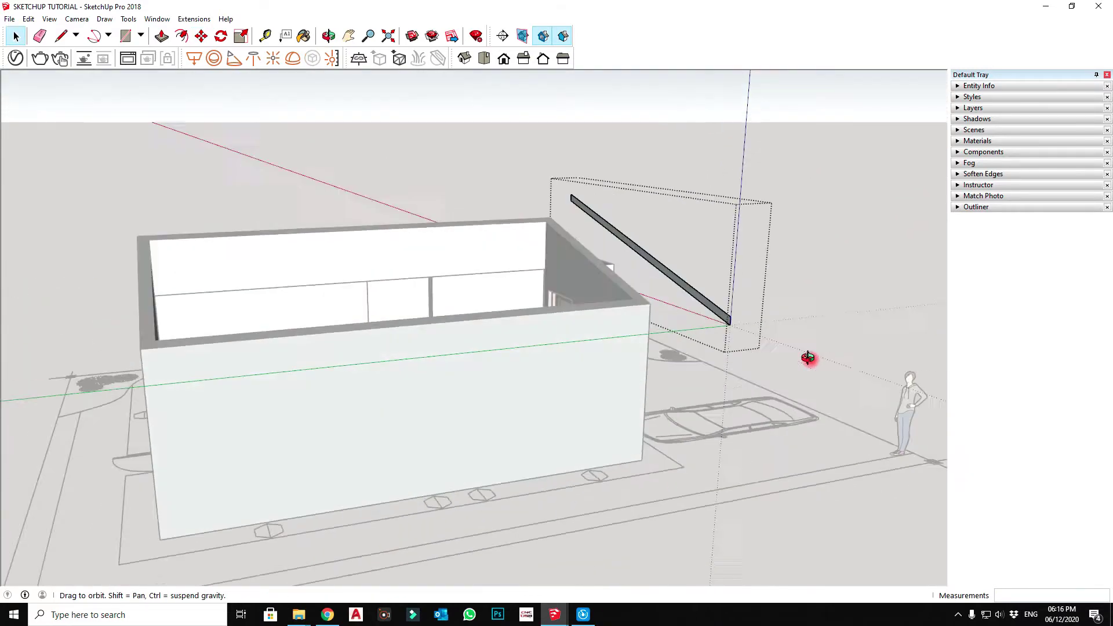
pyautogui.press('p')
pyautogui.scroll(3, 705, 298)
pyautogui.click(717, 293)
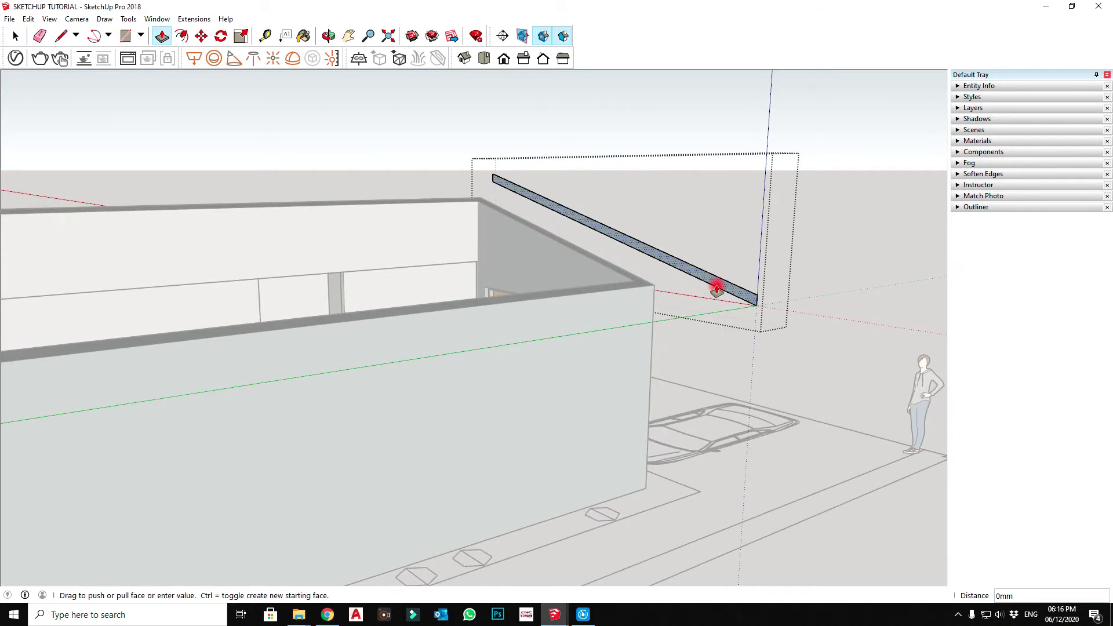
pyautogui.scroll(-3, 712, 287)
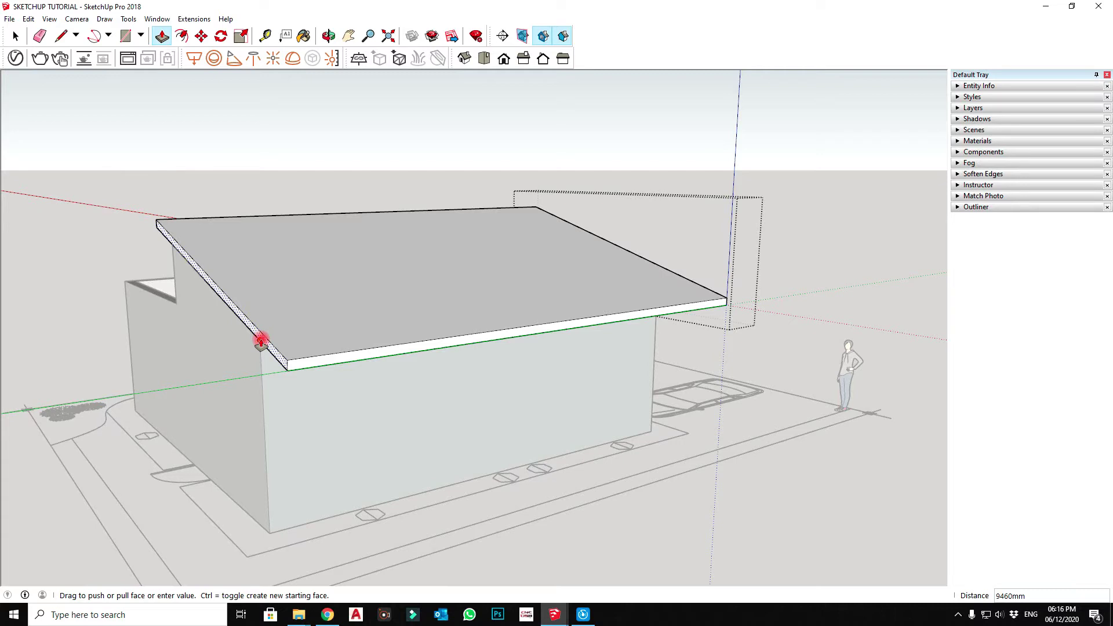
pyautogui.click(261, 341)
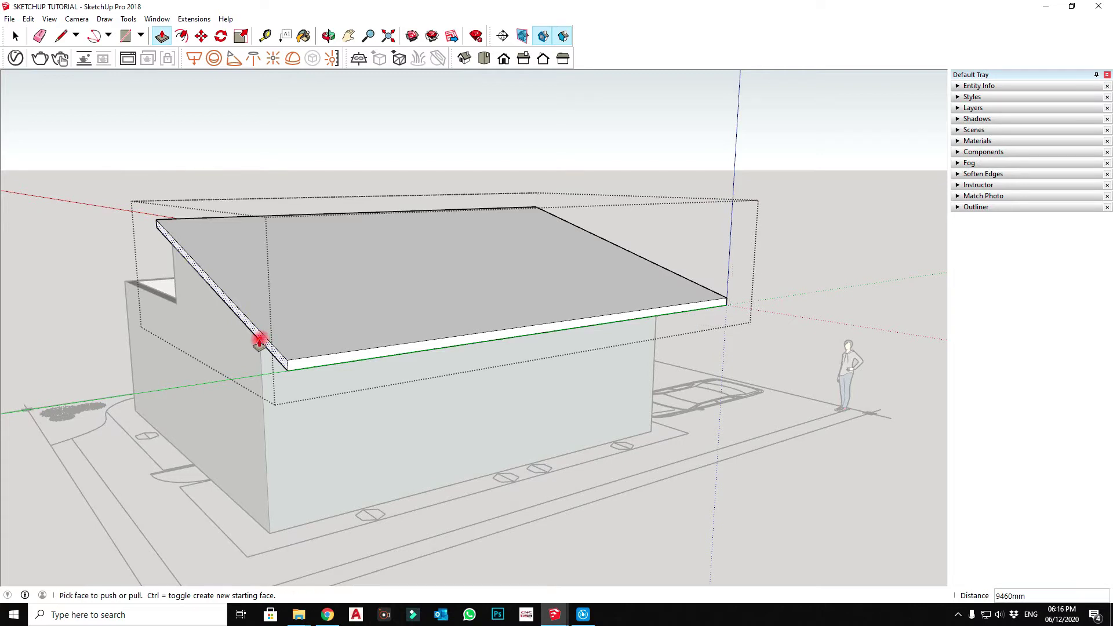
# Extend the roof's sloped end face a further 1000mm
pyautogui.click(274, 355)
pyautogui.write('1000')
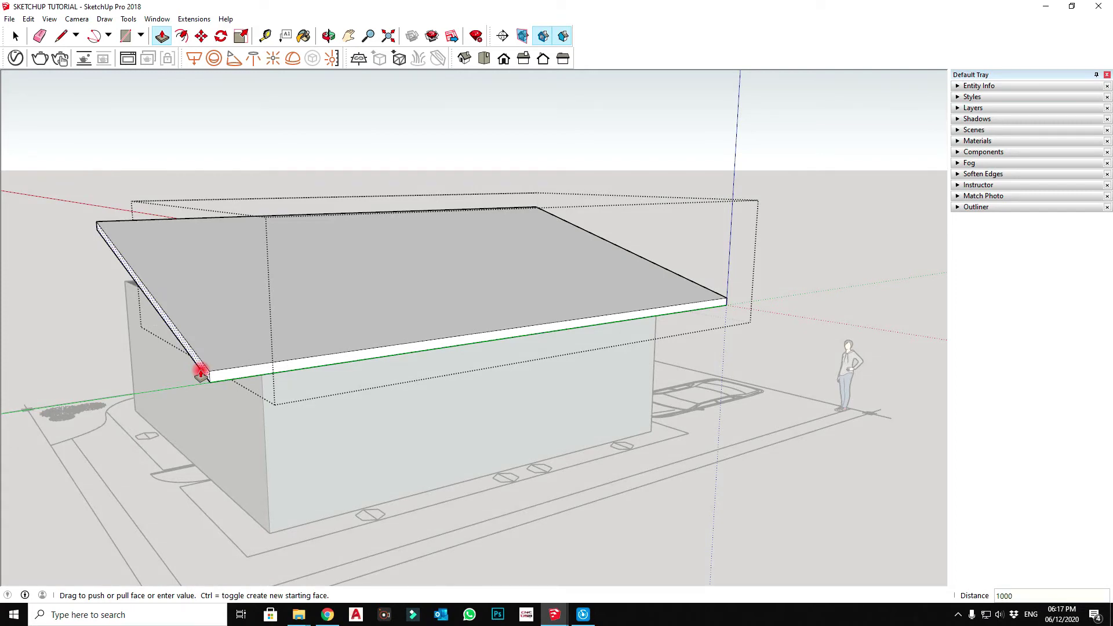
pyautogui.press('Return')
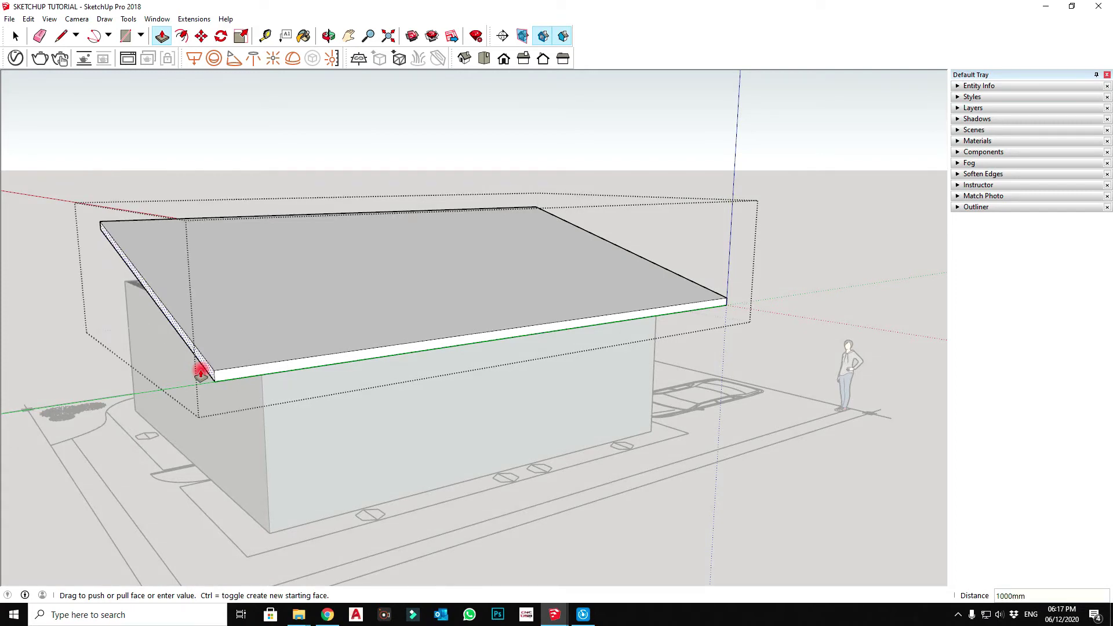
pyautogui.press('space')
pyautogui.moveTo(171, 203)
pyautogui.mouseDown(button='middle')
pyautogui.moveTo(161, 161)
pyautogui.moveTo(199, 305)
pyautogui.moveTo(504, 243)
pyautogui.moveTo(269, 227)
pyautogui.moveTo(538, 239)
pyautogui.moveTo(368, 255)
pyautogui.moveTo(527, 255)
pyautogui.moveTo(472, 186)
pyautogui.moveTo(589, 153)
pyautogui.moveTo(378, 194)
pyautogui.moveTo(435, 213)
pyautogui.moveTo(415, 204)
pyautogui.moveTo(415, 220)
pyautogui.moveTo(390, 224)
pyautogui.moveTo(516, 254)
pyautogui.moveTo(671, 259)
pyautogui.mouseUp(button='middle')
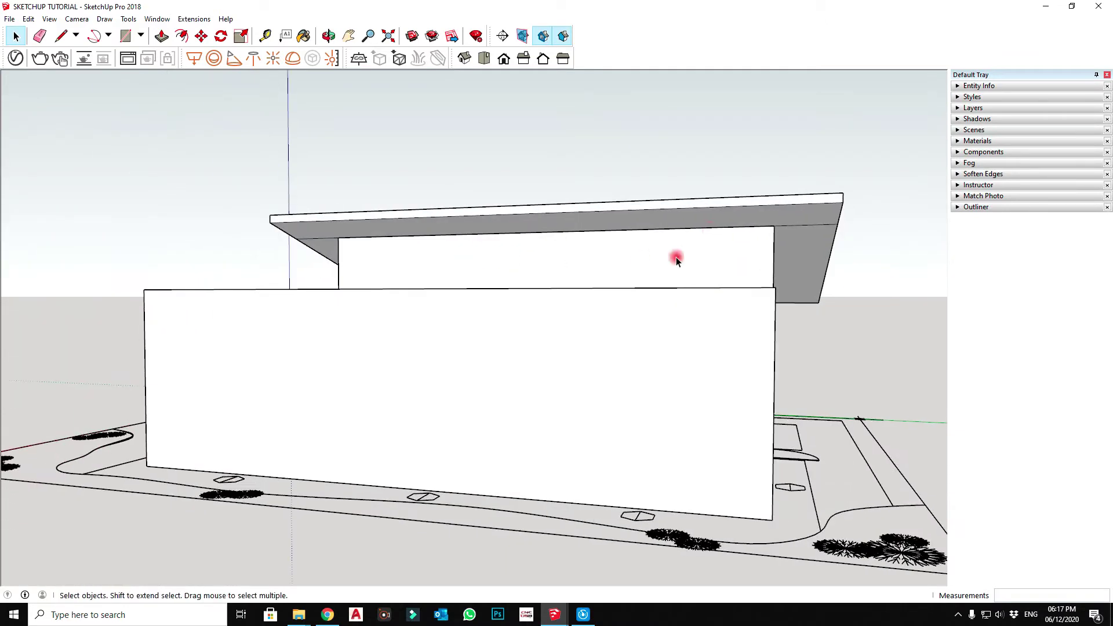
# Exit the roof group, orbit to a high view of the white wing, and open the house group
pyautogui.doubleClick(808, 219)
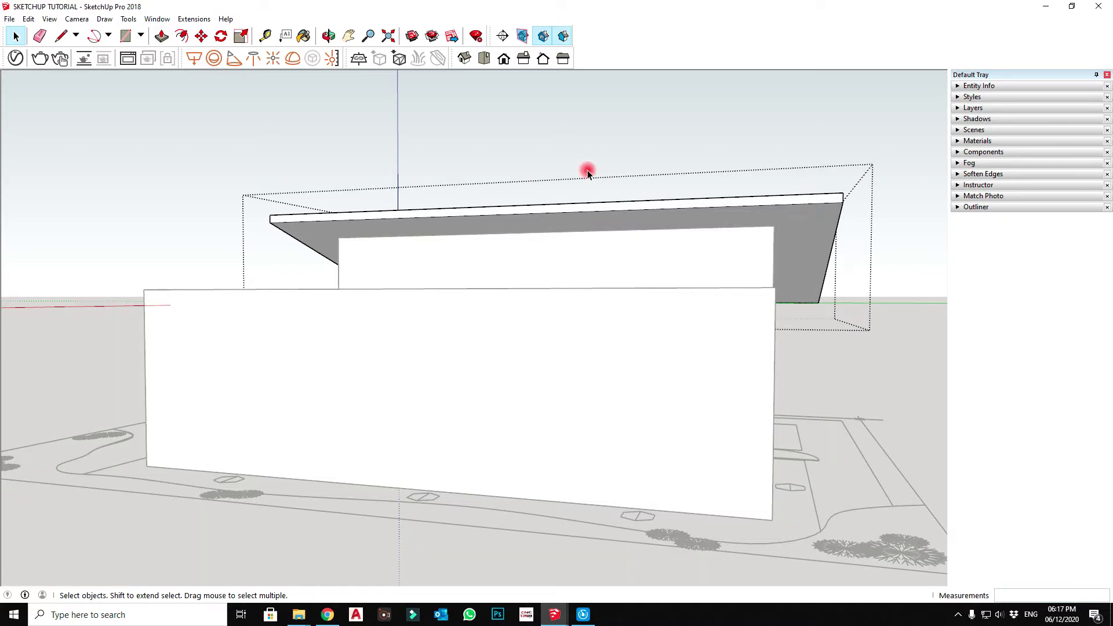
pyautogui.click(576, 123)
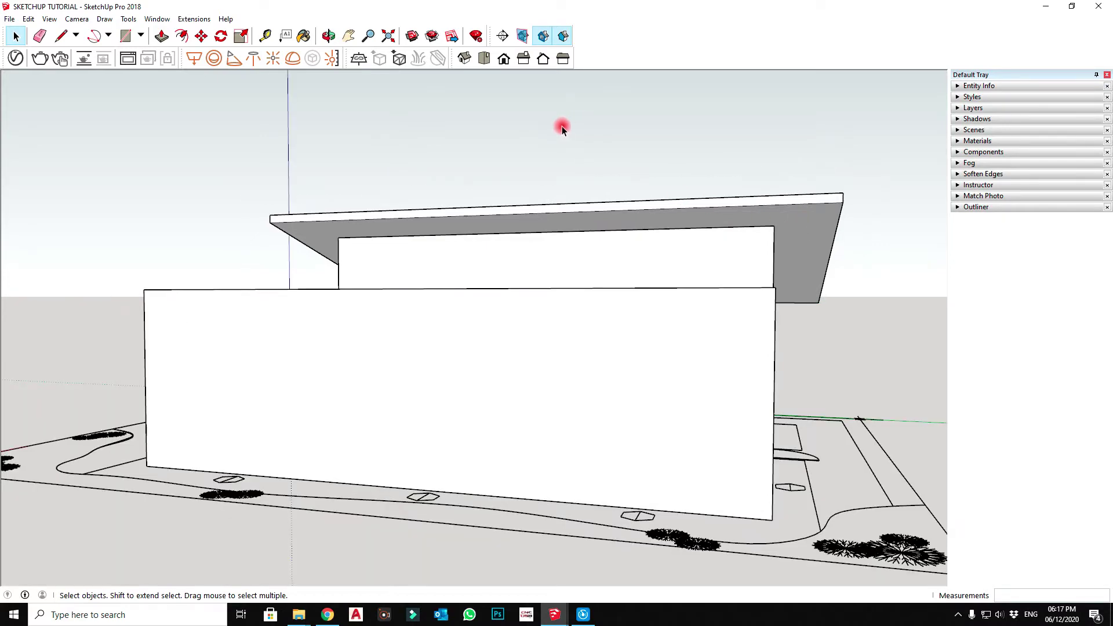
pyautogui.moveTo(171, 212); pyautogui.dragTo(684, 224, button='middle')
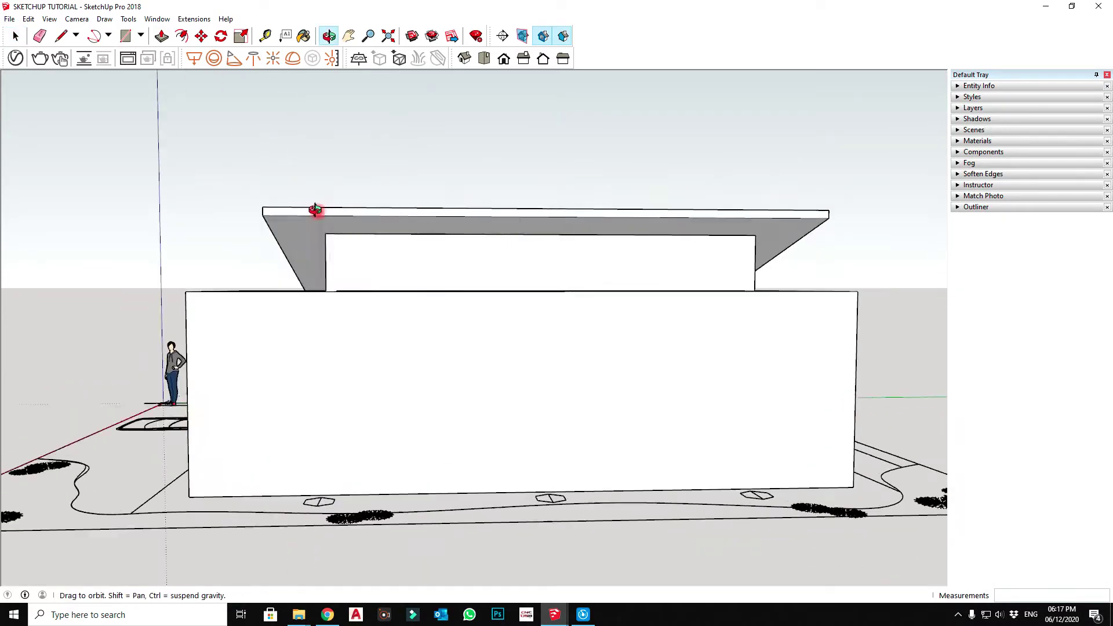
pyautogui.moveTo(409, 268)
pyautogui.mouseDown(button='middle')
pyautogui.moveTo(210, 347)
pyautogui.moveTo(276, 273)
pyautogui.moveTo(386, 261)
pyautogui.mouseUp(button='middle')
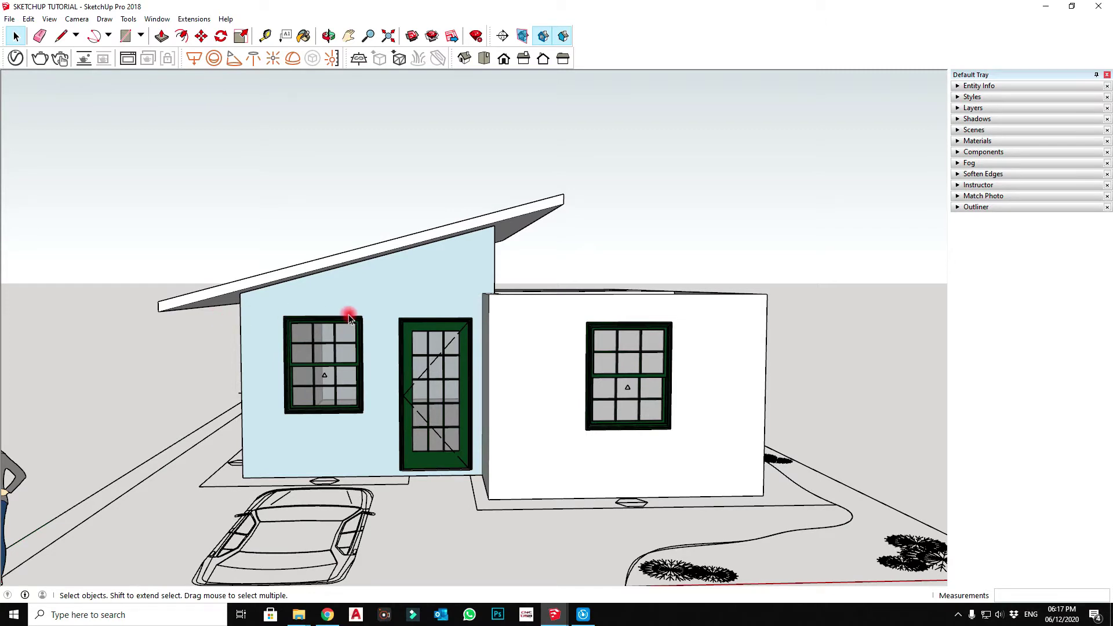
pyautogui.moveTo(576, 296)
pyautogui.mouseDown(button='middle')
pyautogui.moveTo(427, 376)
pyautogui.moveTo(518, 409)
pyautogui.mouseUp(button='middle')
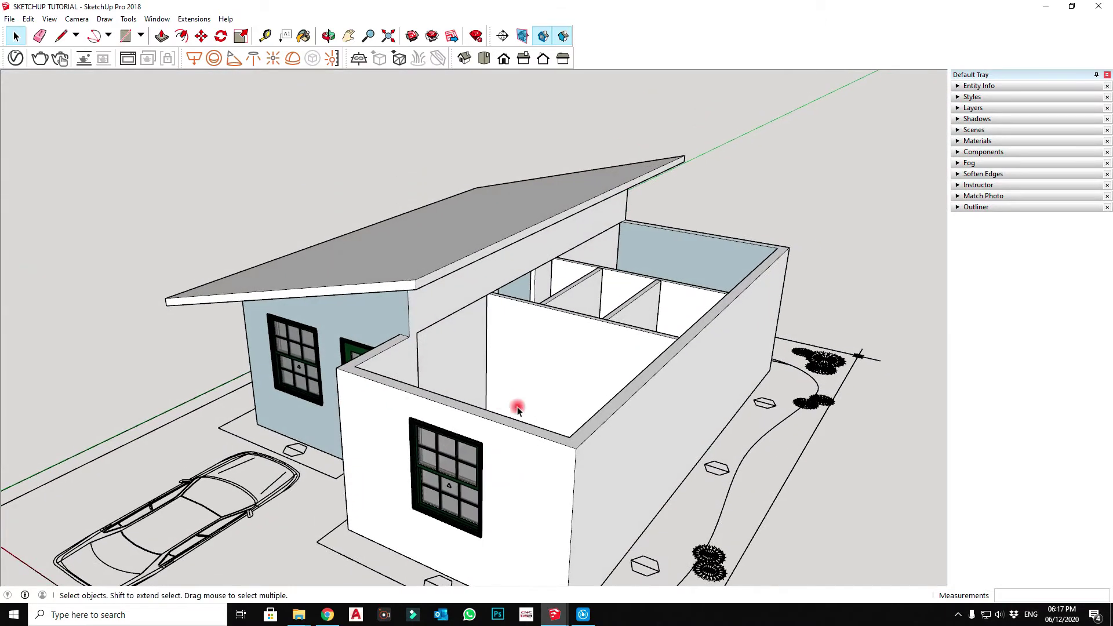
pyautogui.scroll(2, 517, 410)
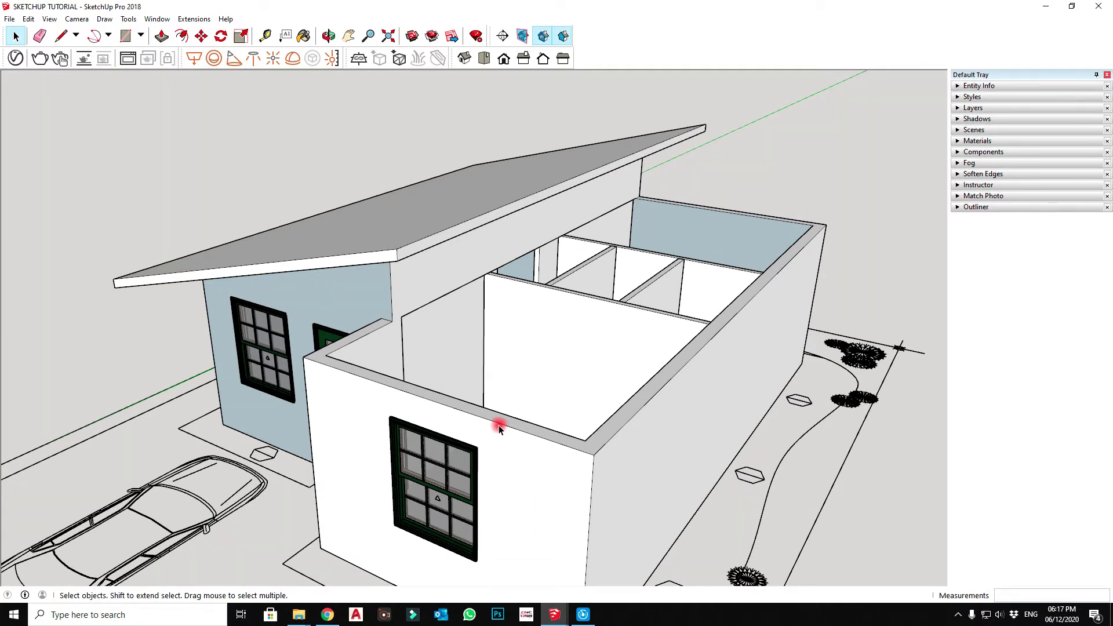
pyautogui.doubleClick(499, 422)
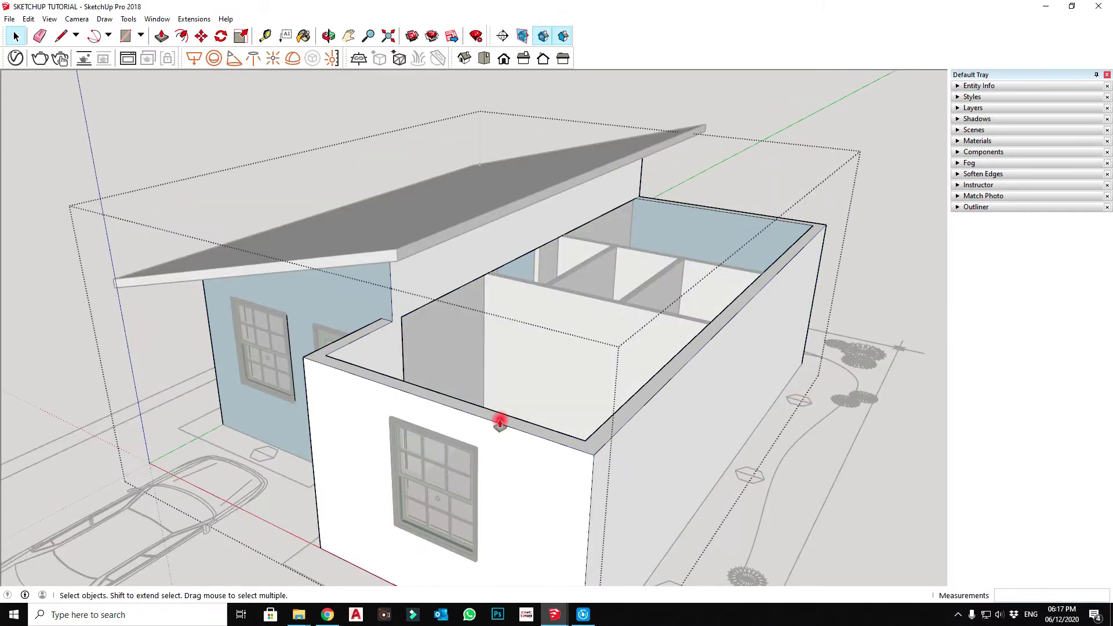
# Raise the white wing's wall tops by 500mm and exit the house group
pyautogui.press('p')
pyautogui.moveTo(500, 422); pyautogui.dragTo(504, 398)
pyautogui.write('500')
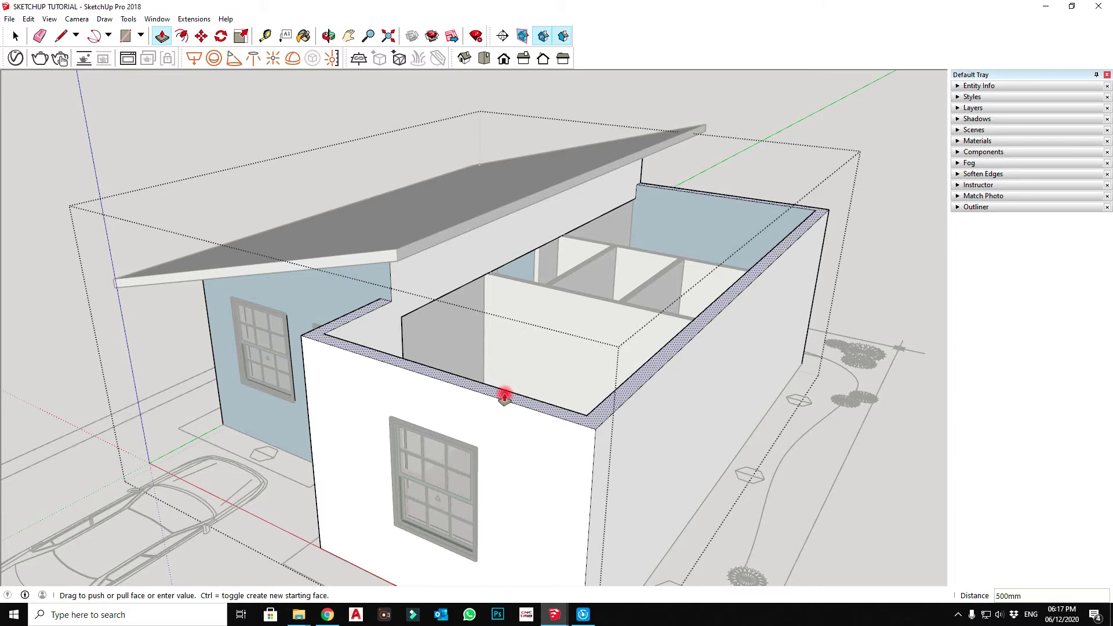
pyautogui.press('Return')
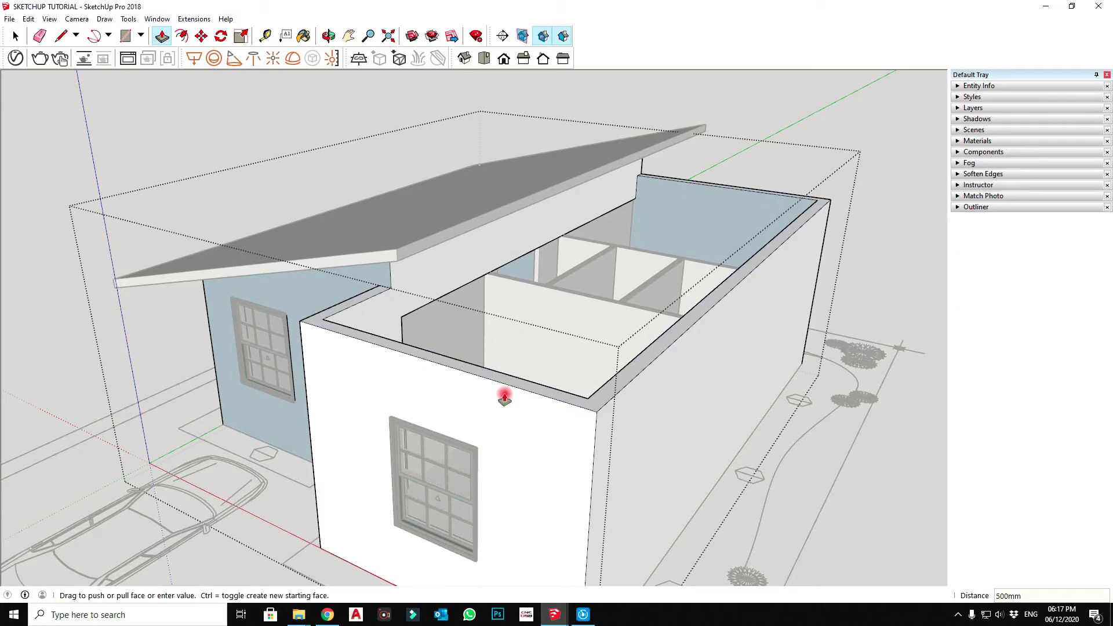
pyautogui.press('space')
pyautogui.click(756, 114)
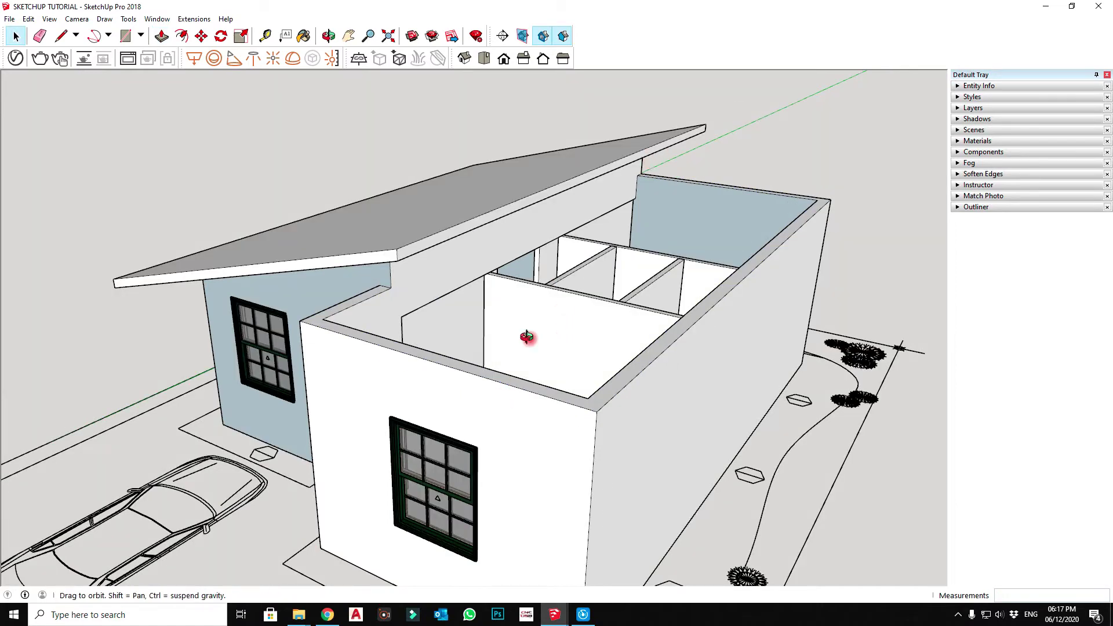
pyautogui.moveTo(521, 330); pyautogui.dragTo(292, 364, button='middle')
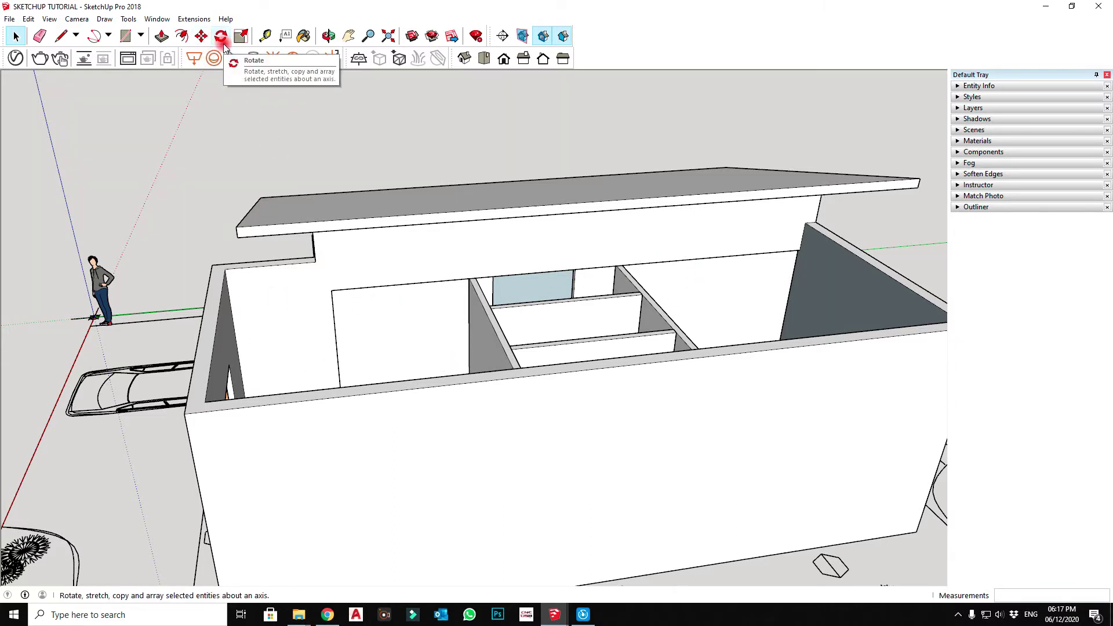
# Draw a rectangle spanning the white wing between opposite wall corners
pyautogui.press('r')
pyautogui.click(224, 269)
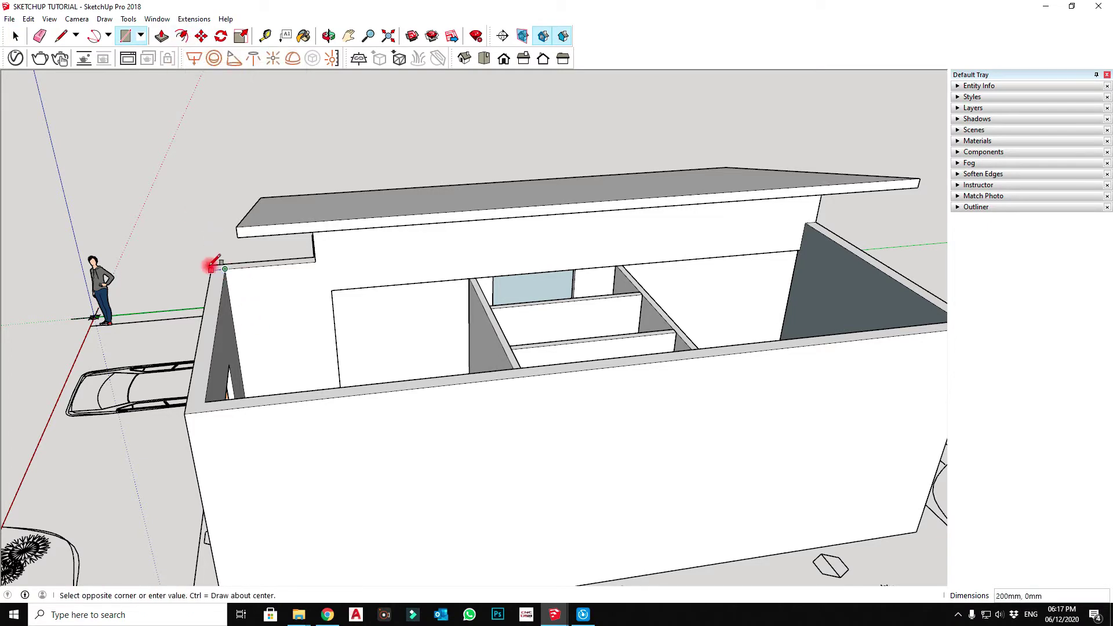
pyautogui.scroll(-2, 211, 266)
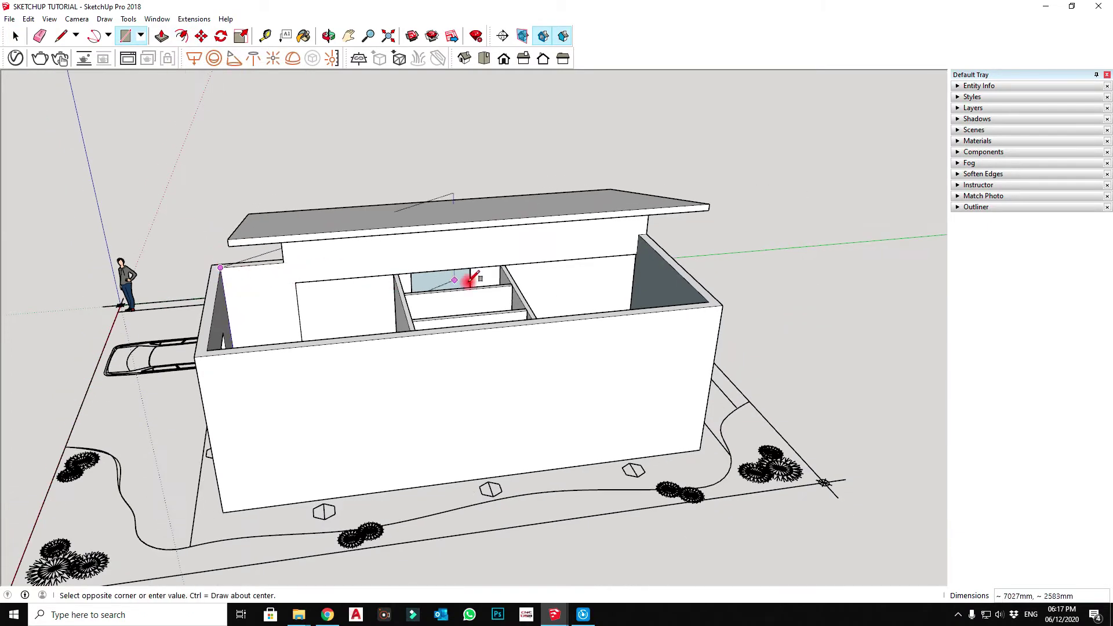
pyautogui.click(713, 300)
pyautogui.press('space')
pyautogui.moveTo(214, 303)
pyautogui.mouseDown(button='middle')
pyautogui.moveTo(487, 194)
pyautogui.moveTo(458, 246)
pyautogui.mouseUp(button='middle')
# Pull the rectangle up 100mm into a flat roof slab
pyautogui.press('p')
pyautogui.click(464, 249)
pyautogui.write('100')
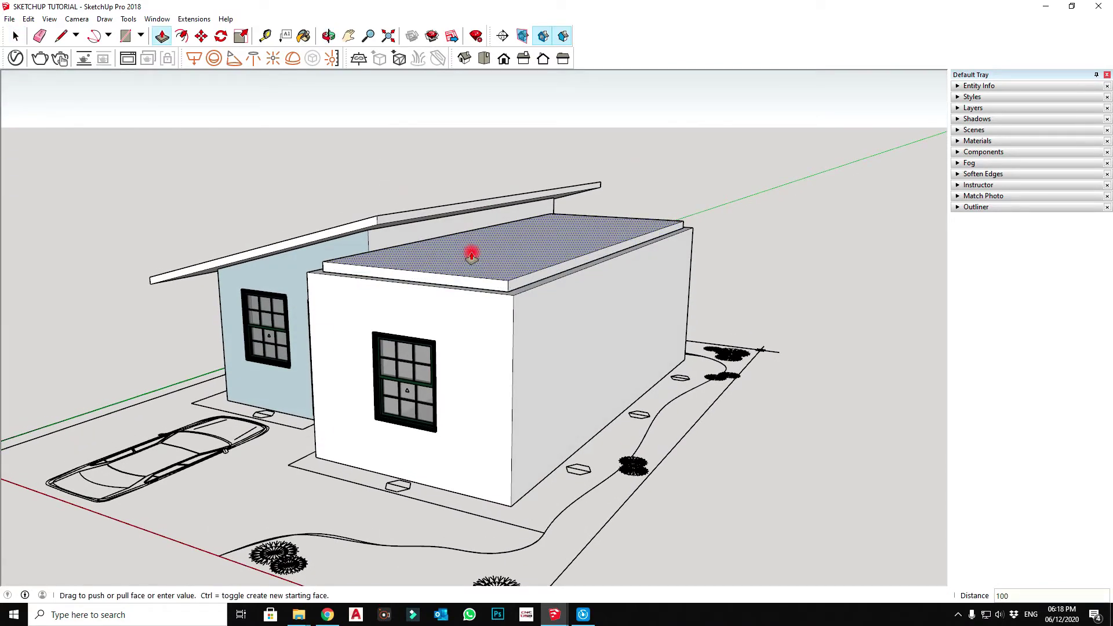
pyautogui.press('Return')
pyautogui.press('space')
pyautogui.moveTo(401, 288); pyautogui.dragTo(498, 242, button='middle')
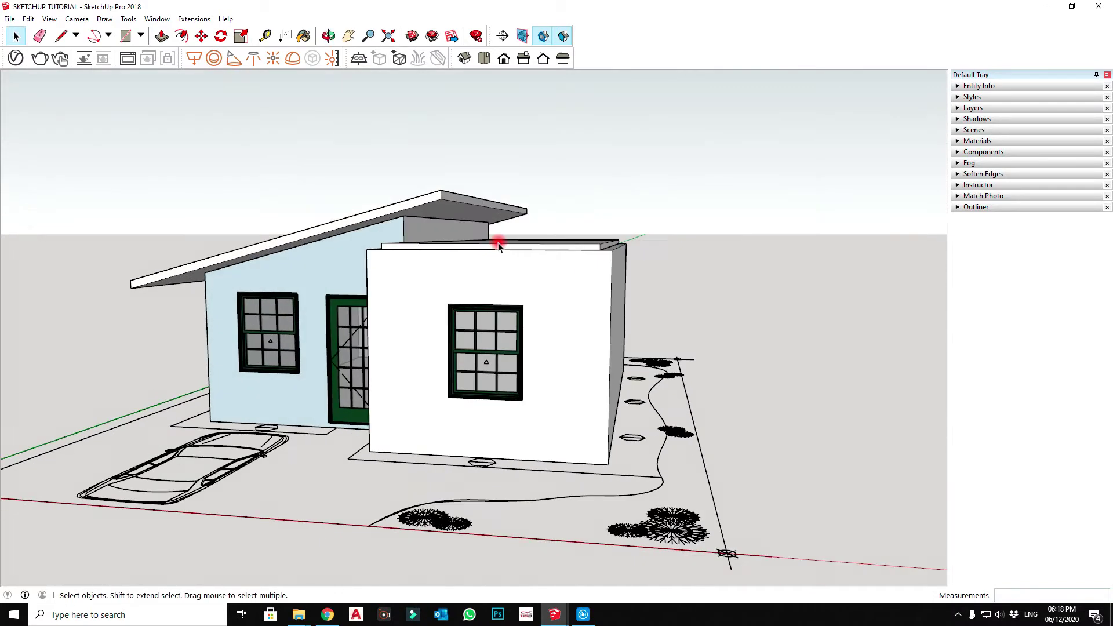
# Box-select the flat roof slab and make it a group
pyautogui.moveTo(303, 111); pyautogui.dragTo(753, 280)
pyautogui.rightClick(531, 247)
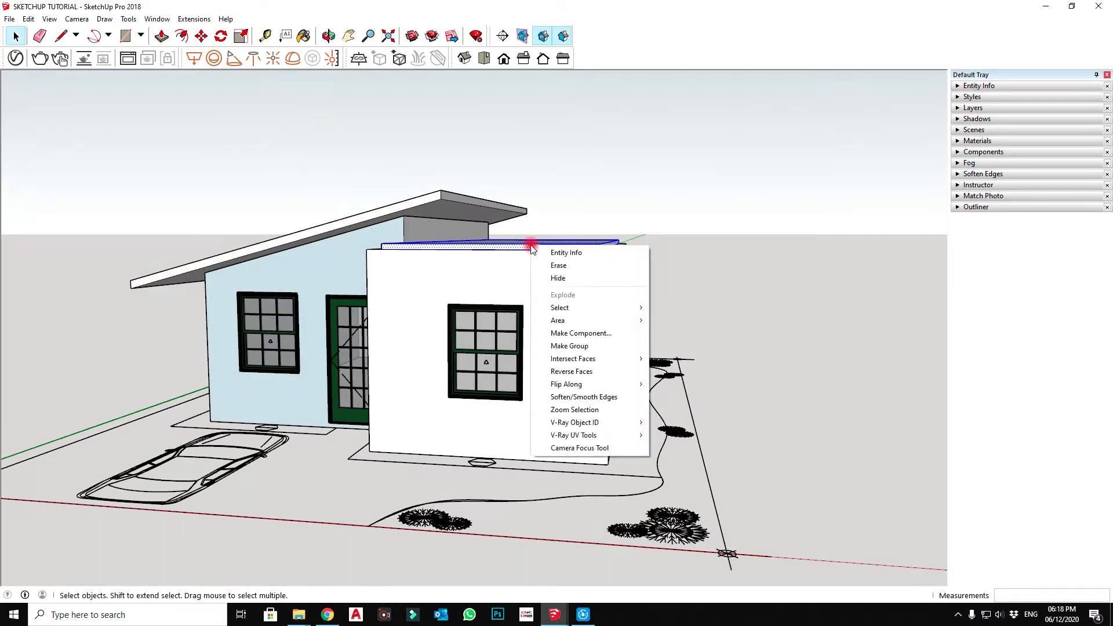
pyautogui.click(569, 347)
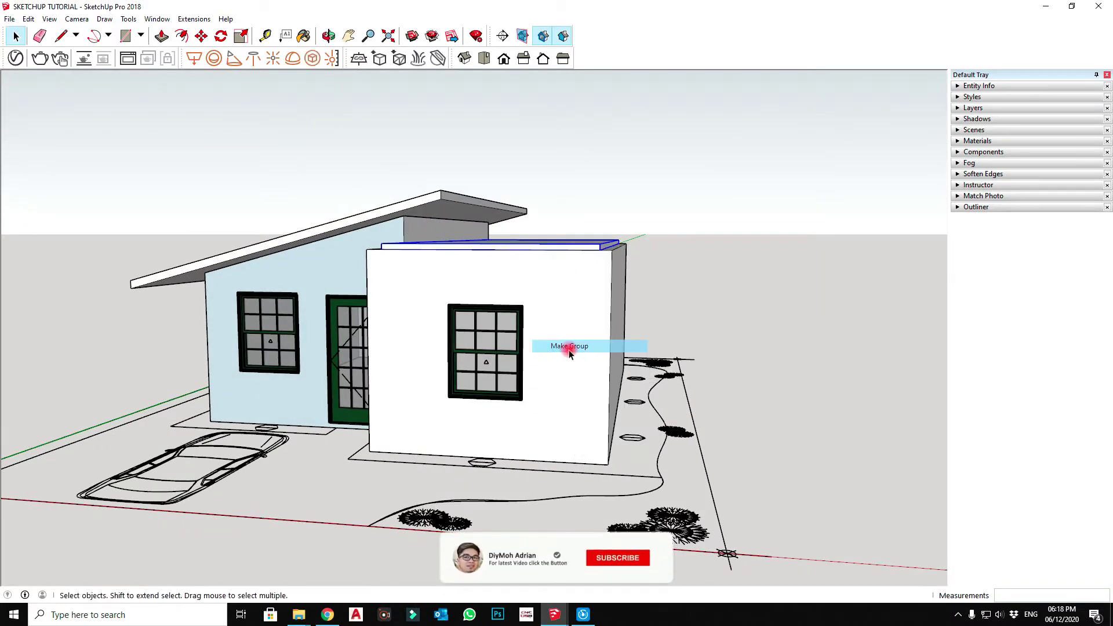
pyautogui.moveTo(570, 353); pyautogui.dragTo(530, 331, button='middle')
pyautogui.scroll(2, 530, 330)
# Try moving the roof slab by 1600mm, 100mm and 45mm offsets
pyautogui.press('m')
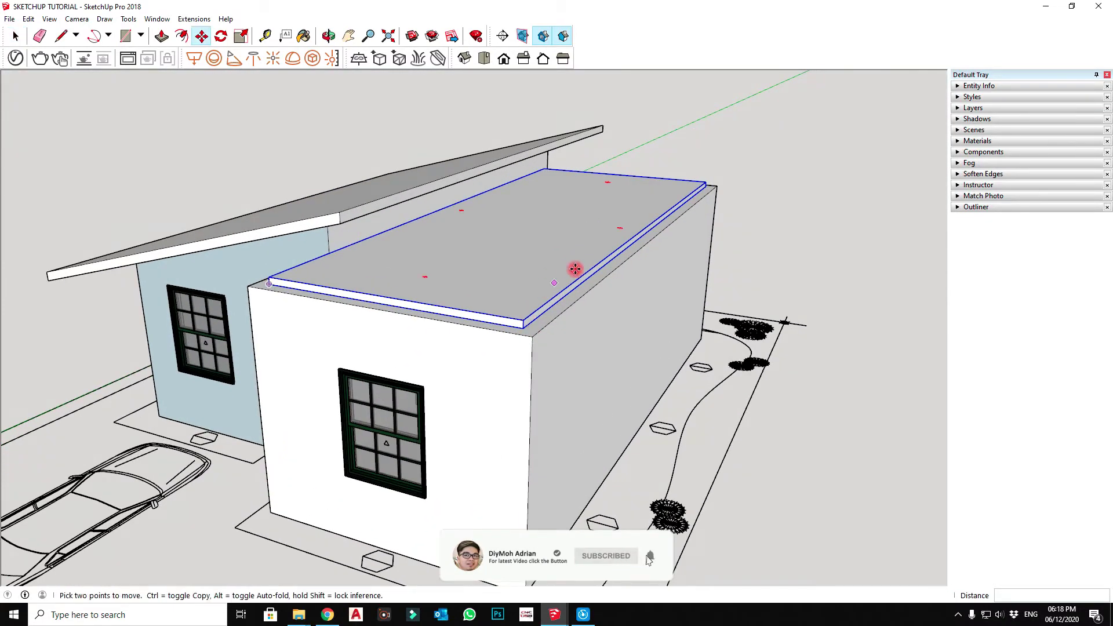
pyautogui.click(766, 168)
pyautogui.write('1600')
pyautogui.press('Return')
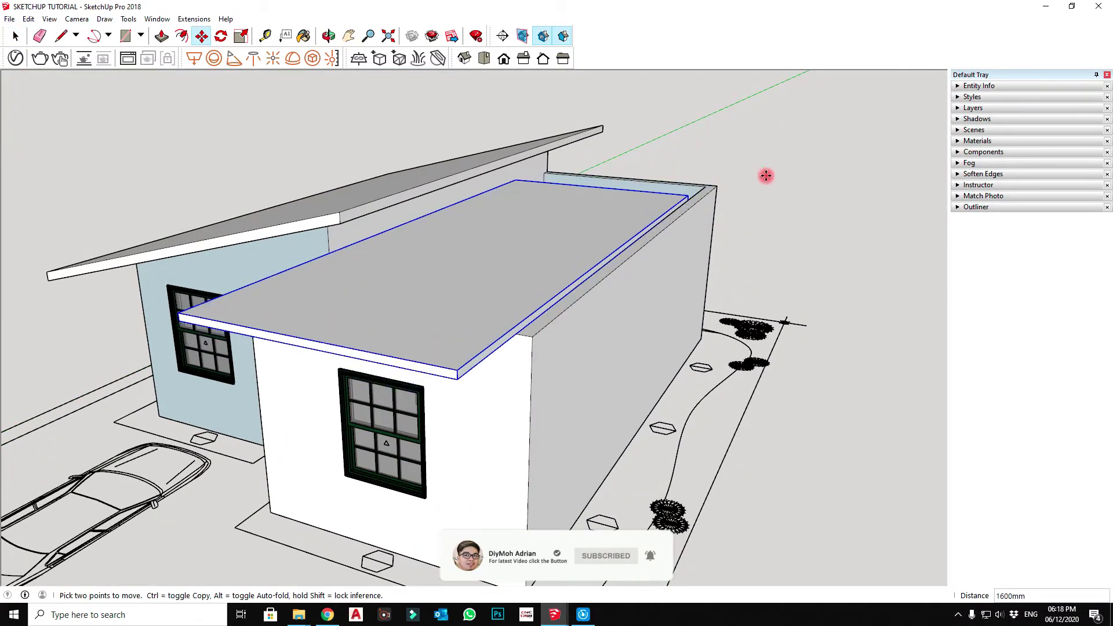
pyautogui.write('100')
pyautogui.press('Return')
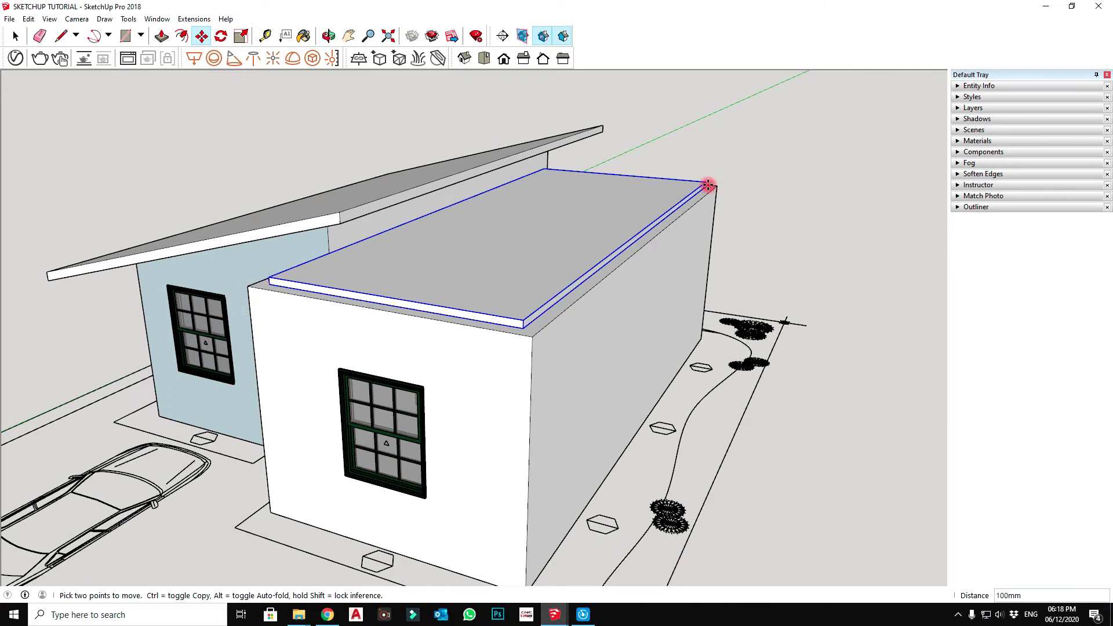
pyautogui.hotkey('ctrl', 'z')
pyautogui.write('45')
pyautogui.press('Return')
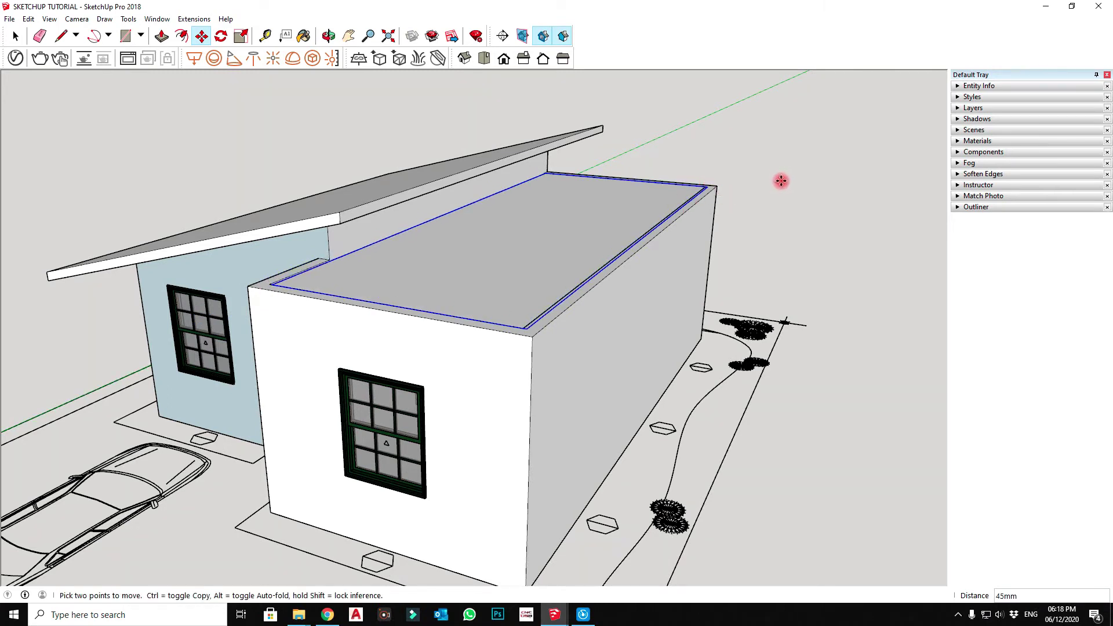
# Move the slab 2165mm from its corner, then drop it to sit 300mm below the wall tops
pyautogui.click(705, 188)
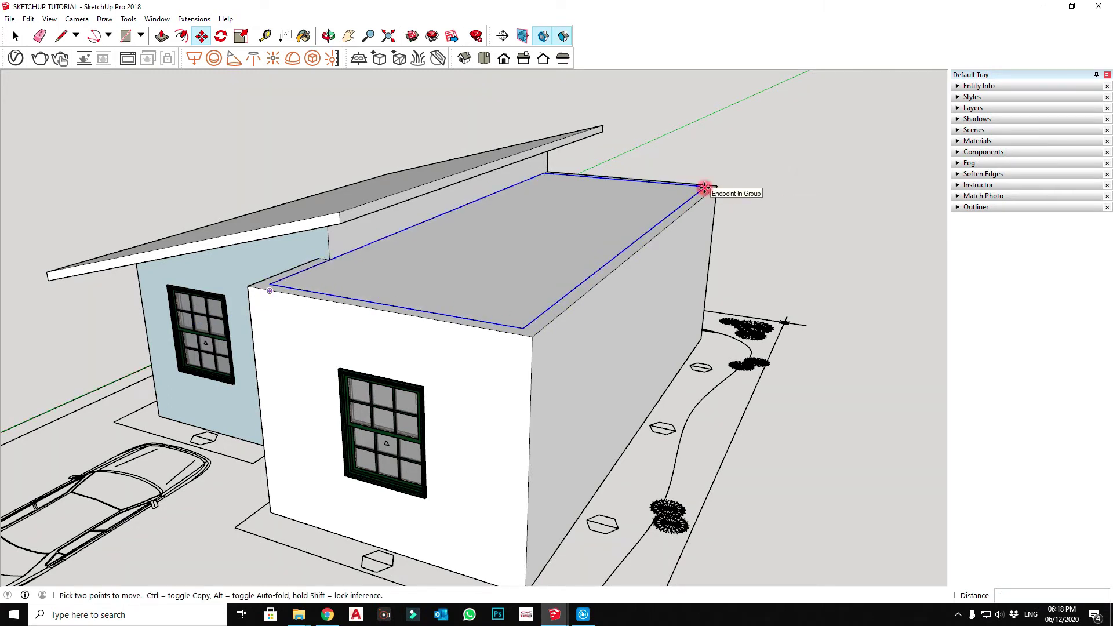
pyautogui.write('2165')
pyautogui.press('Return')
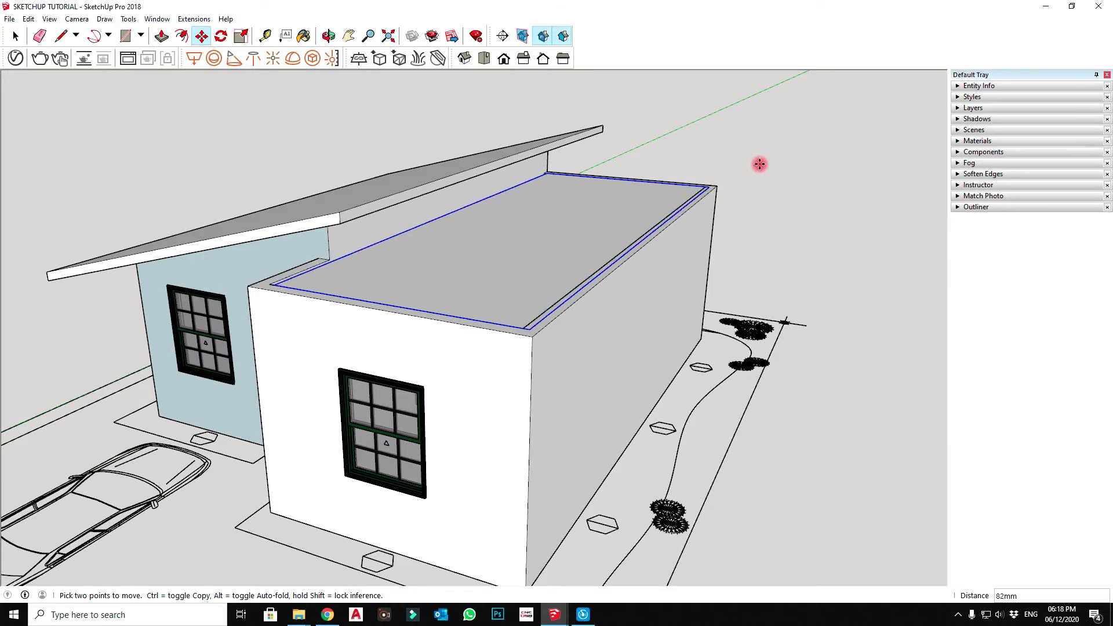
pyautogui.click(754, 173)
pyautogui.write('1000')
pyautogui.press('Return')
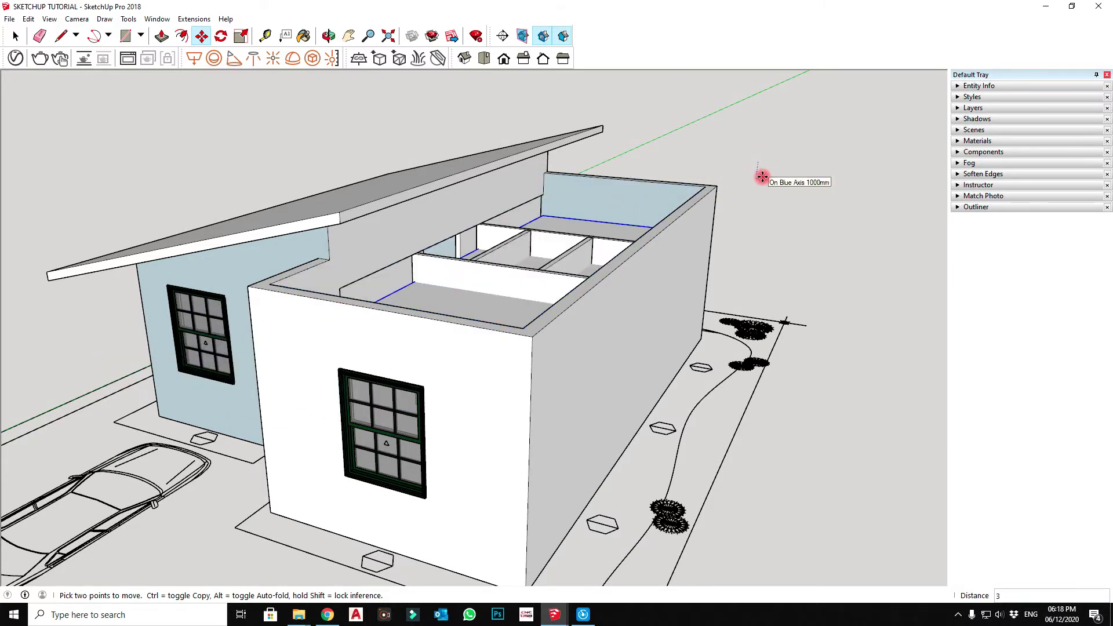
pyautogui.write('0')
pyautogui.press('Return')
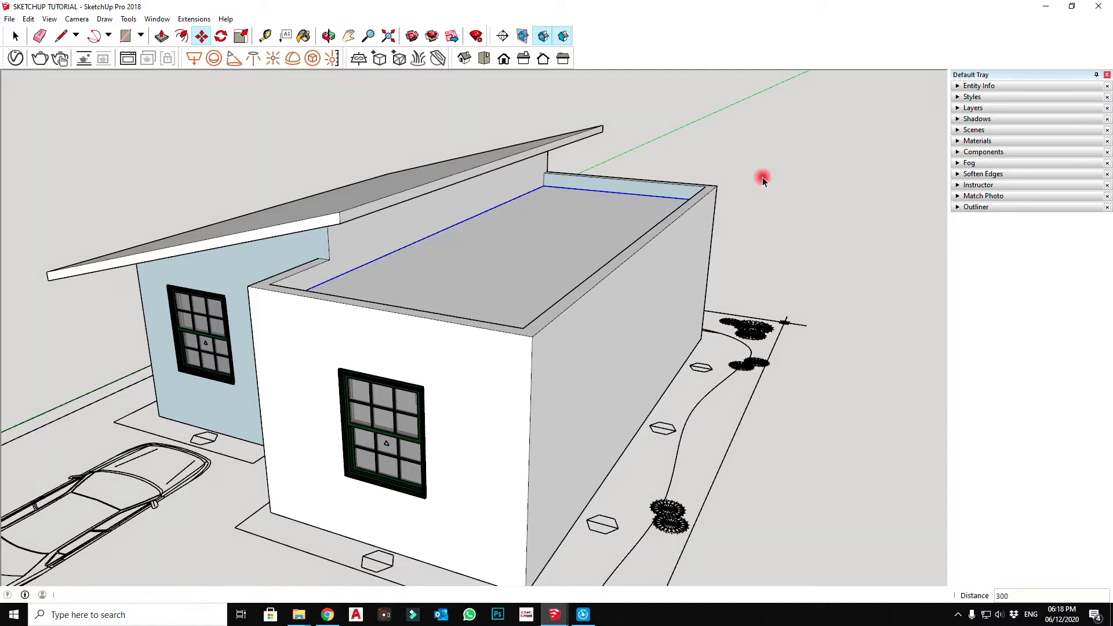
pyautogui.press('space')
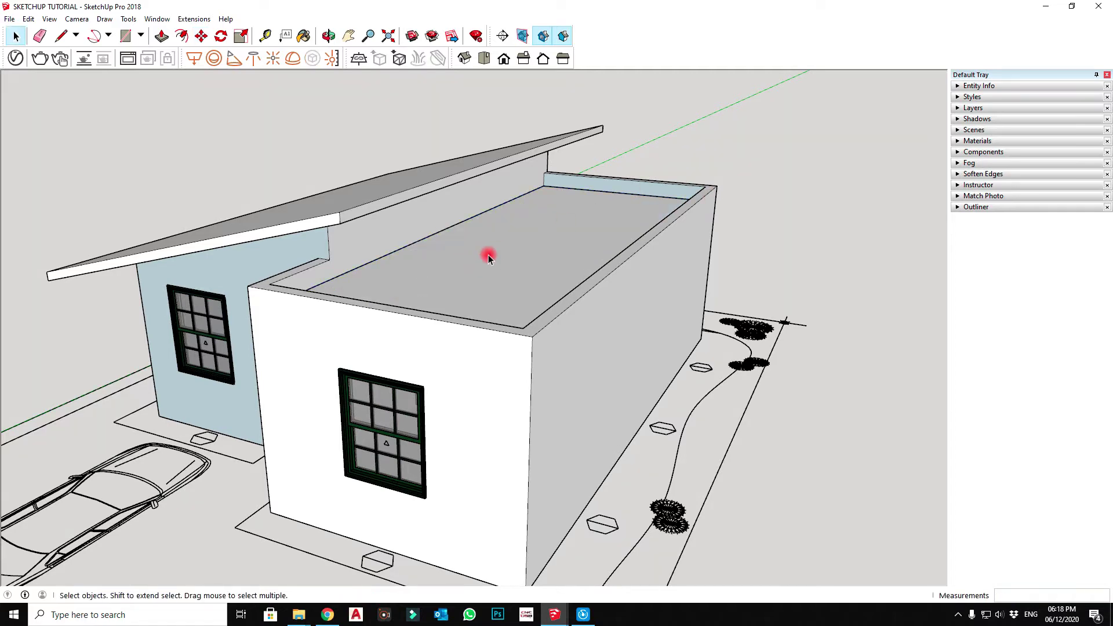
pyautogui.moveTo(488, 255)
pyautogui.mouseDown(button='middle')
pyautogui.moveTo(586, 191)
pyautogui.moveTo(633, 209)
pyautogui.moveTo(393, 254)
pyautogui.moveTo(437, 265)
pyautogui.moveTo(368, 276)
pyautogui.moveTo(391, 251)
pyautogui.moveTo(296, 218)
pyautogui.moveTo(171, 285)
pyautogui.moveTo(251, 326)
pyautogui.moveTo(460, 311)
pyautogui.moveTo(653, 206)
pyautogui.moveTo(209, 261)
pyautogui.moveTo(527, 273)
pyautogui.moveTo(373, 306)
pyautogui.moveTo(267, 356)
pyautogui.mouseUp(button='middle')
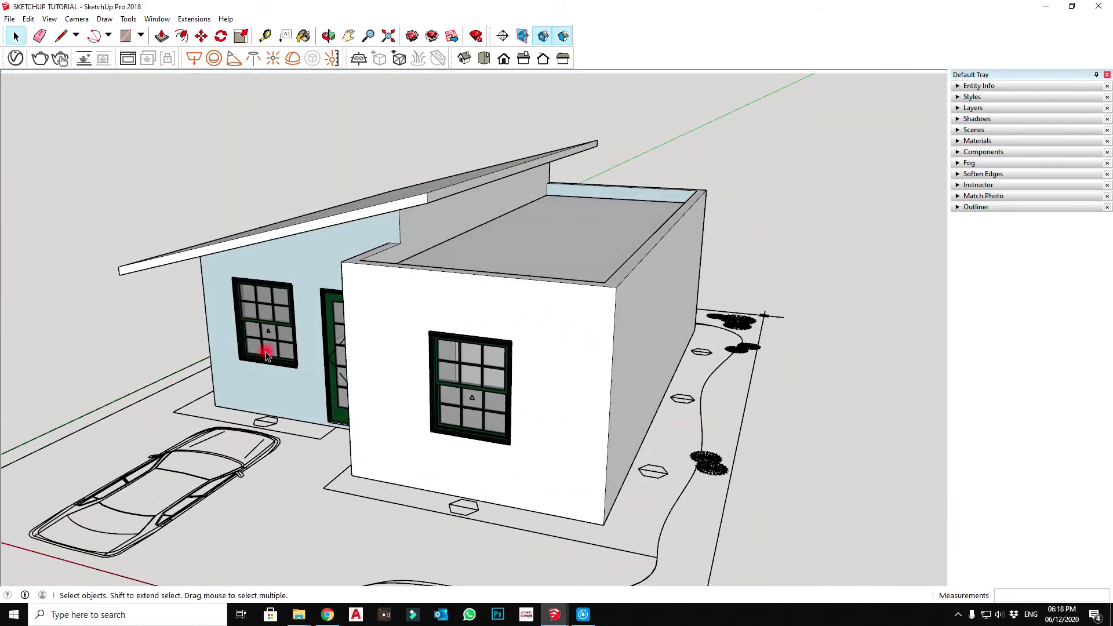
pyautogui.moveTo(372, 298)
pyautogui.mouseDown(button='middle')
pyautogui.moveTo(345, 318)
pyautogui.moveTo(327, 295)
pyautogui.mouseUp(button='middle')
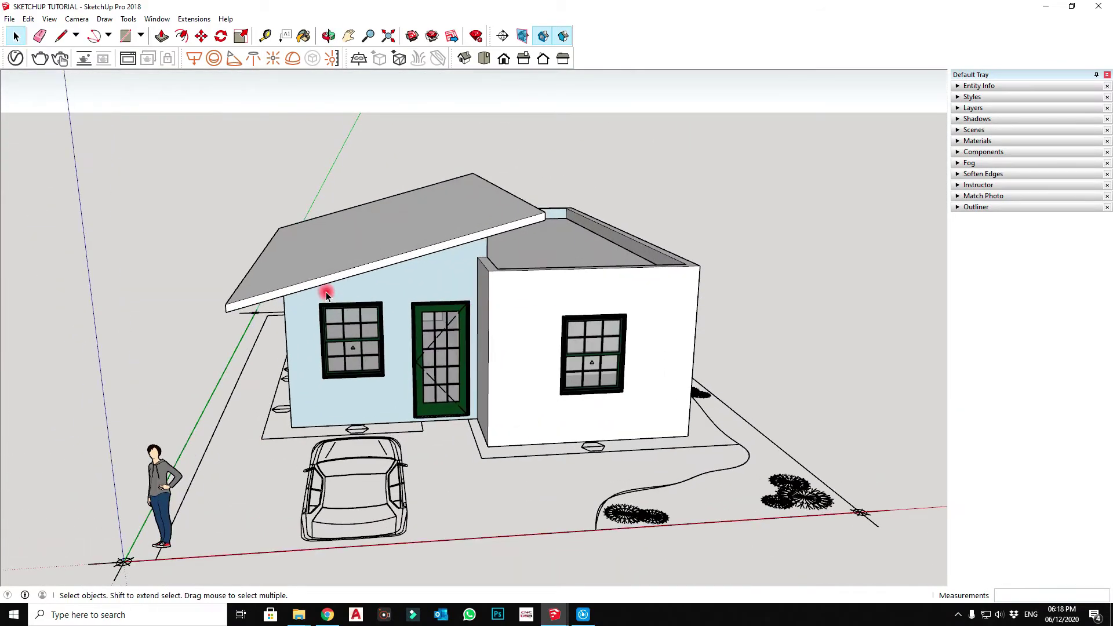
pyautogui.scroll(2, 229, 303)
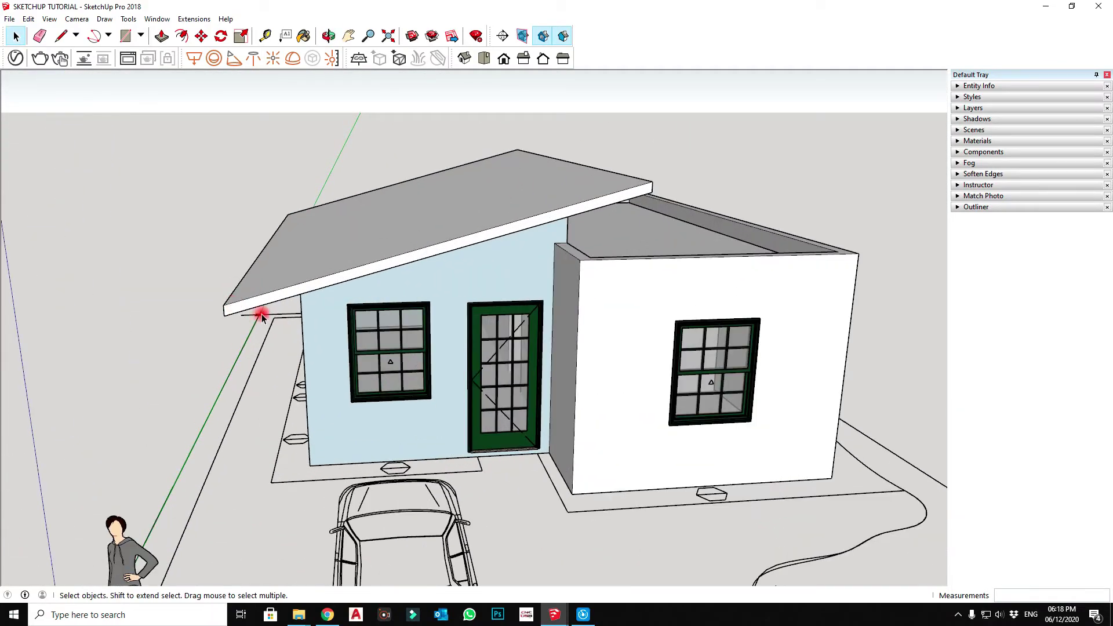
# Switch to Front view and zoom in on the left end of the sloped roof's eave
pyautogui.click(504, 59)
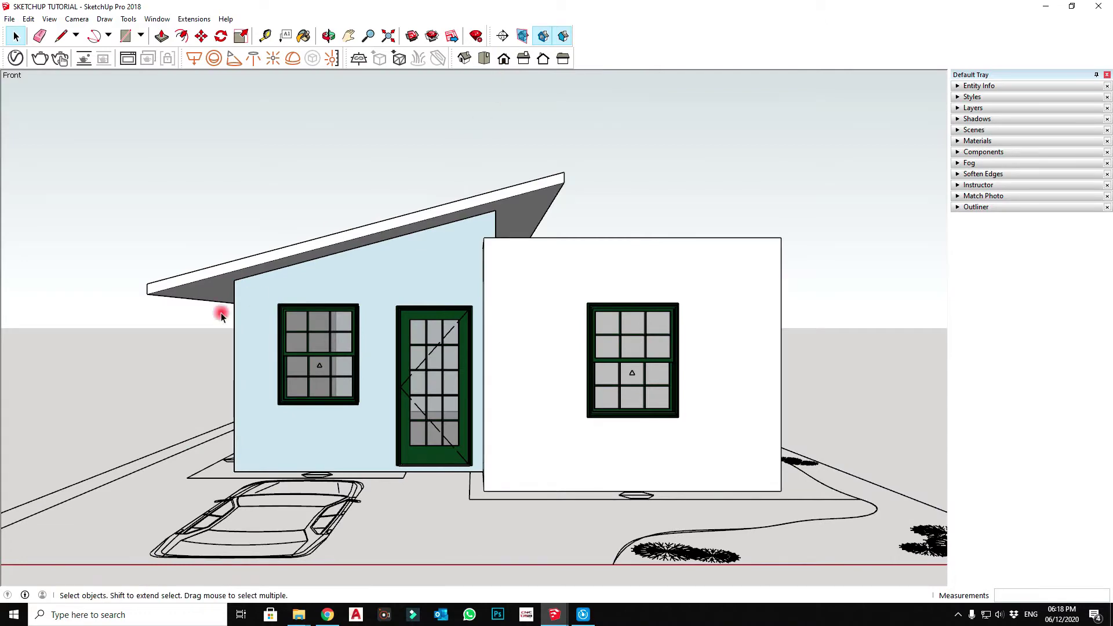
pyautogui.scroll(3, 116, 302)
pyautogui.scroll(3, 117, 310)
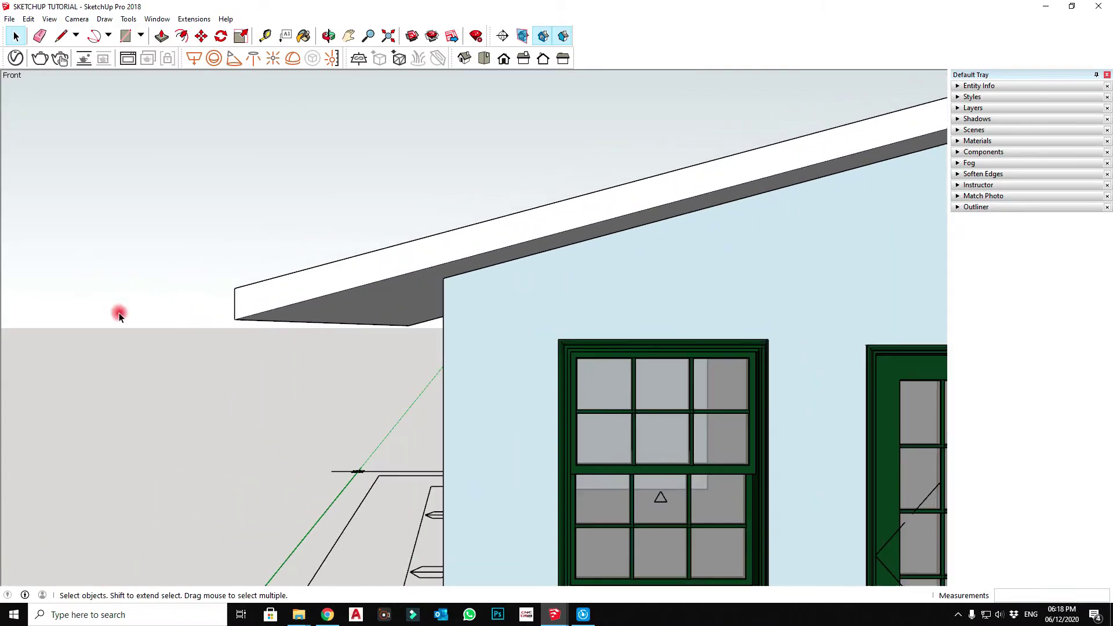
pyautogui.scroll(3, 119, 315)
pyautogui.moveTo(363, 285)
pyautogui.mouseDown(button='middle')
pyautogui.moveTo(534, 303)
pyautogui.moveTo(267, 255)
pyautogui.moveTo(296, 246)
pyautogui.mouseUp(button='middle')
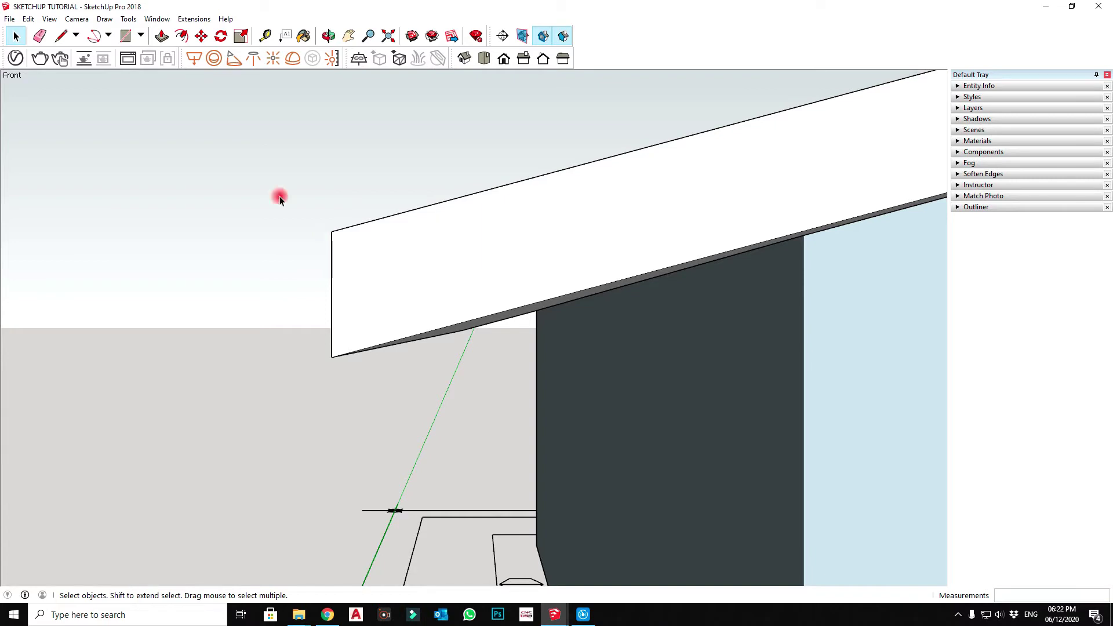
# Draw a closed stepped gutter profile from the eave corner, with 25mm rises and 15mm steps
pyautogui.press('l')
pyautogui.click(331, 232)
pyautogui.write('75')
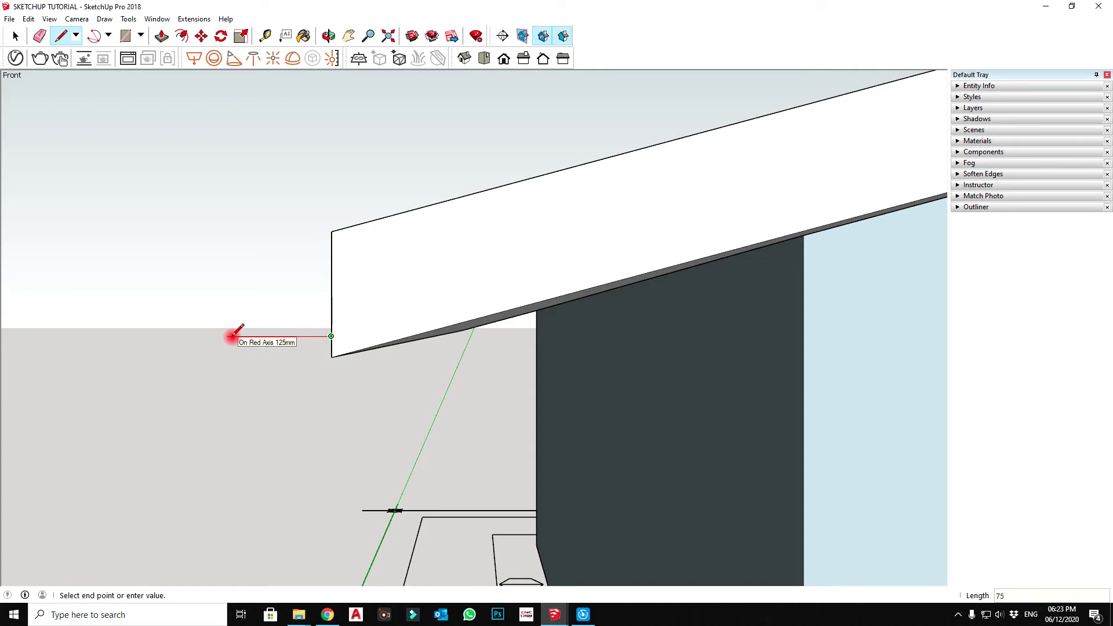
pyautogui.write('25')
pyautogui.press('Return')
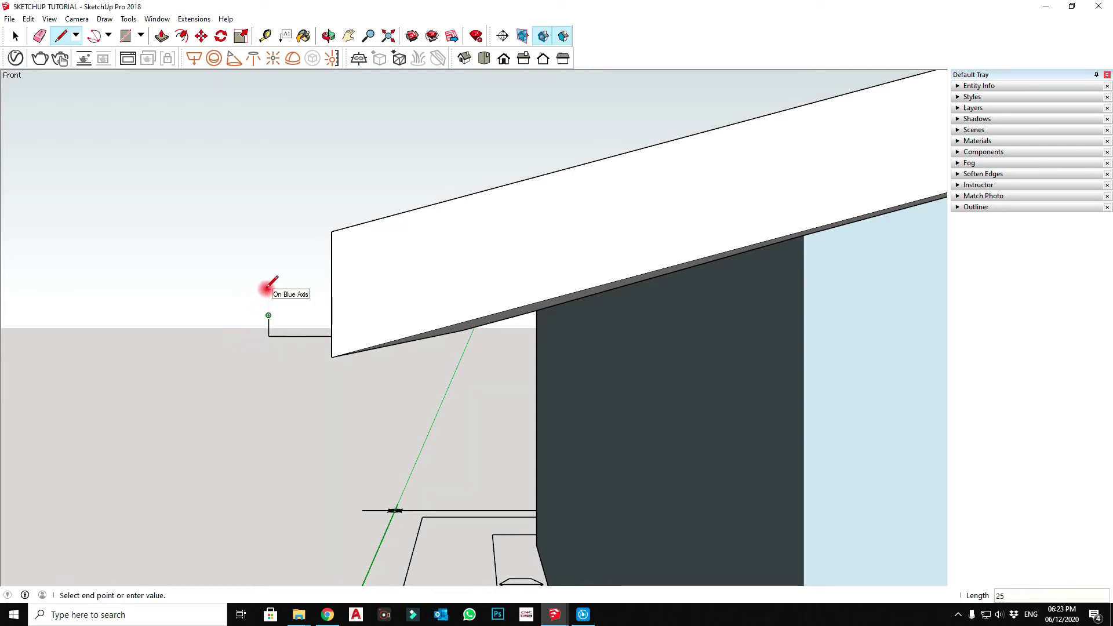
pyautogui.press('Return')
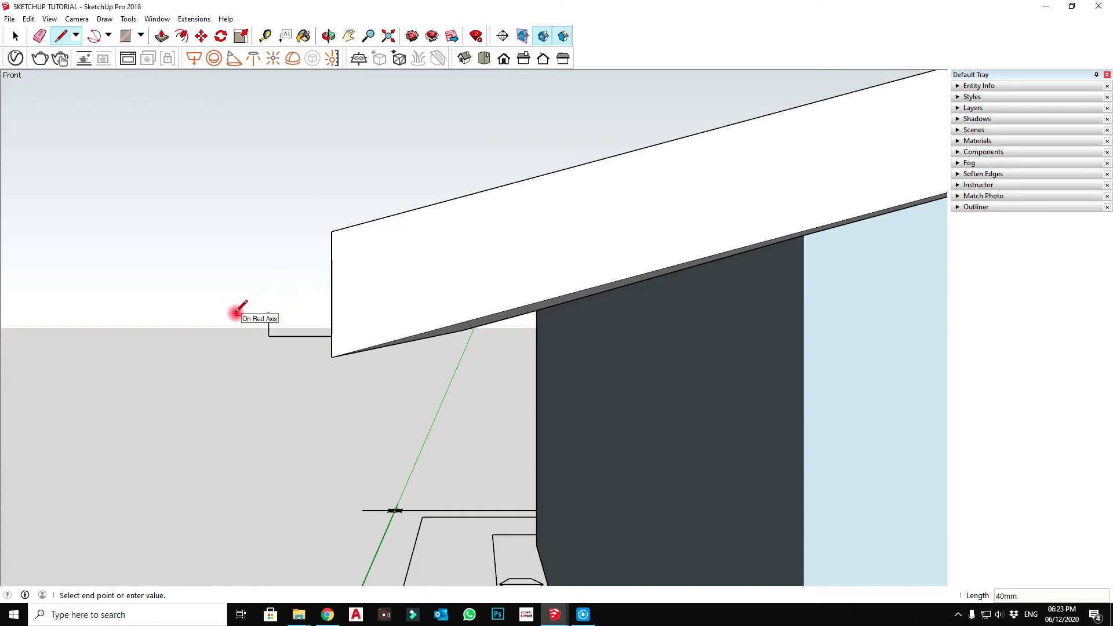
pyautogui.write('15')
pyautogui.press('Return')
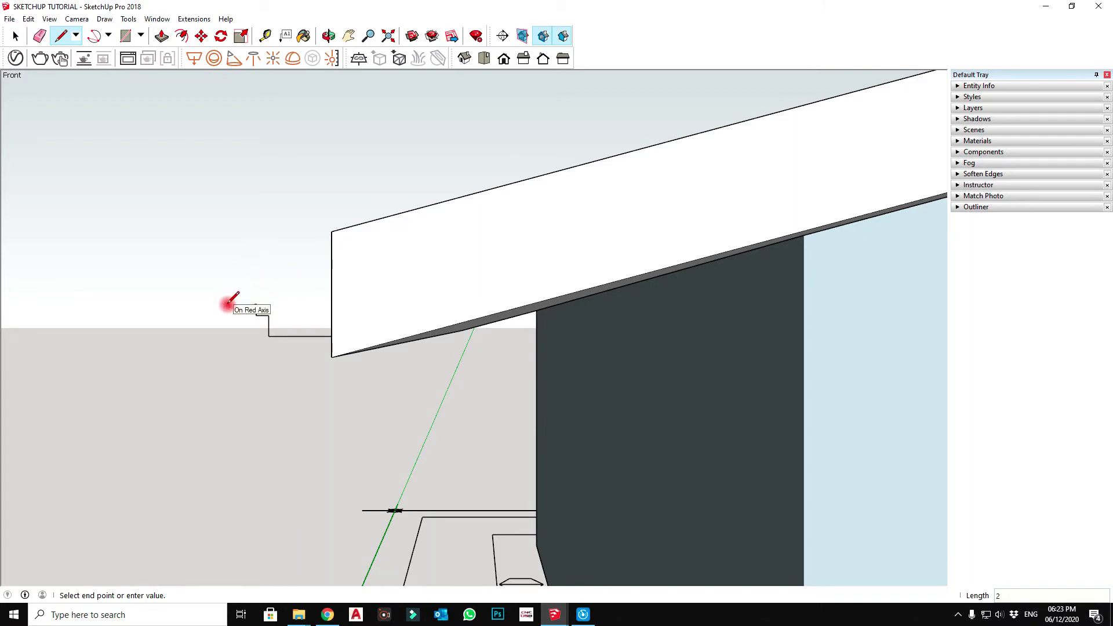
pyautogui.press('Return')
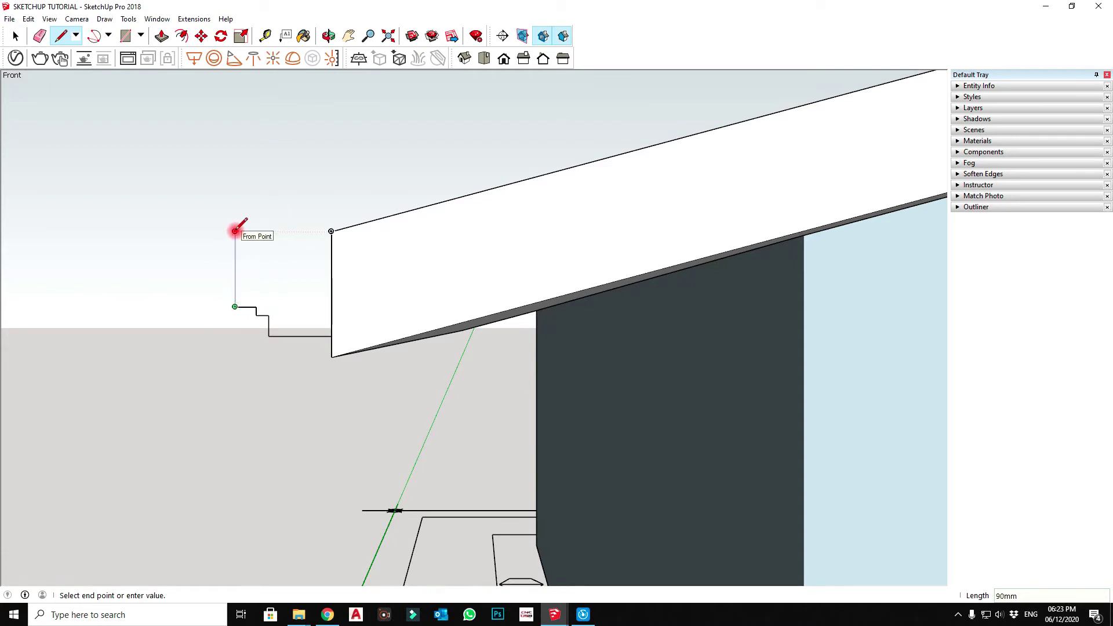
pyautogui.click(235, 231)
pyautogui.click(331, 231)
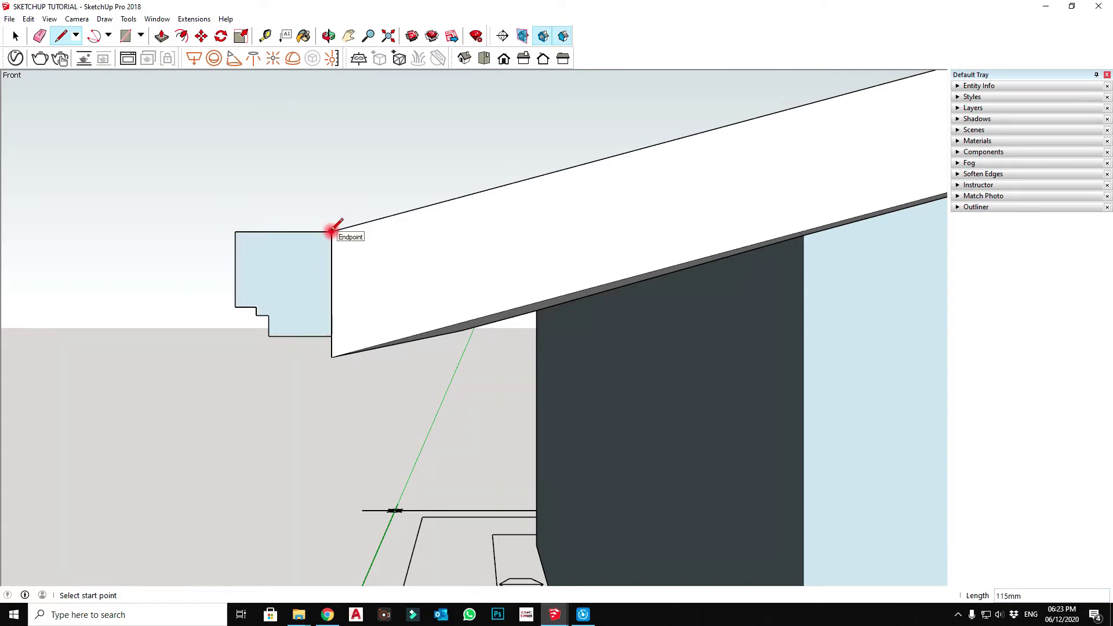
pyautogui.press('space')
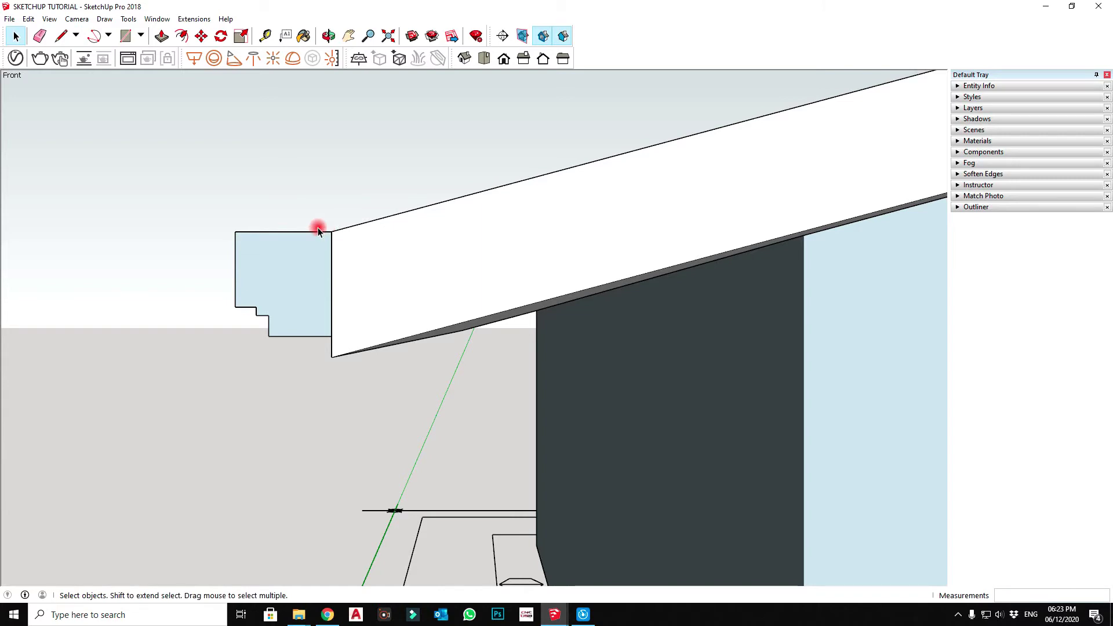
# Offset the stepped gutter profile's edge about 4mm inward, then select the new inner face
pyautogui.click(183, 41)
pyautogui.click(286, 280)
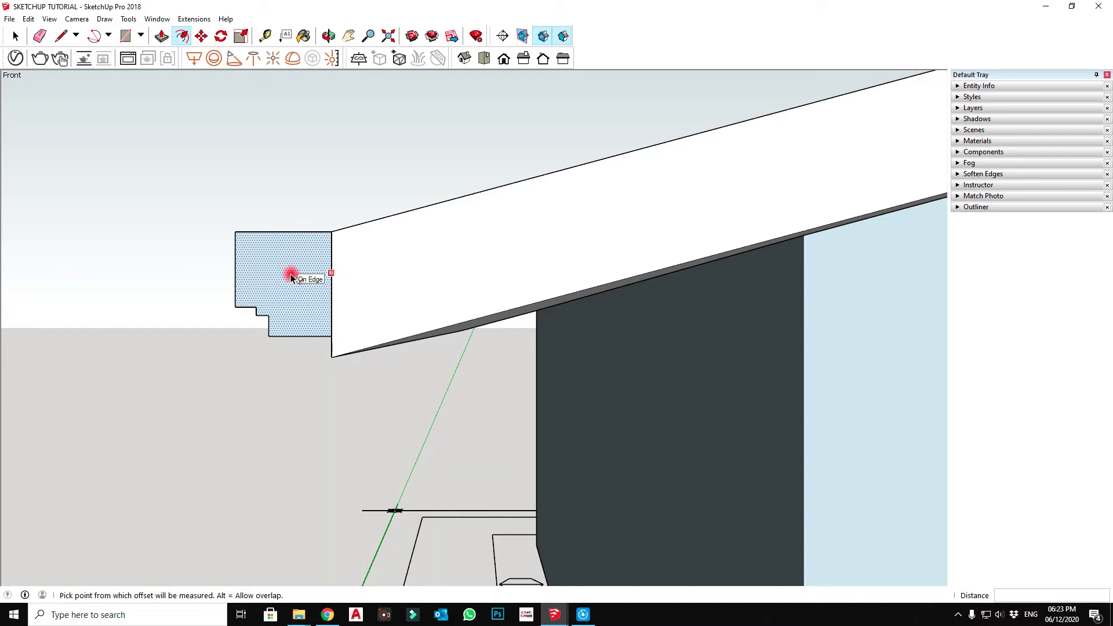
pyautogui.click(284, 275)
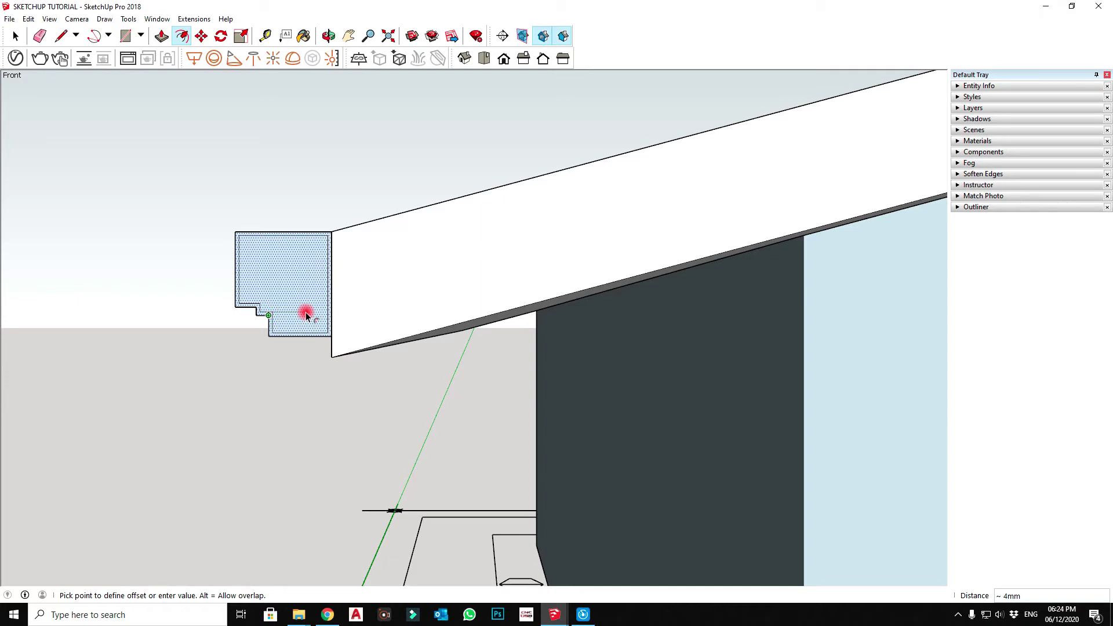
pyautogui.click(306, 313)
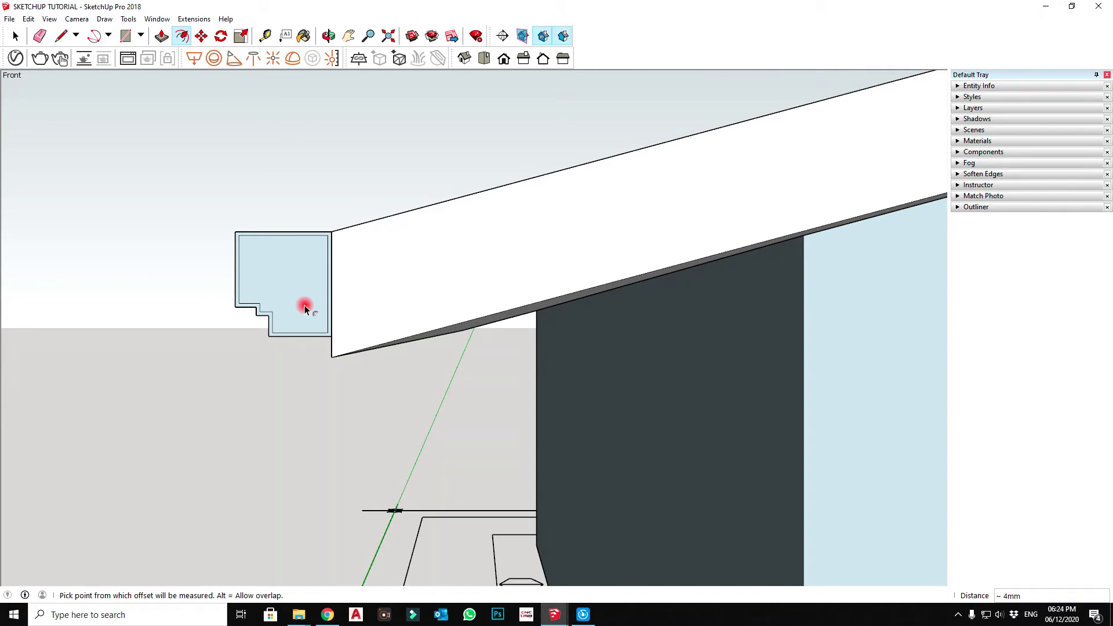
pyautogui.press('space')
pyautogui.click(293, 301)
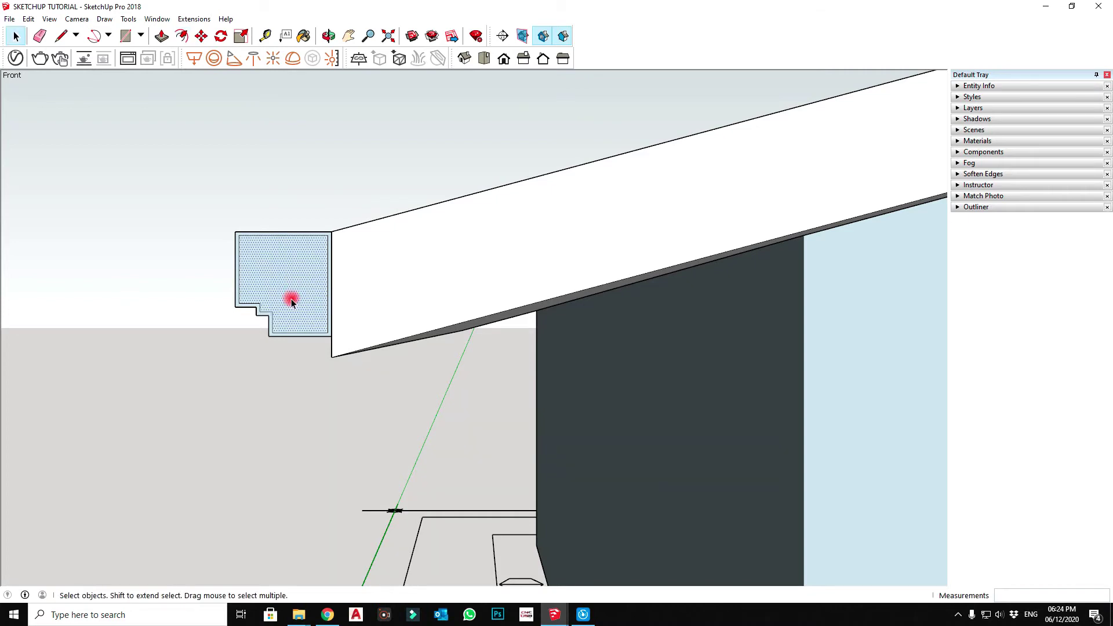
# Delete the profile's inner face, leaving a thin stepped outline ring
pyautogui.press('Delete')
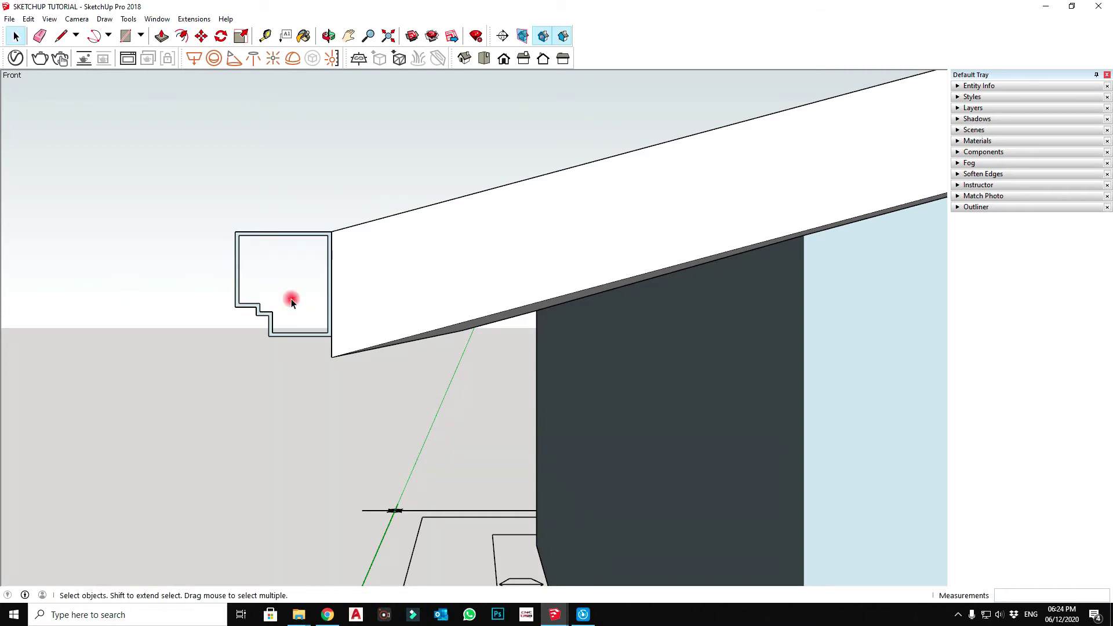
pyautogui.moveTo(225, 267); pyautogui.dragTo(314, 277, button='middle')
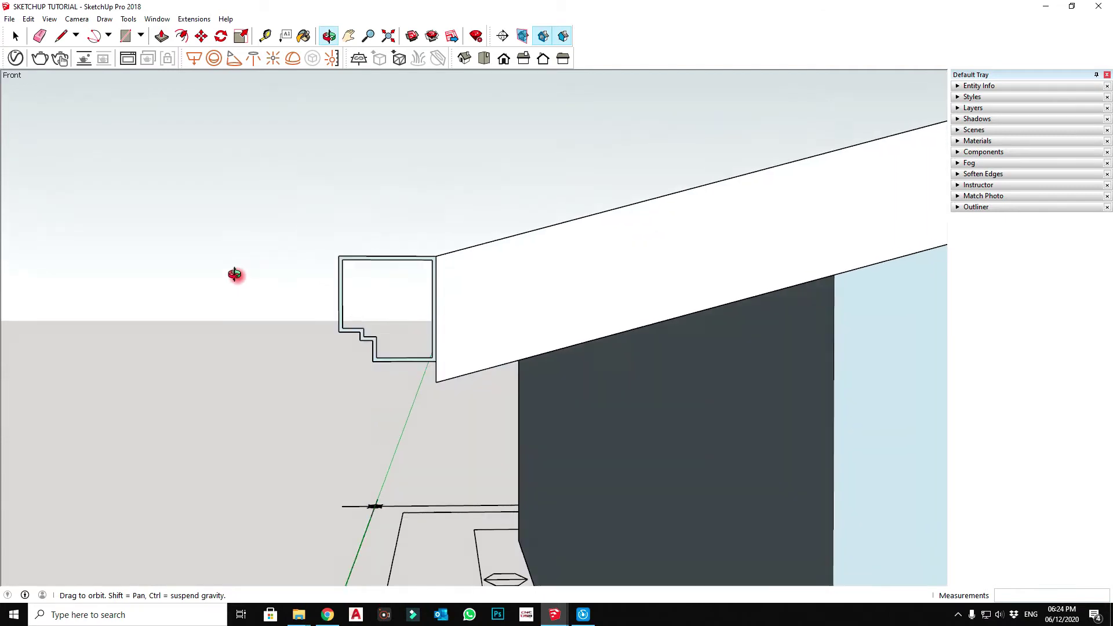
pyautogui.scroll(3, 382, 264)
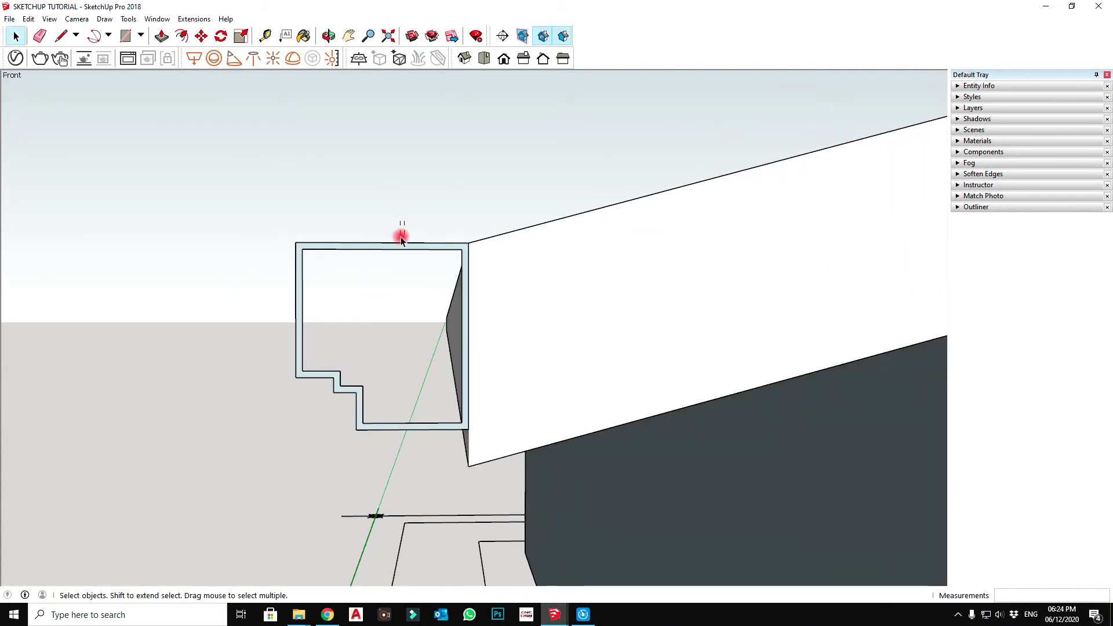
pyautogui.click(380, 245)
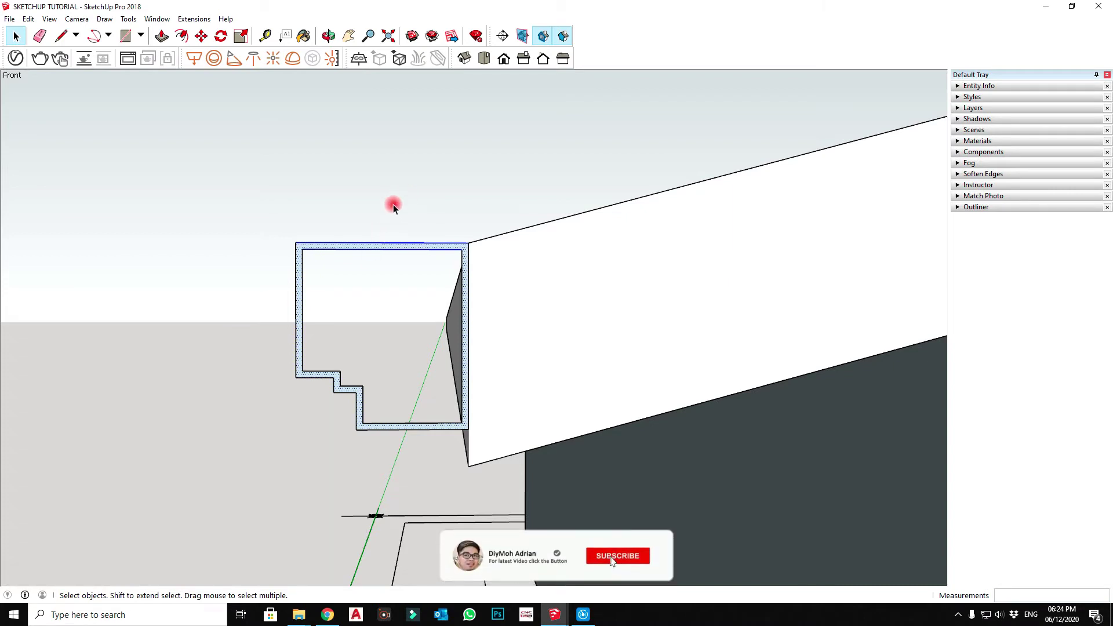
pyautogui.click(350, 227)
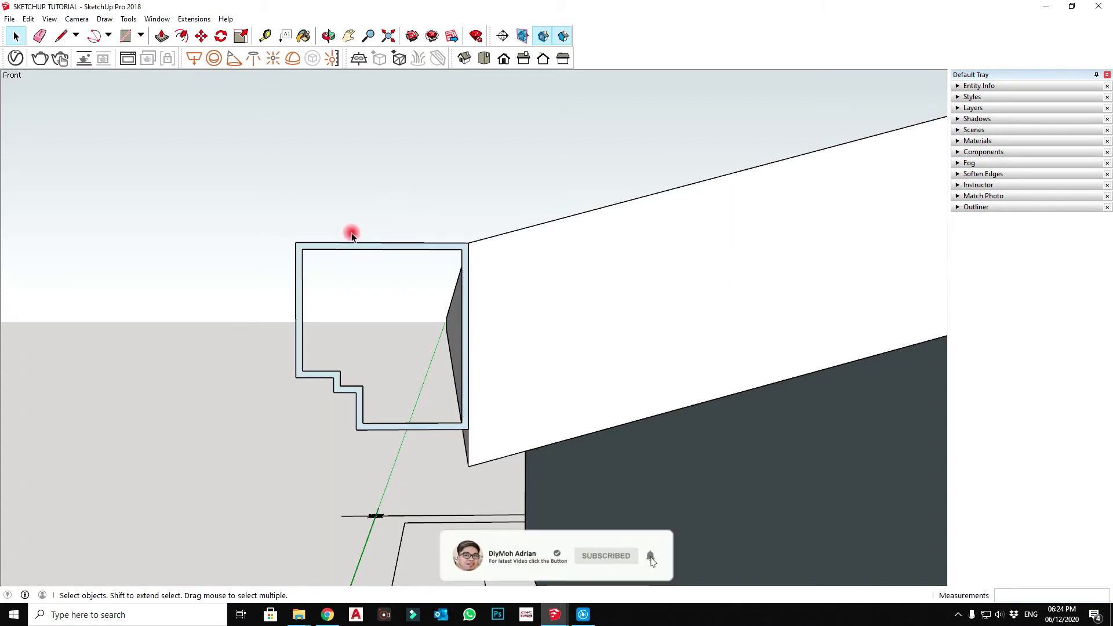
# Remove the thin top strip of the profile frame to open the channel
pyautogui.press('l')
pyautogui.click(302, 249)
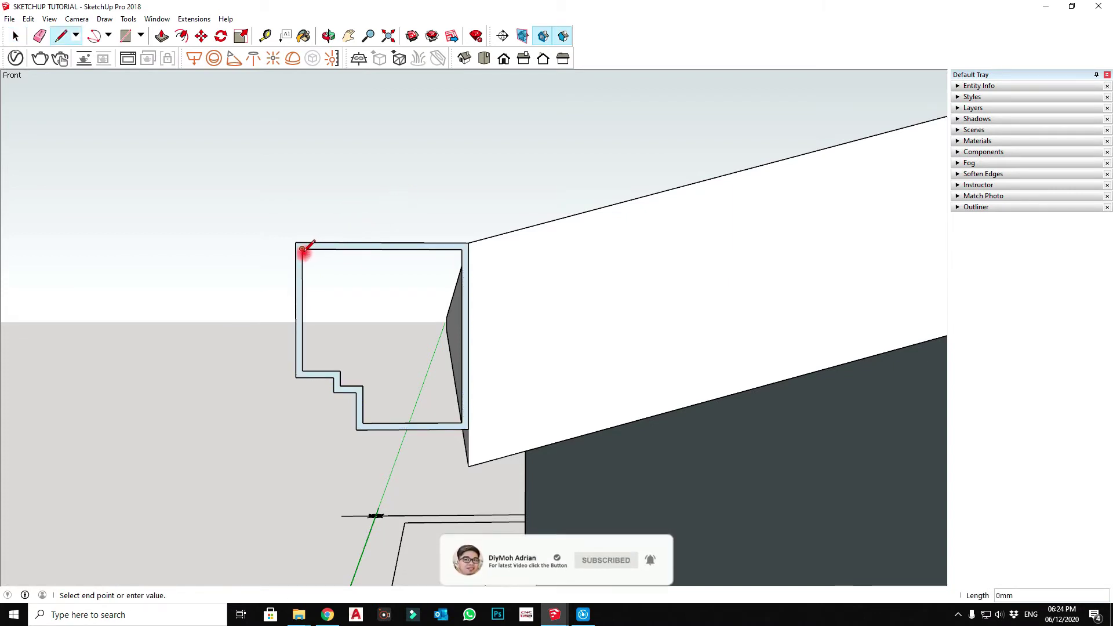
pyautogui.press('Escape')
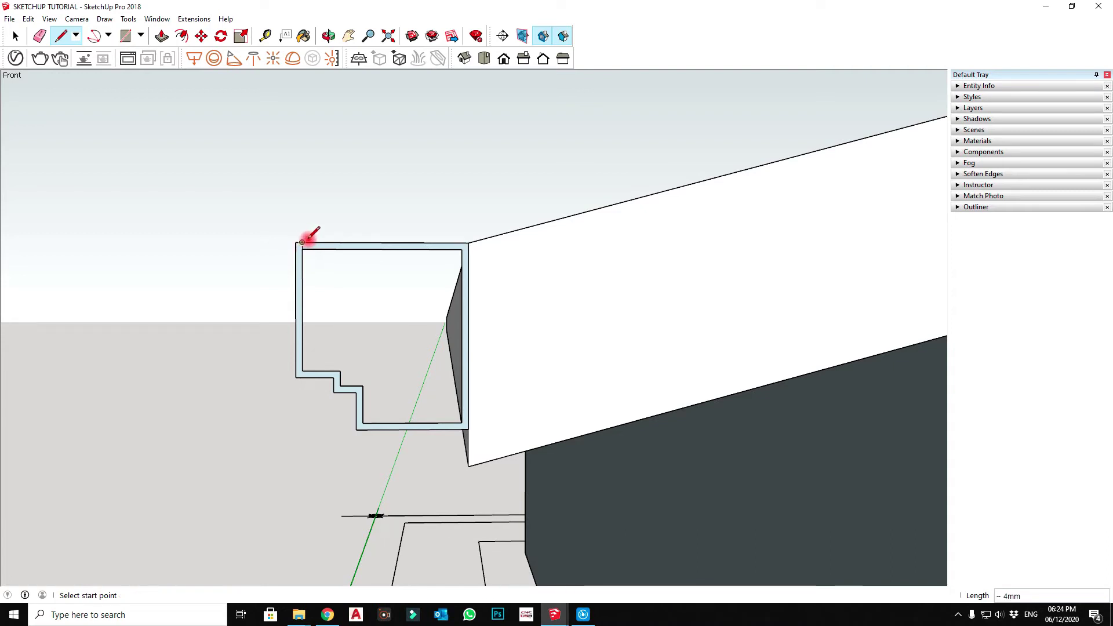
pyautogui.click(461, 250)
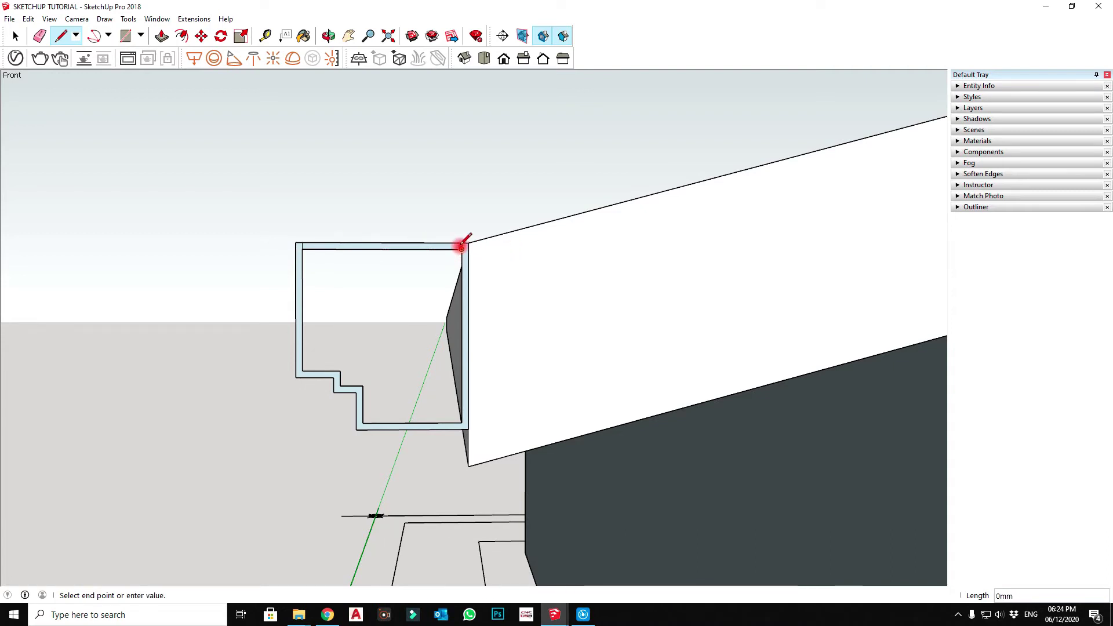
pyautogui.press('Escape')
pyautogui.press('space')
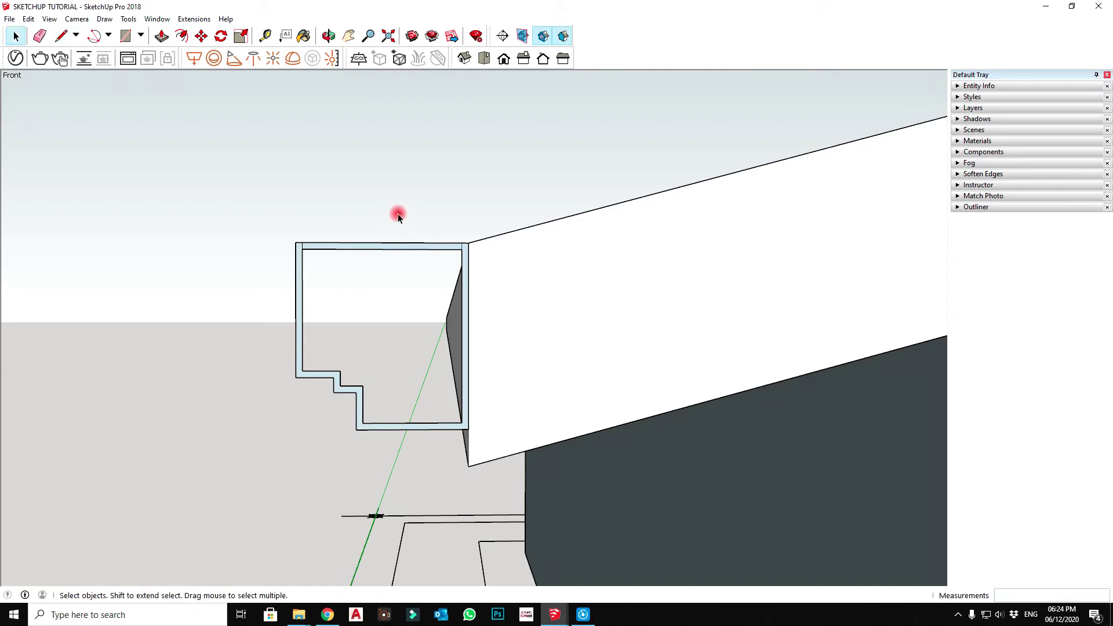
pyautogui.moveTo(398, 212); pyautogui.dragTo(381, 274)
pyautogui.press('Delete')
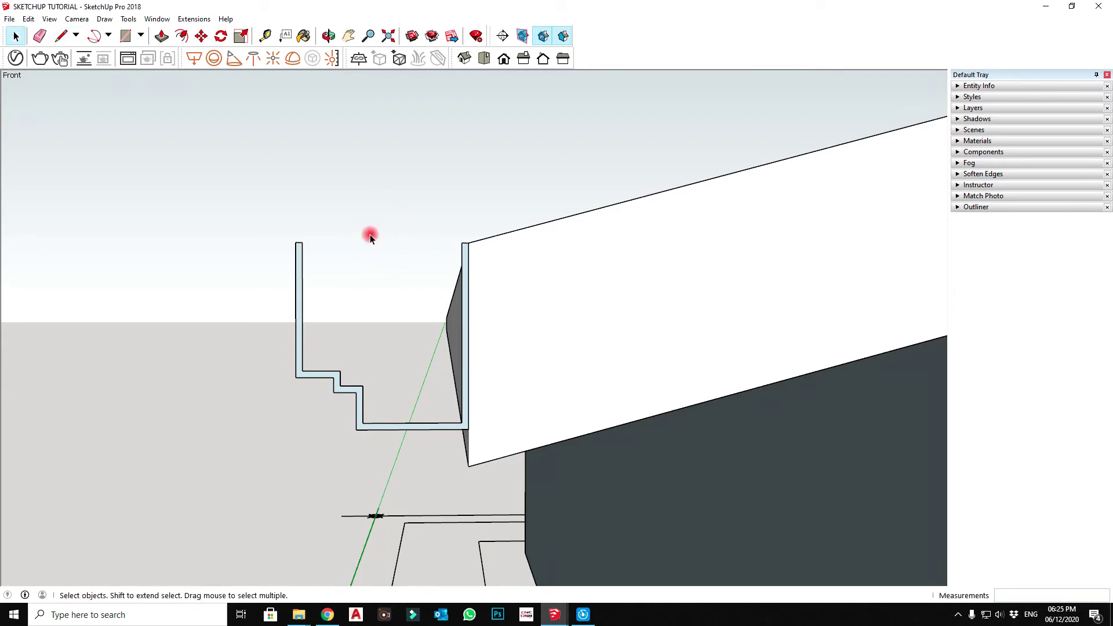
# Make the open stepped gutter profile into a group
pyautogui.moveTo(216, 182); pyautogui.dragTo(508, 473)
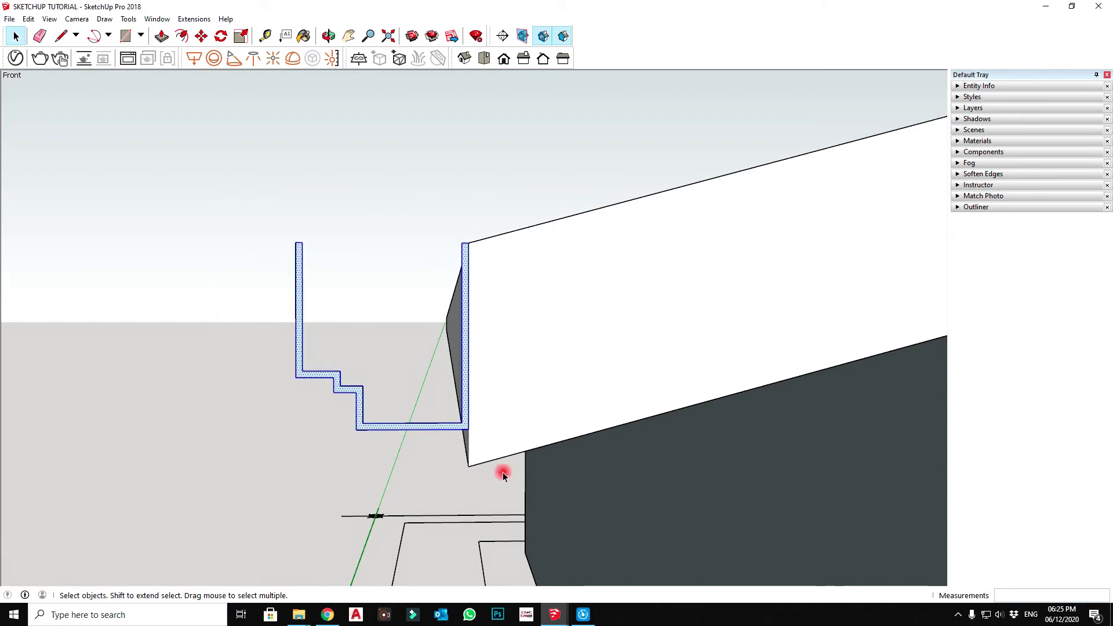
pyautogui.rightClick(390, 426)
pyautogui.click(439, 334)
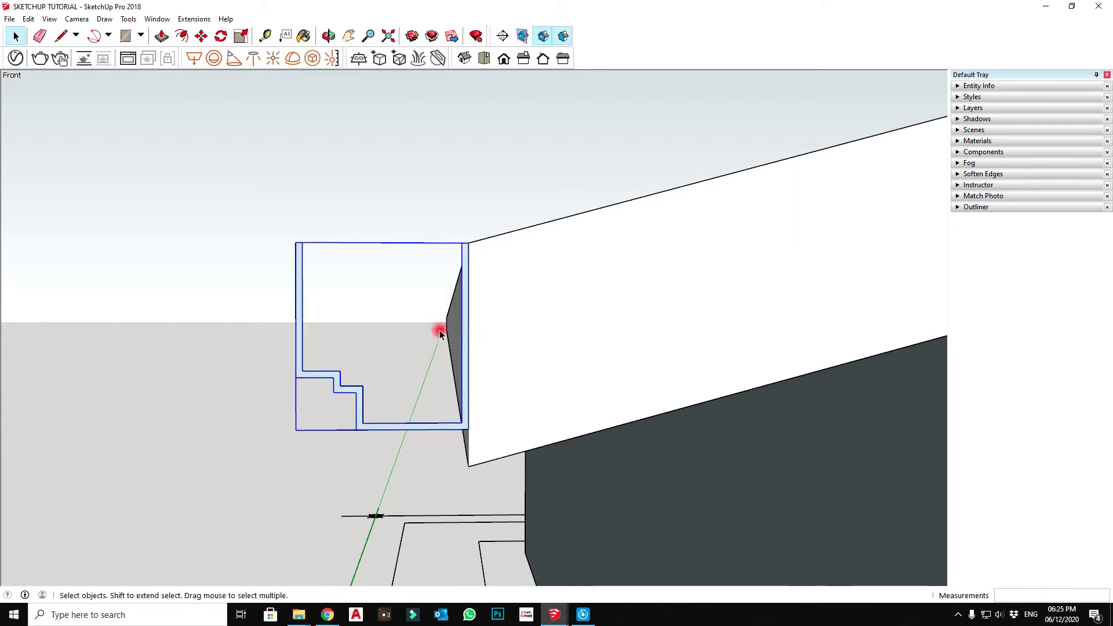
# Move the gutter profile group by its corner along the eave toward the midpoint
pyautogui.moveTo(461, 325)
pyautogui.mouseDown(button='middle')
pyautogui.moveTo(368, 303)
pyautogui.moveTo(455, 361)
pyautogui.moveTo(413, 319)
pyautogui.mouseUp(button='middle')
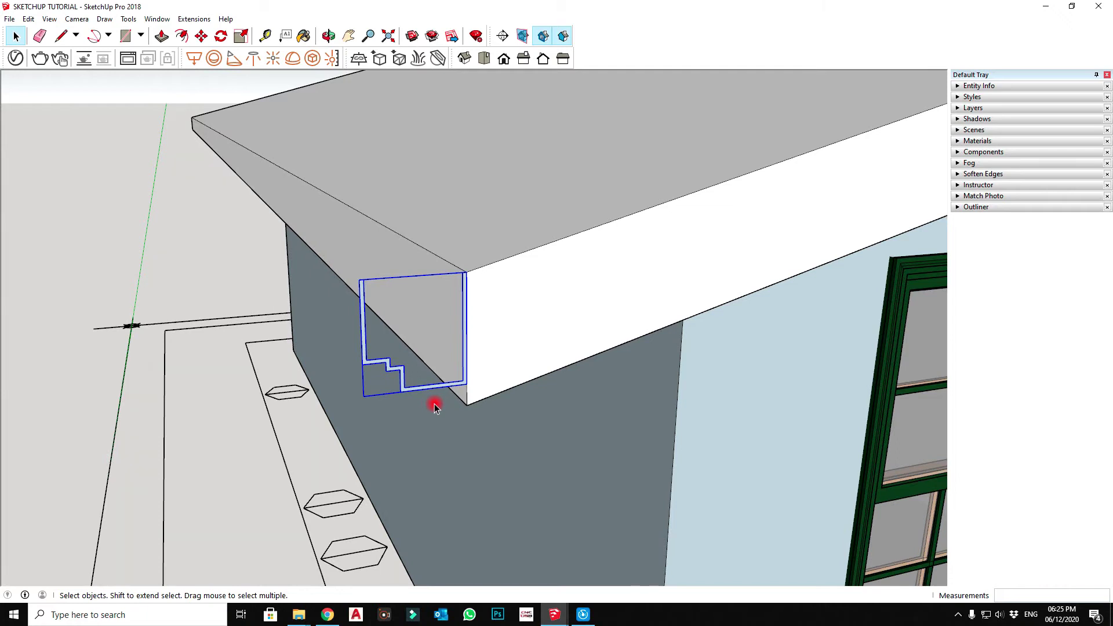
pyautogui.press('m')
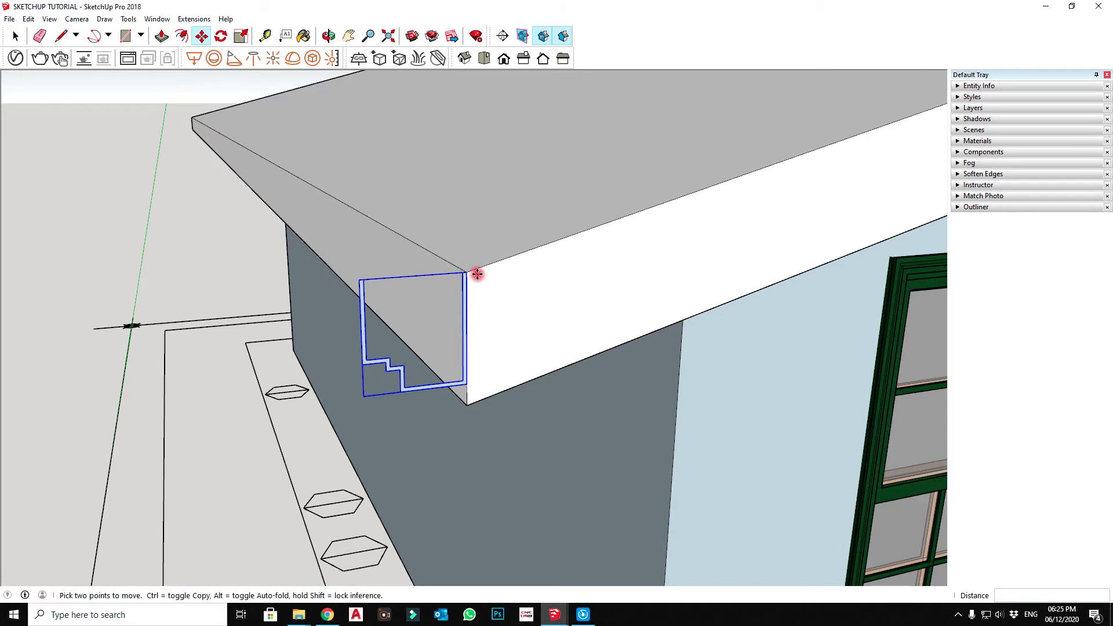
pyautogui.click(469, 274)
pyautogui.scroll(-3, 469, 273)
pyautogui.scroll(-1, 614, 397)
pyautogui.moveTo(745, 402)
pyautogui.mouseDown(button='middle')
pyautogui.moveTo(470, 371)
pyautogui.moveTo(482, 284)
pyautogui.mouseUp(button='middle')
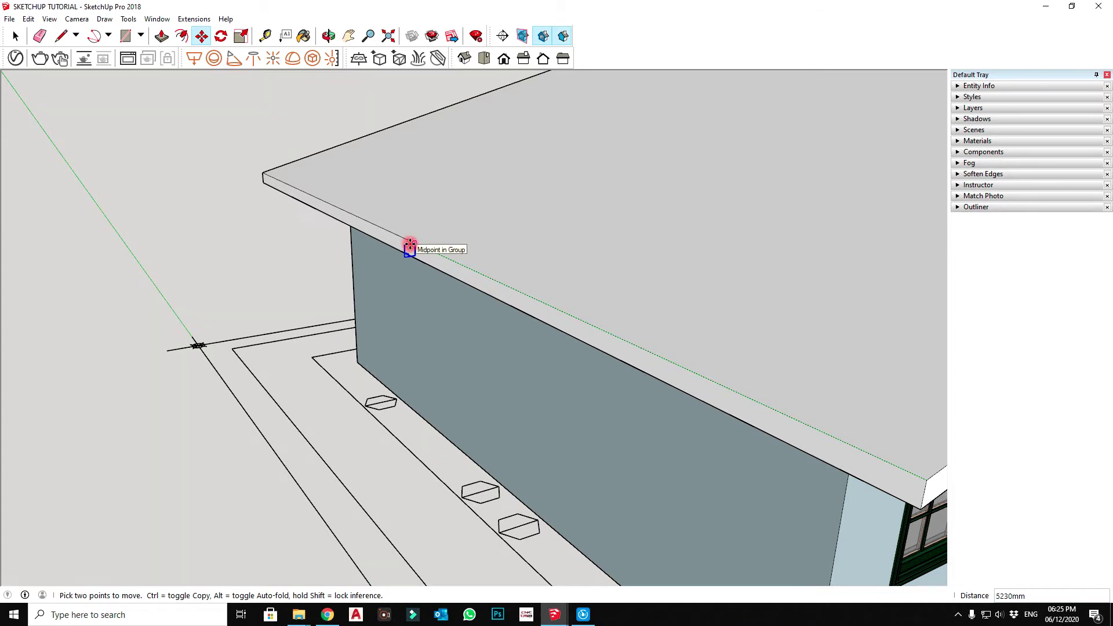
# Drop the gutter profile at the eave's midpoint and view it from the side
pyautogui.click(410, 245)
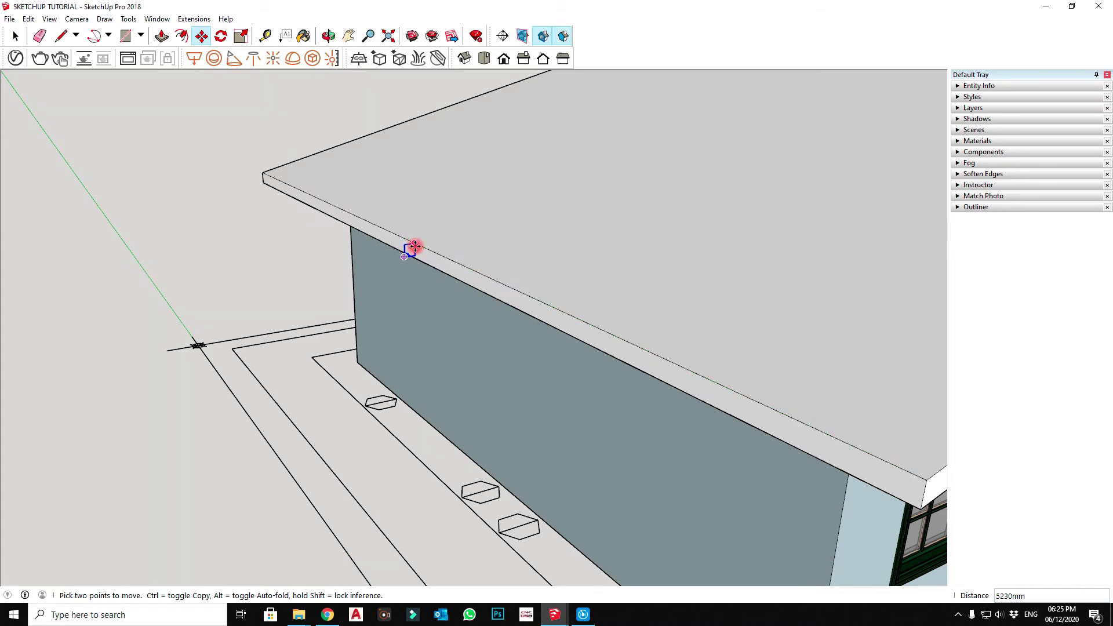
pyautogui.press('space')
pyautogui.scroll(2, 412, 248)
pyautogui.scroll(2, 410, 249)
pyautogui.scroll(2, 414, 248)
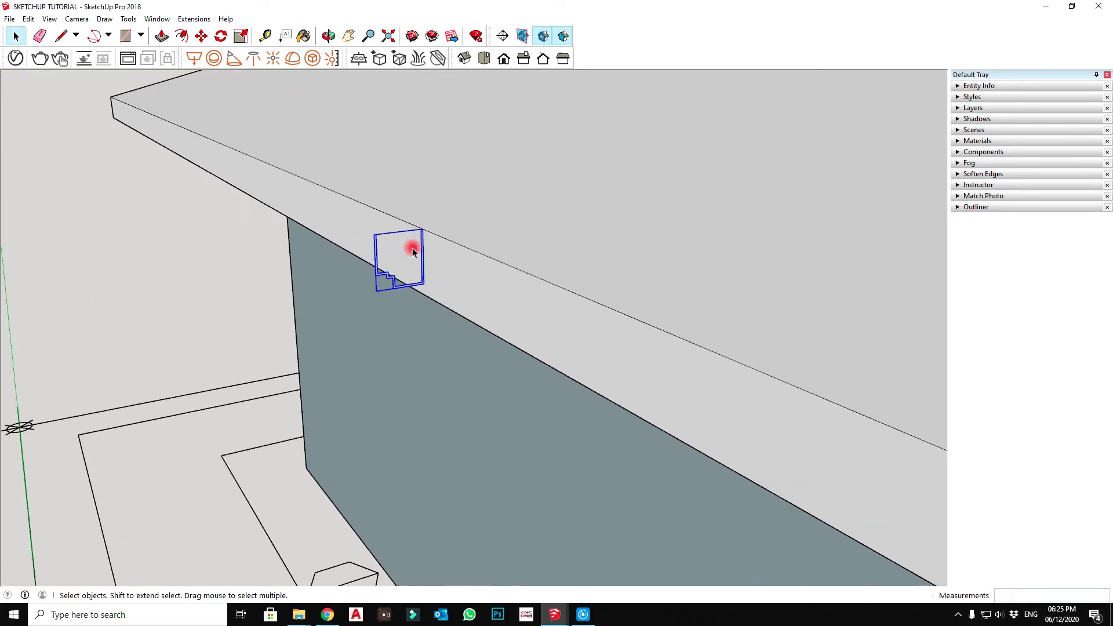
pyautogui.moveTo(415, 248)
pyautogui.mouseDown(button='middle')
pyautogui.moveTo(373, 248)
pyautogui.moveTo(329, 210)
pyautogui.mouseUp(button='middle')
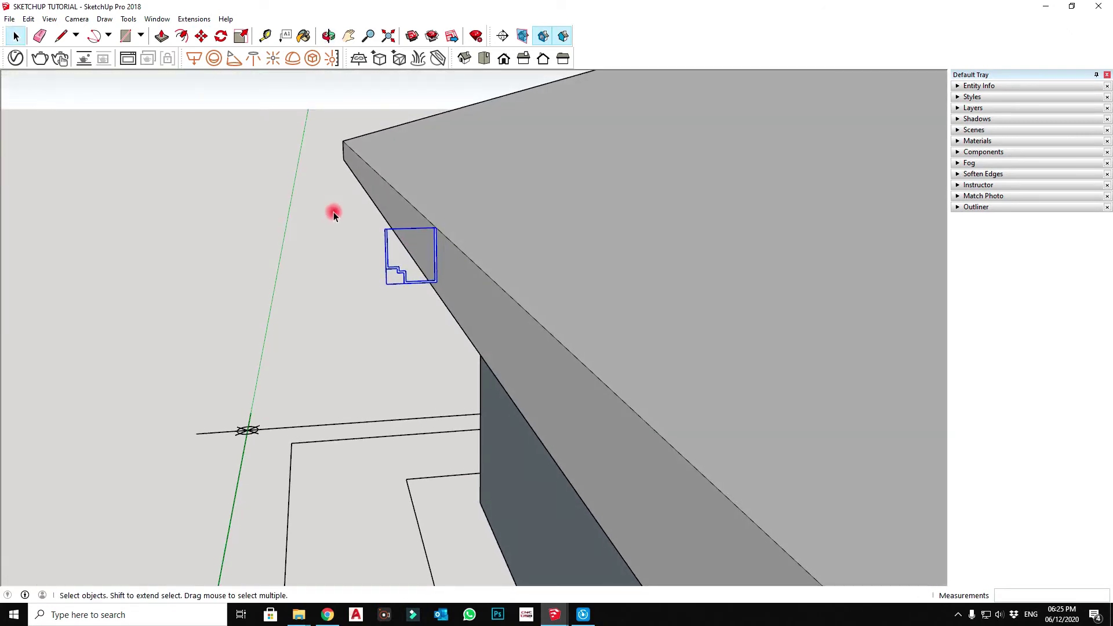
# Shift the gutter profile 20 mm along the red axis
pyautogui.press('m')
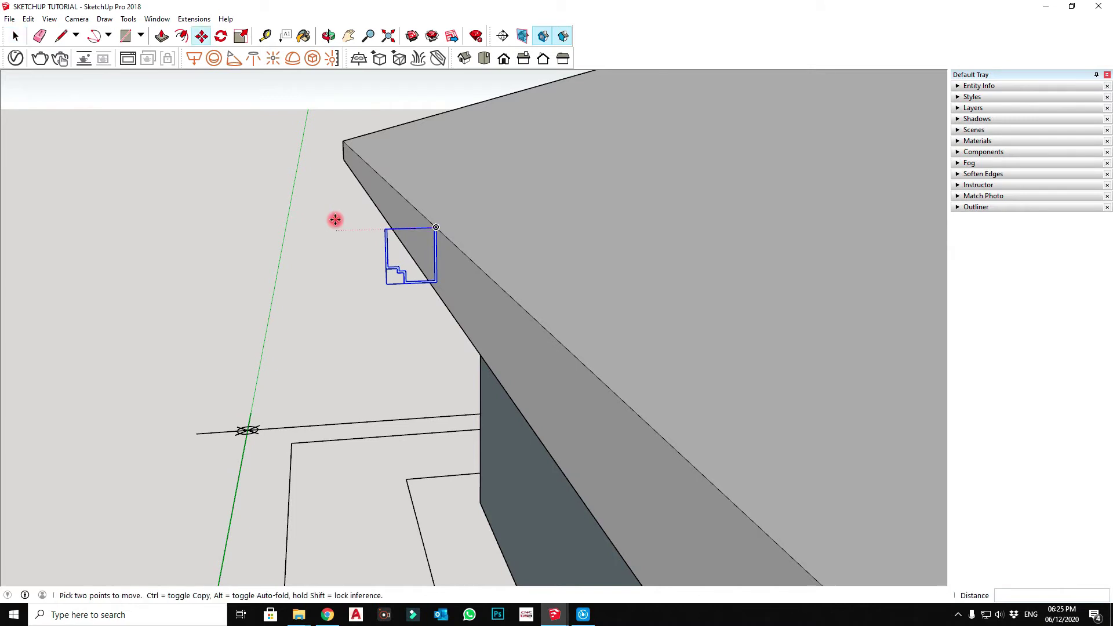
pyautogui.click(385, 259)
pyautogui.write('20')
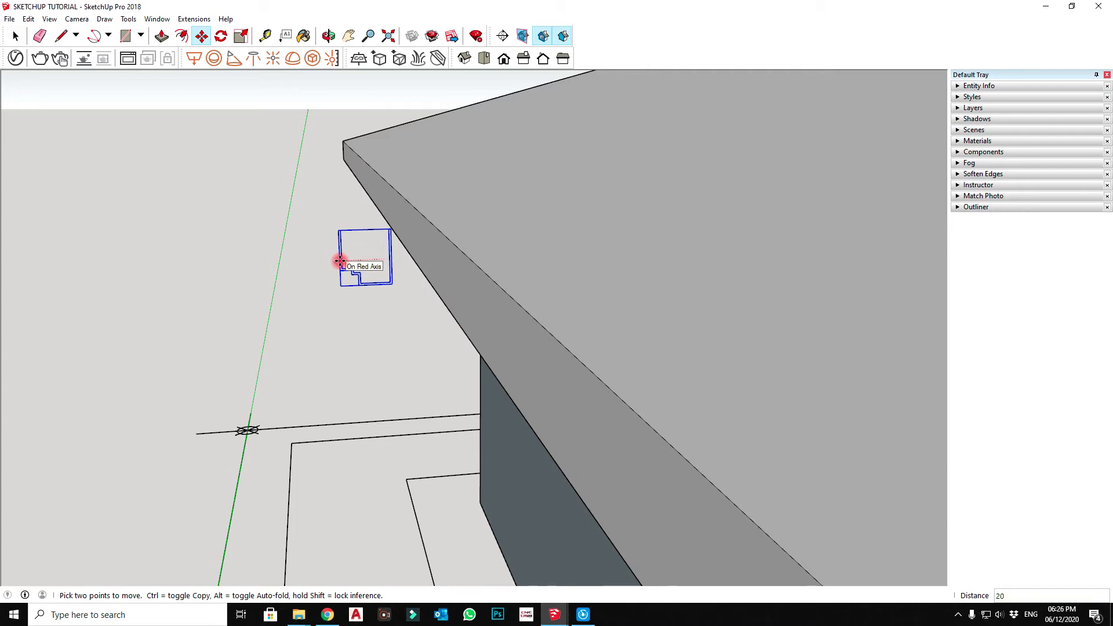
pyautogui.press('Return')
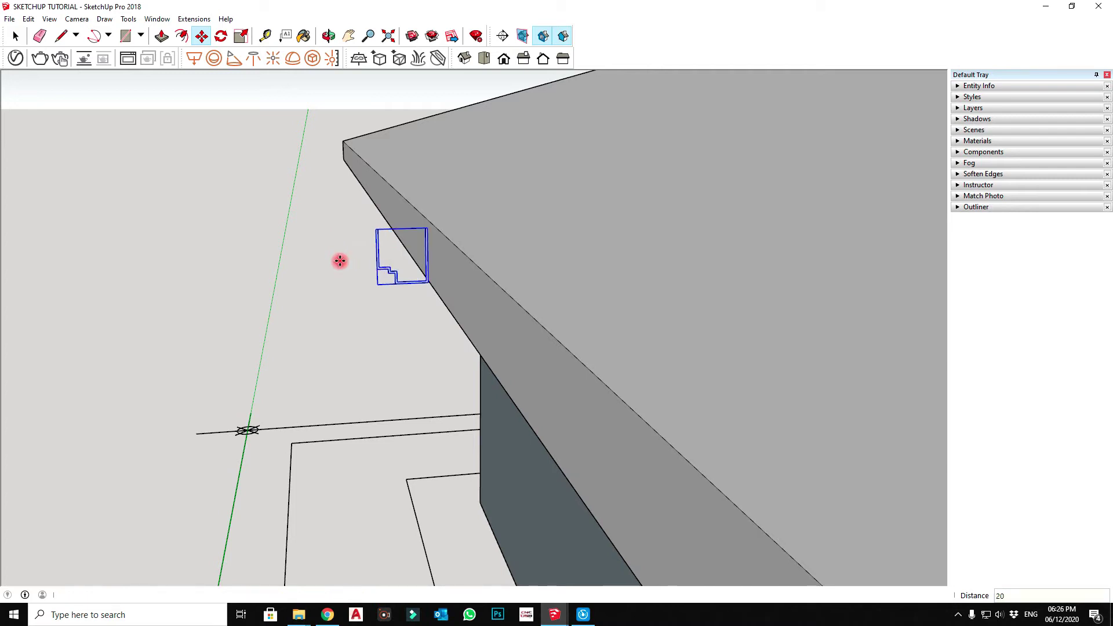
pyautogui.press('space')
pyautogui.scroll(-1, 341, 263)
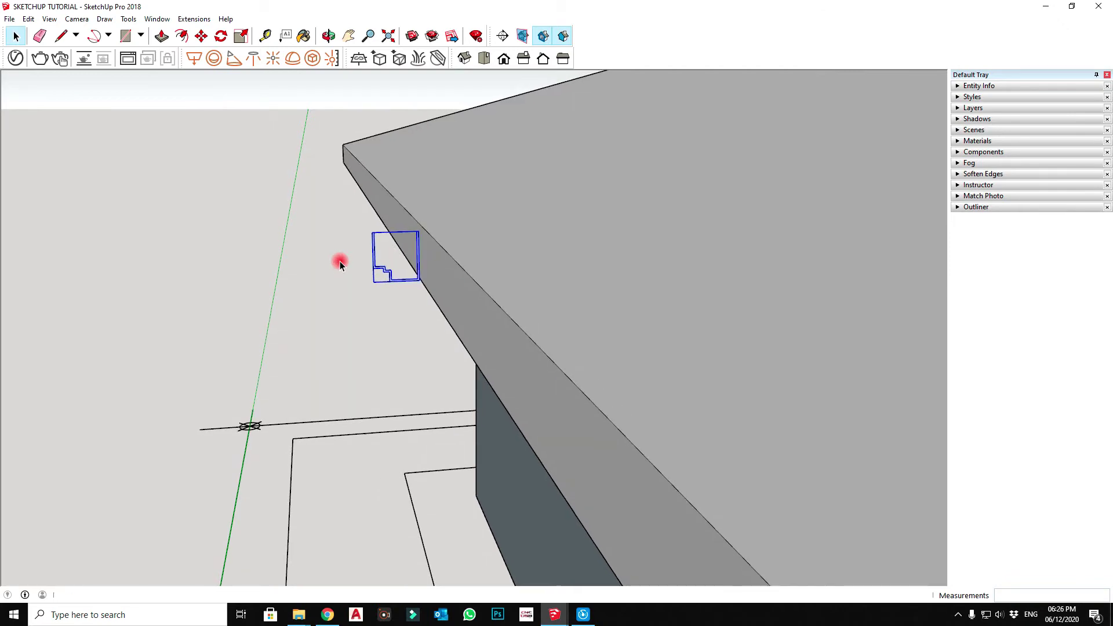
pyautogui.moveTo(340, 262)
pyautogui.mouseDown(button='middle')
pyautogui.moveTo(432, 333)
pyautogui.moveTo(311, 303)
pyautogui.mouseUp(button='middle')
pyautogui.scroll(-1, 367, 282)
# Zoom in on the gutter profile and open its group for editing
pyautogui.scroll(-2, 367, 282)
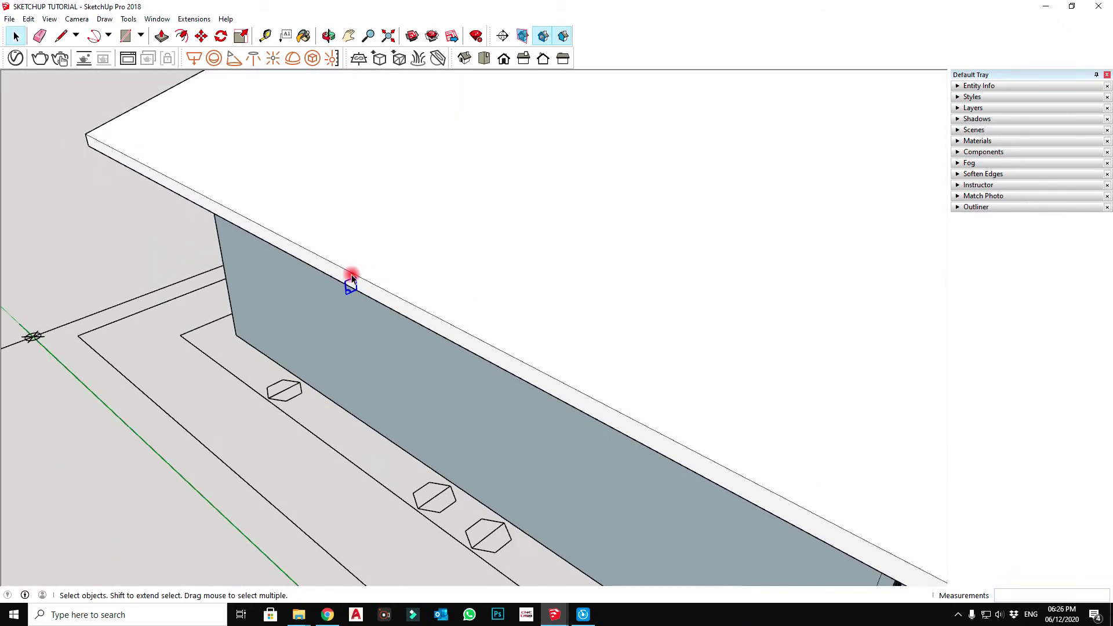
pyautogui.scroll(-3, 353, 282)
pyautogui.scroll(-1, 353, 282)
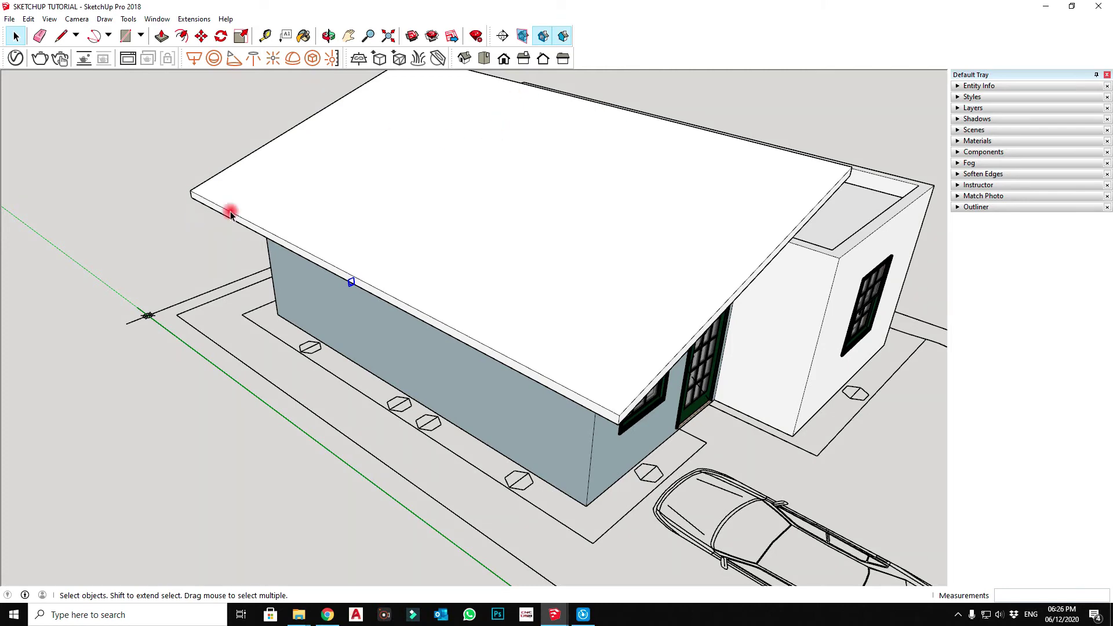
pyautogui.scroll(2, 390, 313)
pyautogui.scroll(2, 392, 313)
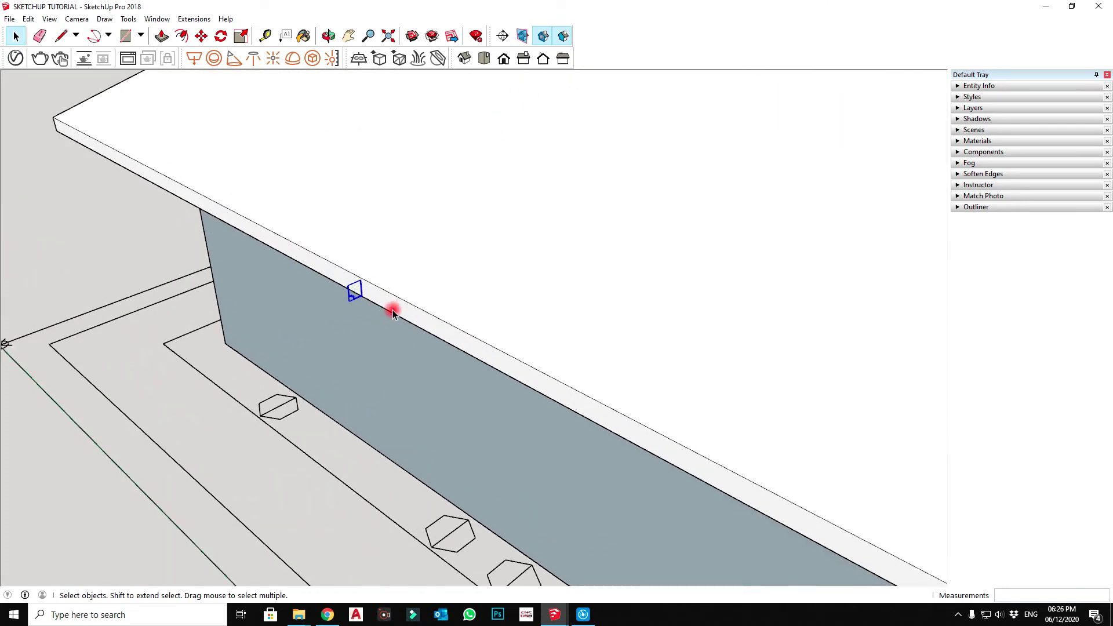
pyautogui.scroll(1, 356, 283)
pyautogui.scroll(3, 356, 281)
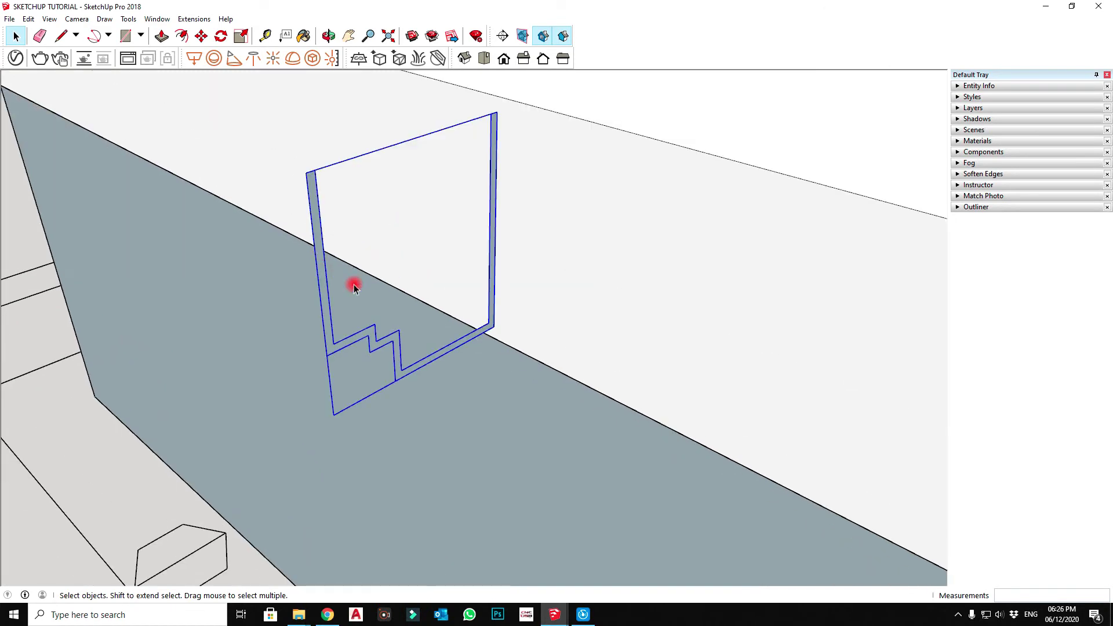
pyautogui.scroll(-1, 344, 347)
pyautogui.doubleClick(344, 347)
pyautogui.scroll(-1, 383, 301)
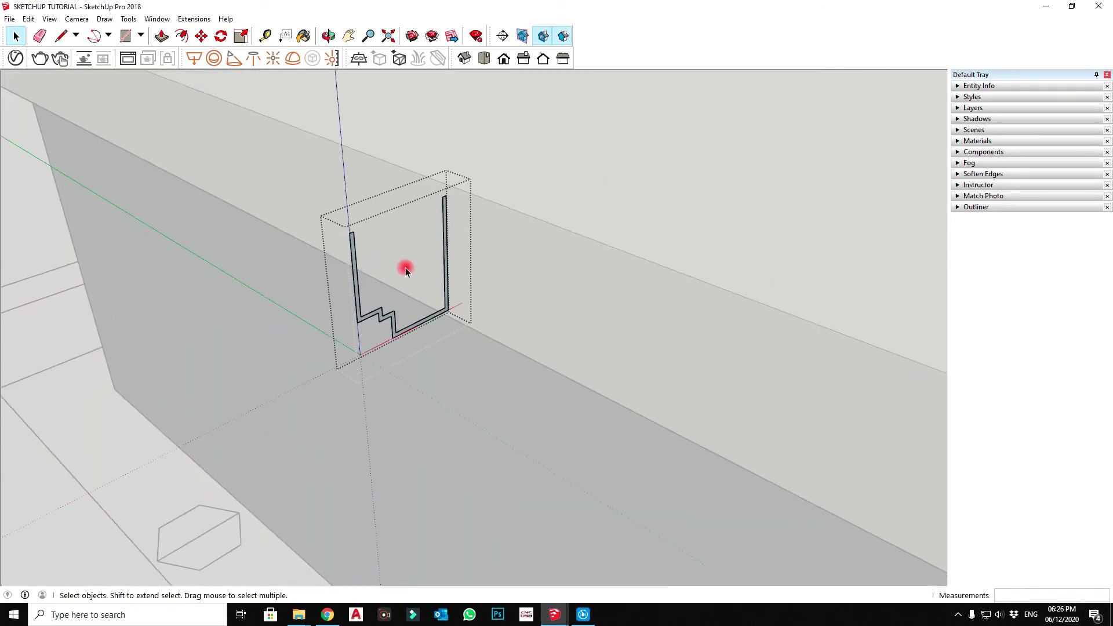
pyautogui.scroll(-1, 414, 255)
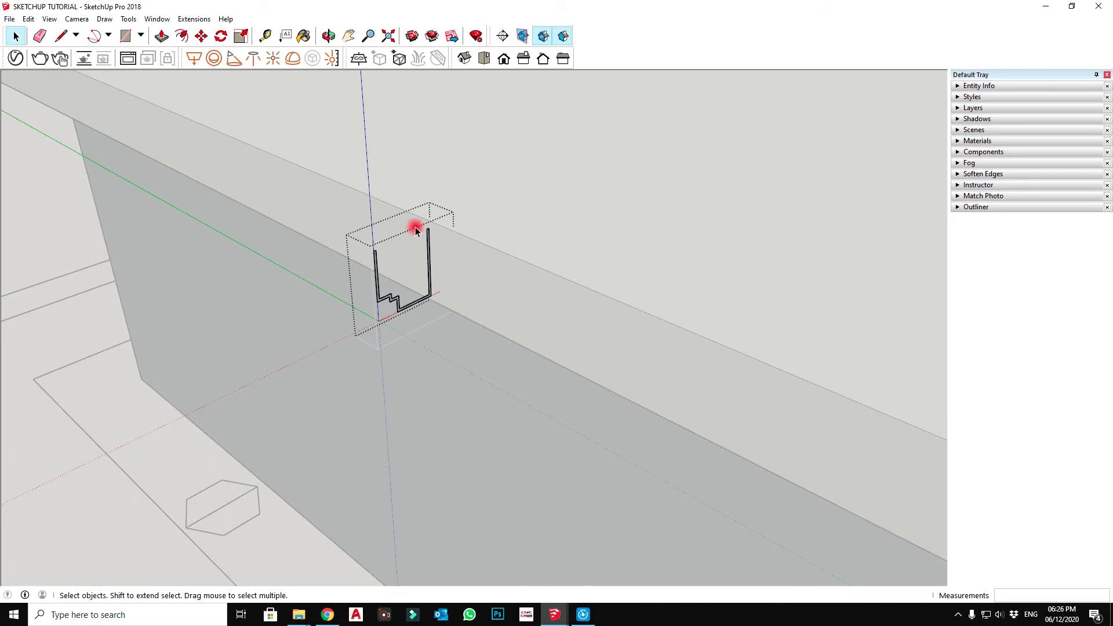
# Draw an edge from the profile's corner along the full length of the eave
pyautogui.press('l')
pyautogui.scroll(1, 427, 233)
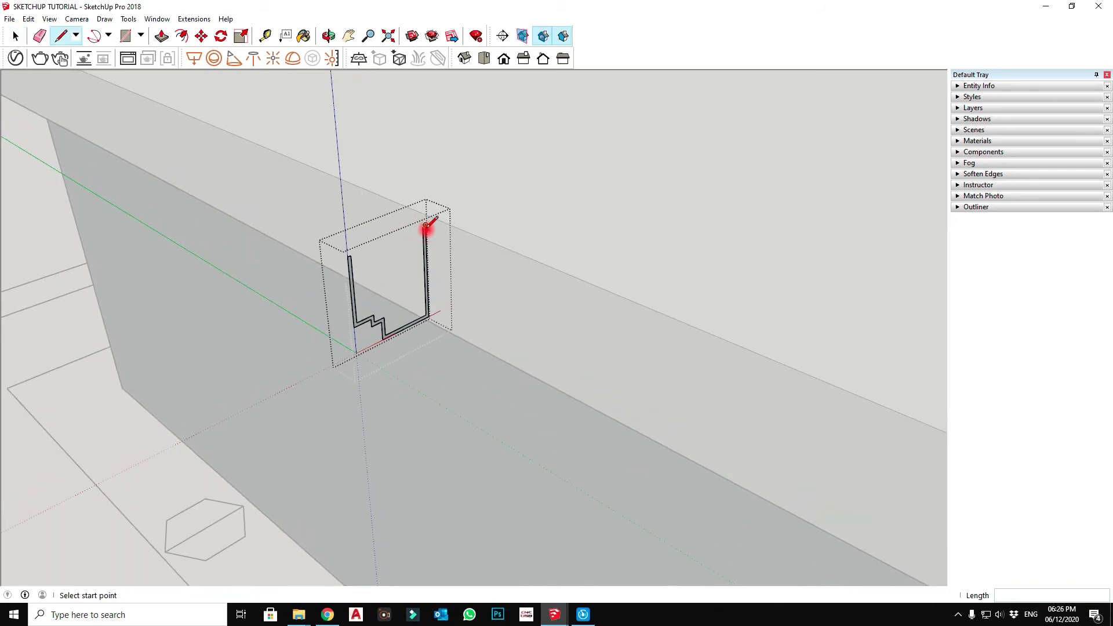
pyautogui.scroll(1, 427, 227)
pyautogui.scroll(1, 420, 226)
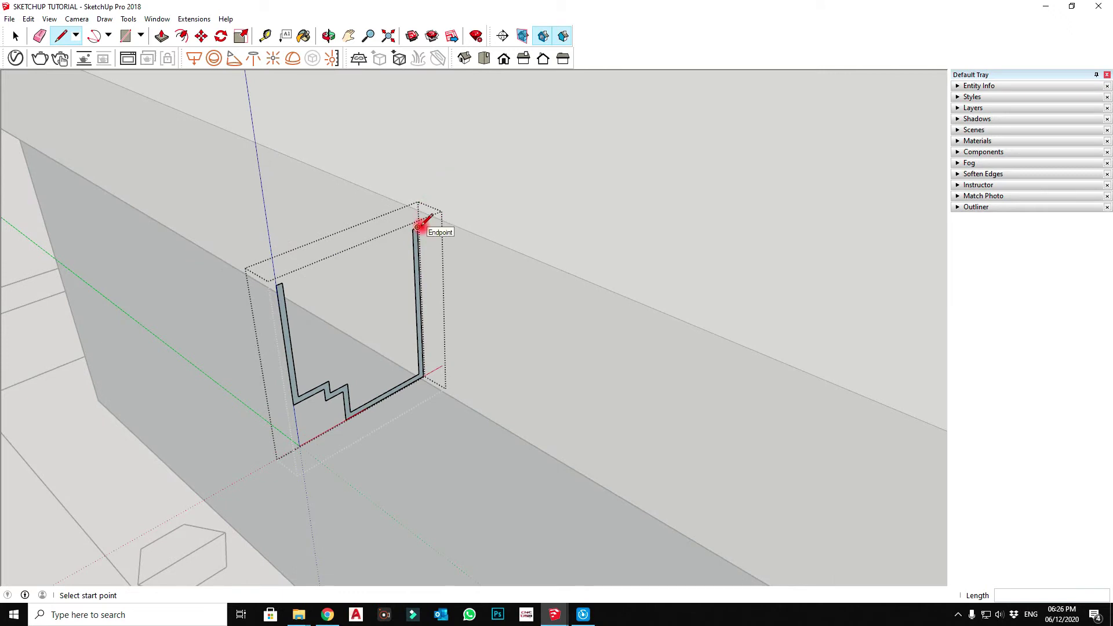
pyautogui.click(419, 226)
pyautogui.scroll(-2, 429, 241)
pyautogui.scroll(-2, 422, 244)
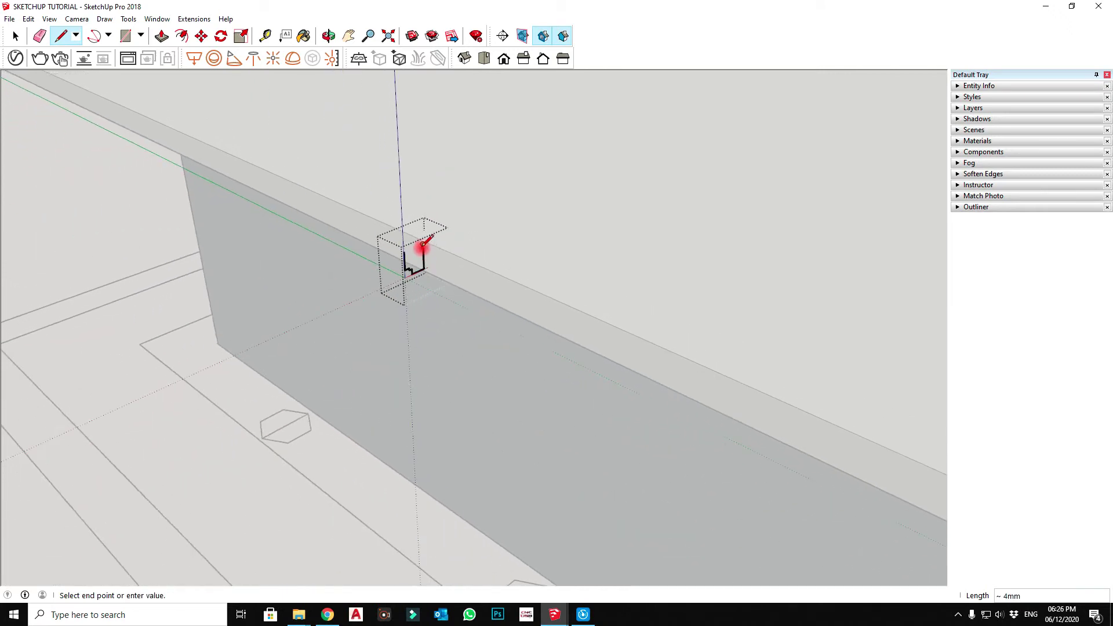
pyautogui.scroll(-2, 422, 244)
pyautogui.scroll(-1, 422, 244)
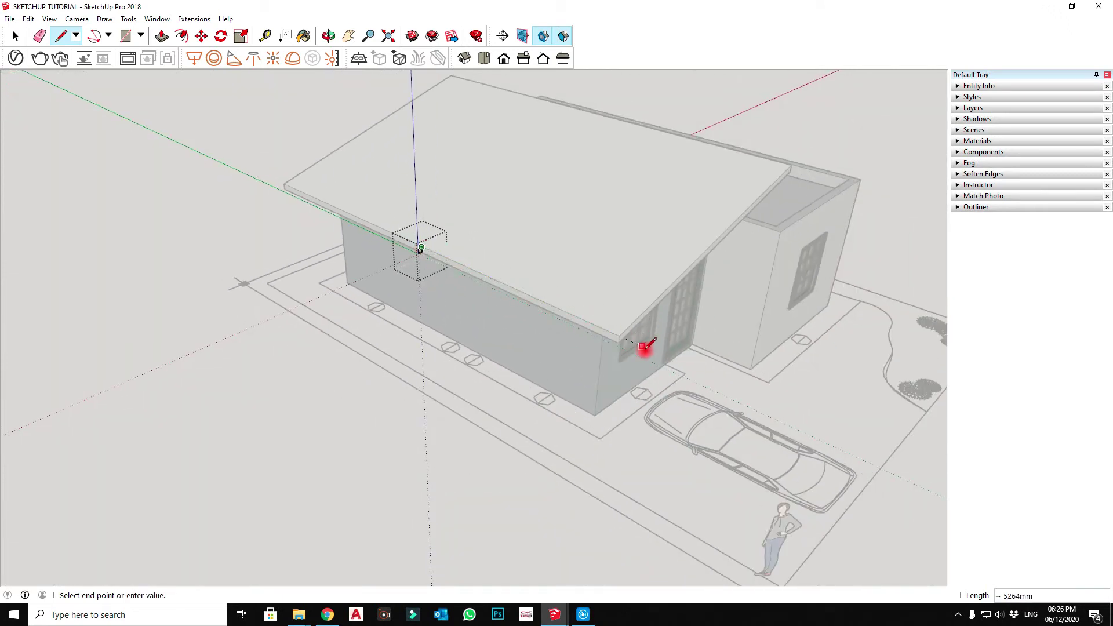
pyautogui.scroll(1, 641, 348)
pyautogui.scroll(1, 618, 342)
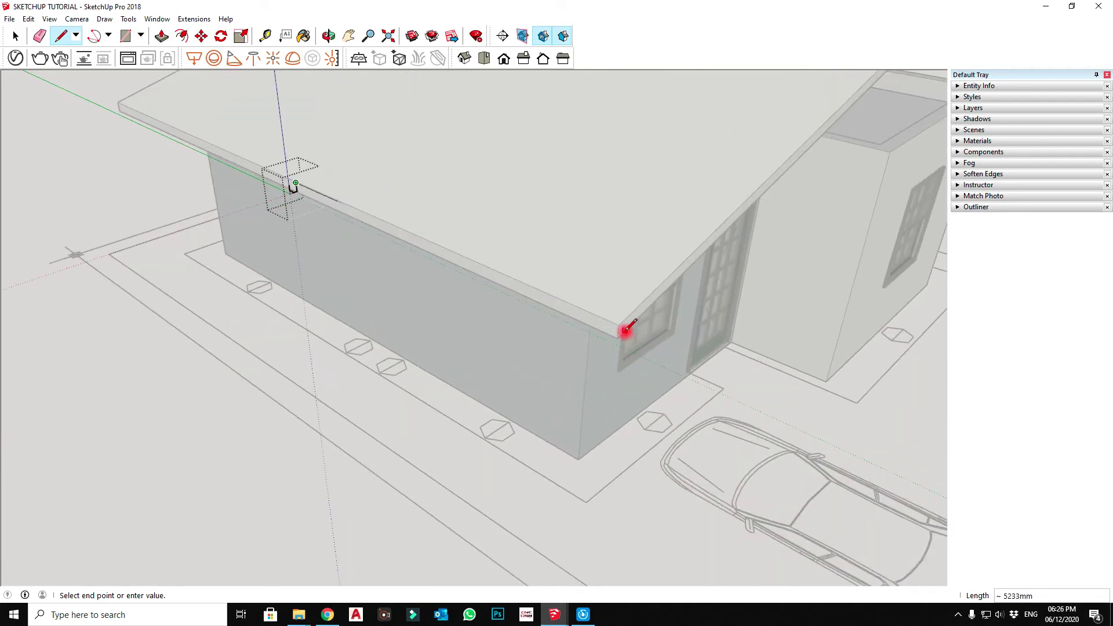
pyautogui.scroll(1, 625, 331)
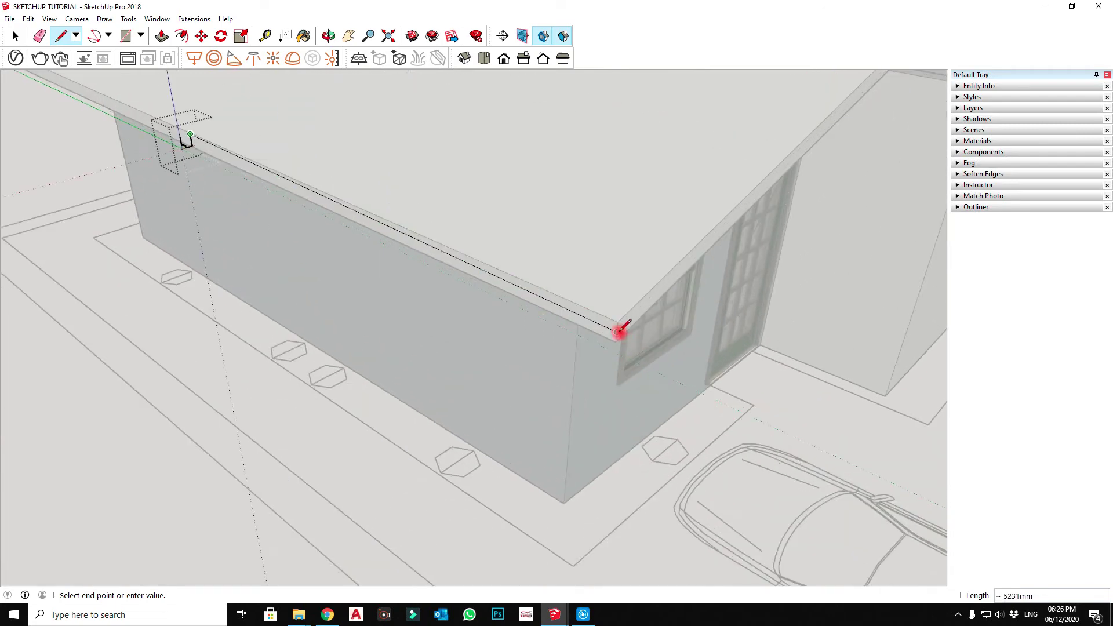
pyautogui.click(768, 389)
pyautogui.press('Escape')
# Trace the roof's side and front eave edges between its corners
pyautogui.scroll(-1, 783, 387)
pyautogui.scroll(-1, 754, 382)
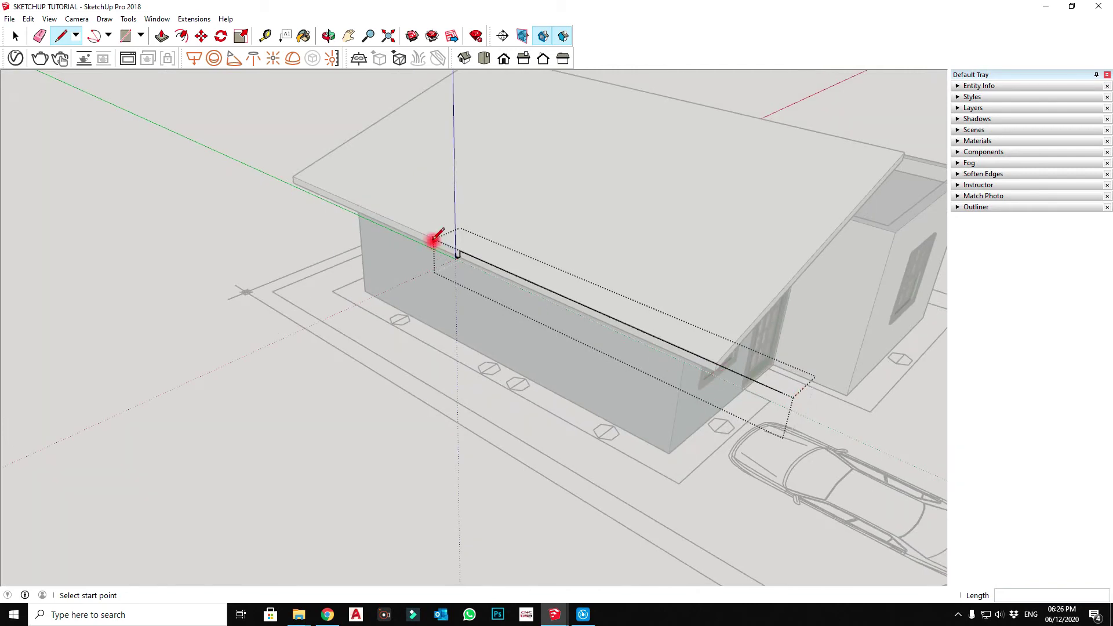
pyautogui.scroll(2, 464, 244)
pyautogui.scroll(1, 481, 248)
pyautogui.scroll(1, 466, 258)
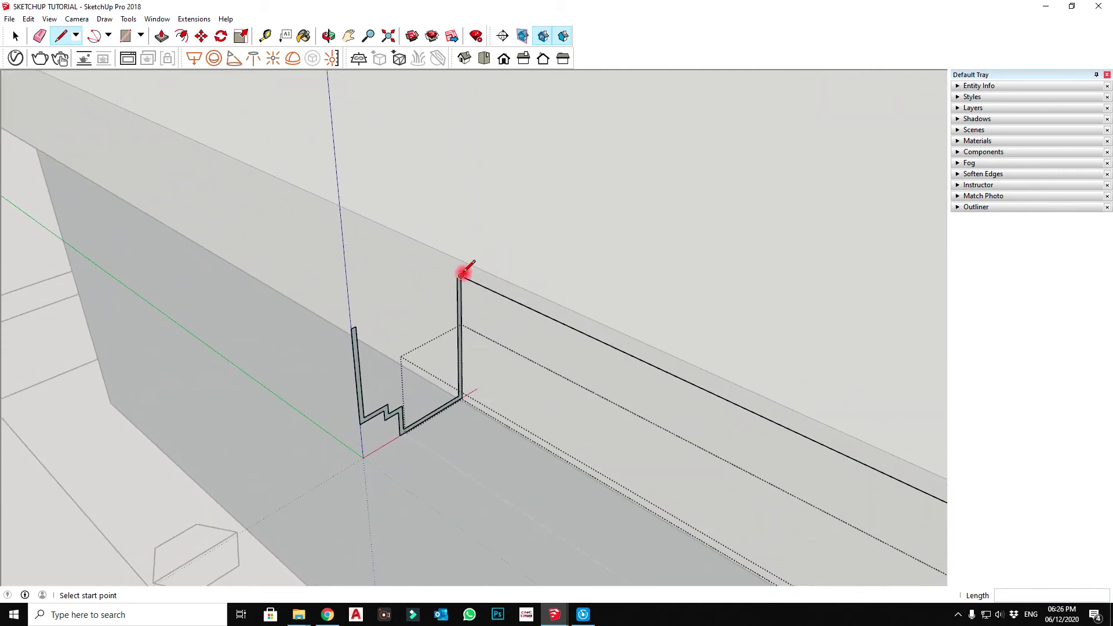
pyautogui.click(462, 274)
pyautogui.scroll(-2, 666, 377)
pyautogui.scroll(-2, 633, 385)
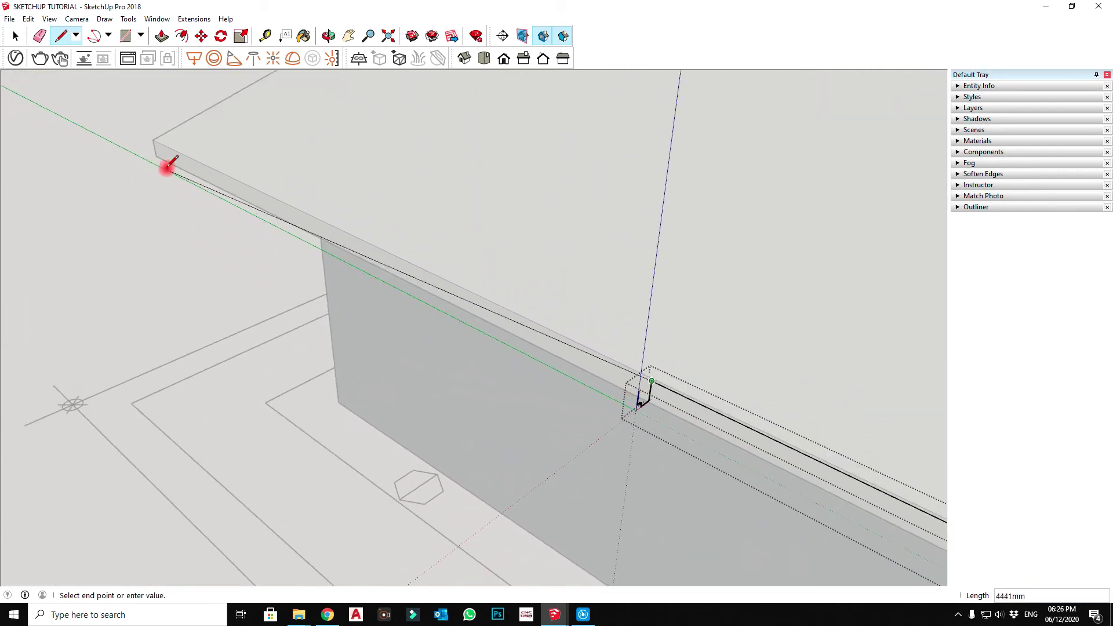
pyautogui.click(132, 130)
pyautogui.press('Escape')
pyautogui.scroll(-1, 116, 144)
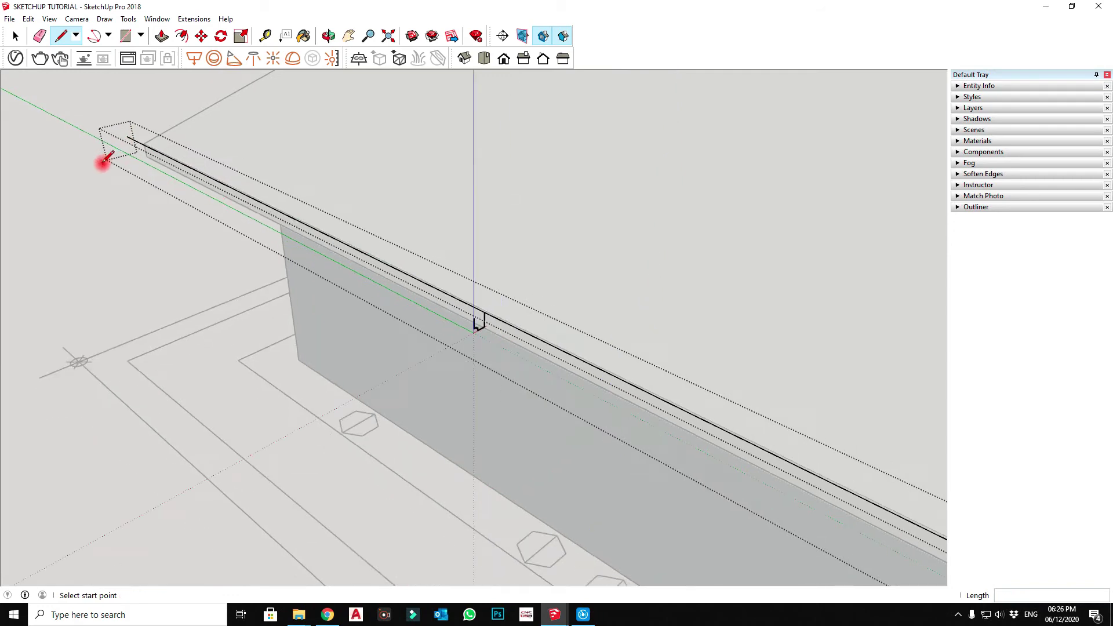
pyautogui.scroll(-3, 106, 158)
pyautogui.scroll(1, 385, 373)
pyautogui.click(379, 381)
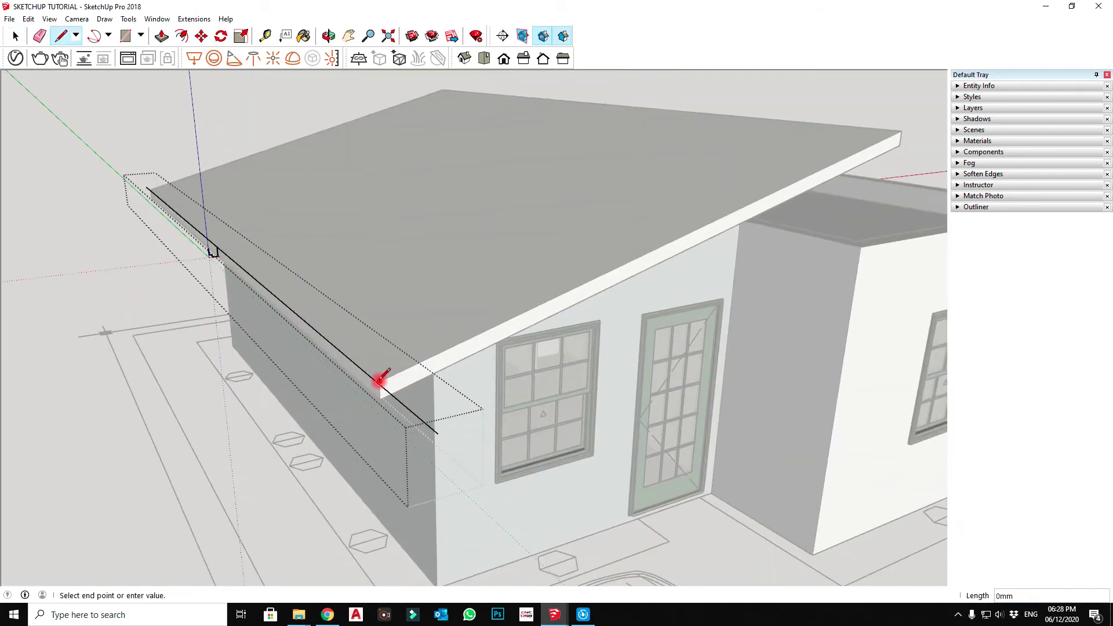
pyautogui.scroll(-3, 379, 380)
pyautogui.click(648, 244)
pyautogui.press('space')
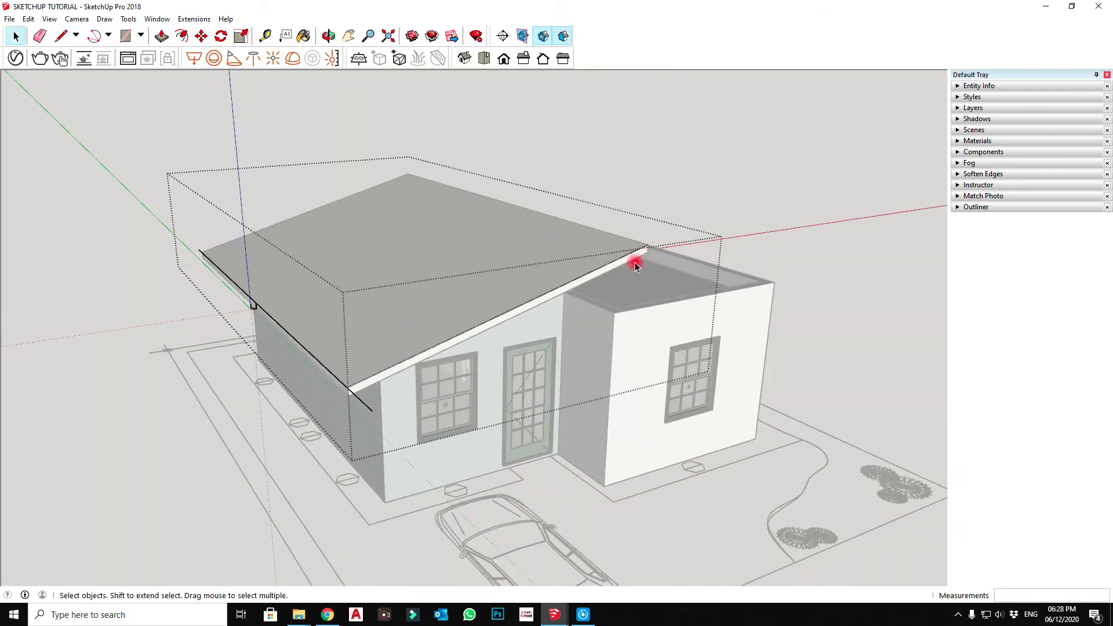
pyautogui.click(596, 281)
pyautogui.press('m')
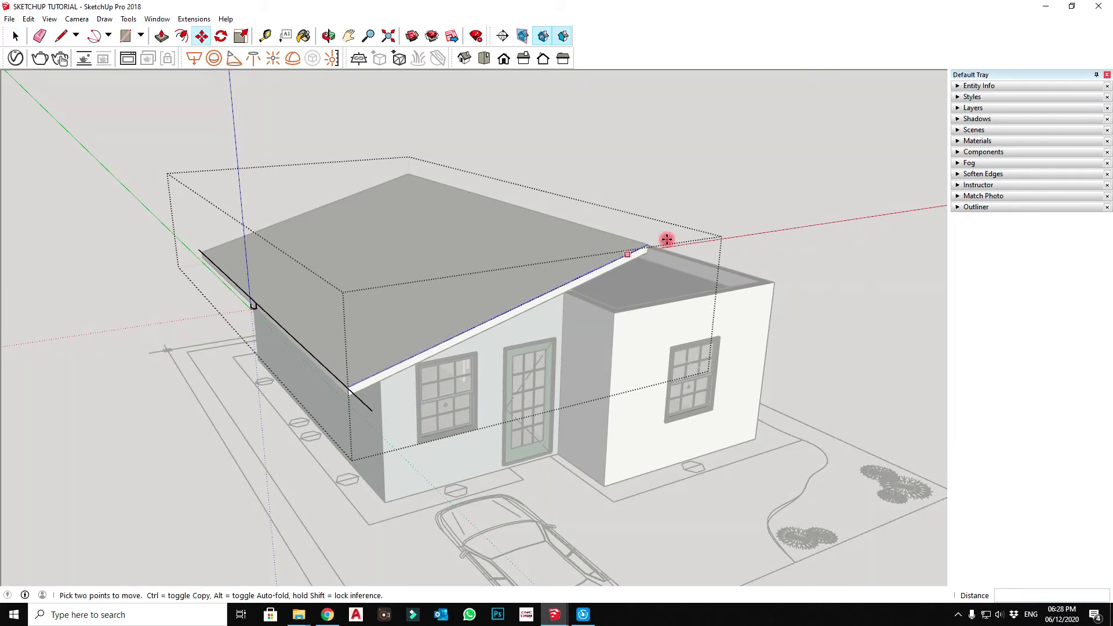
pyautogui.click(666, 241)
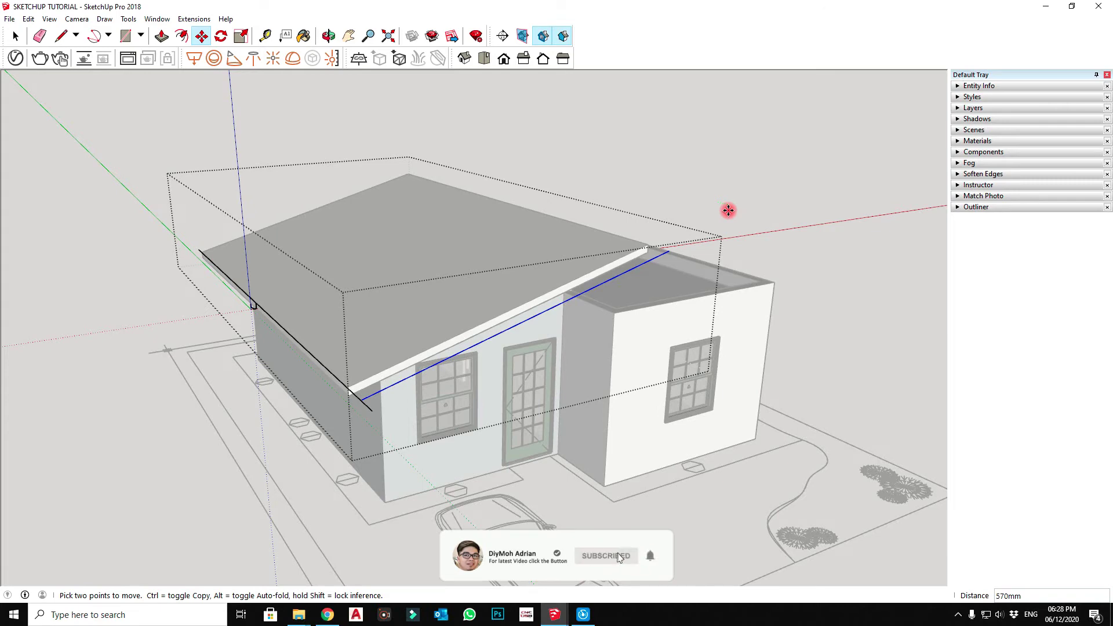
pyautogui.press('Escape')
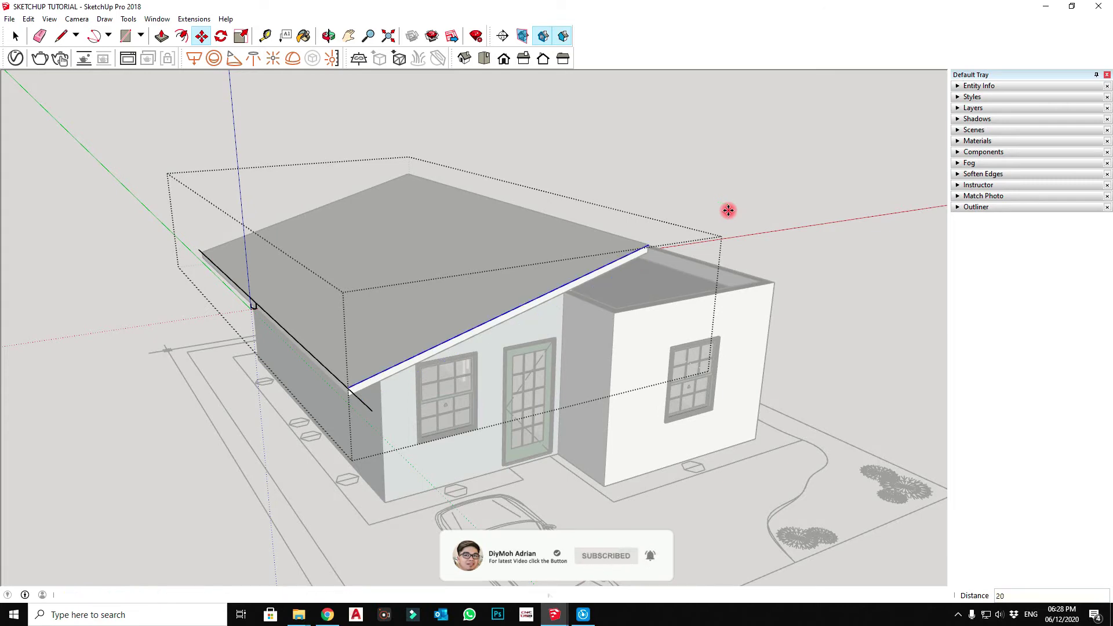
pyautogui.press('space')
pyautogui.moveTo(729, 210)
pyautogui.mouseDown(button='middle')
pyautogui.moveTo(577, 273)
pyautogui.moveTo(599, 378)
pyautogui.mouseUp(button='middle')
pyautogui.press('l')
# Draw an edge along the far eave between opposite roof corners and select it
pyautogui.scroll(3, 835, 356)
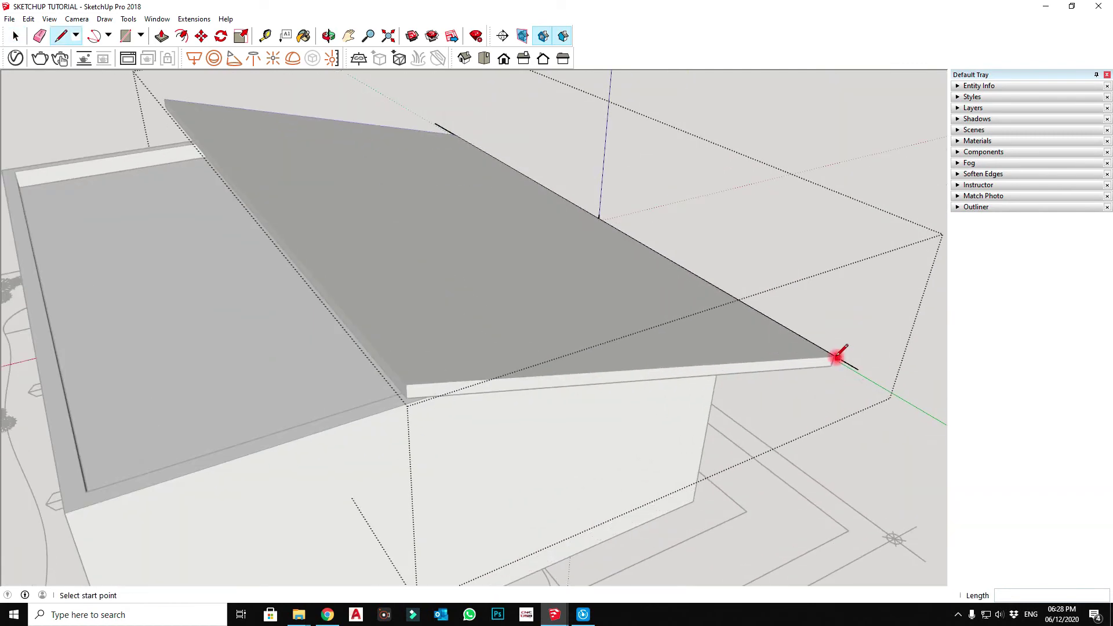
pyautogui.scroll(2, 834, 356)
pyautogui.click(832, 356)
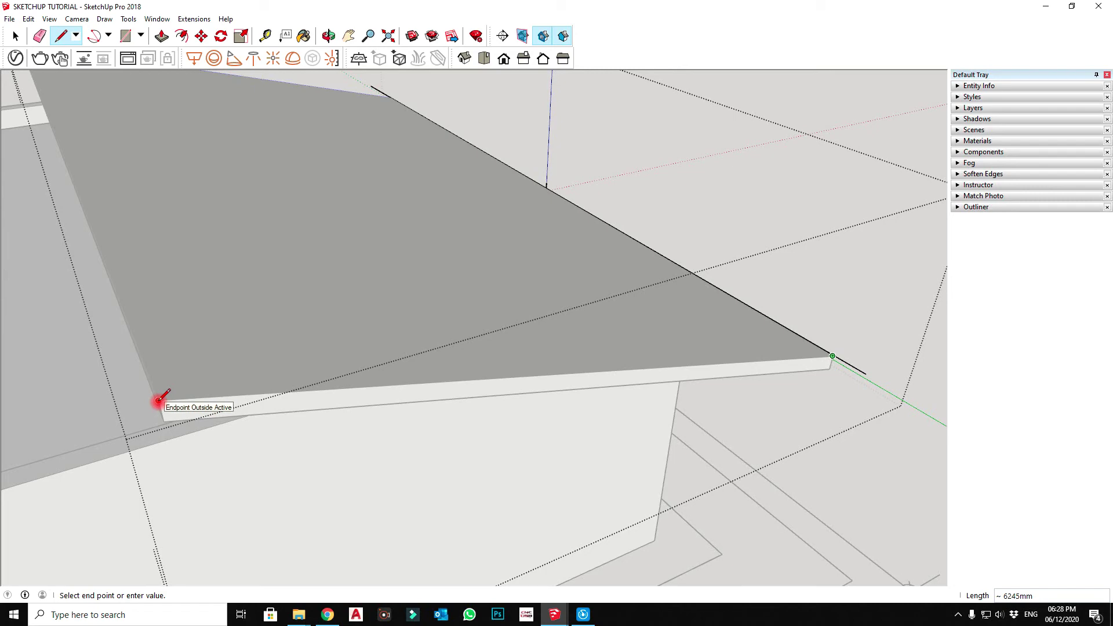
pyautogui.click(159, 400)
pyautogui.press('space')
pyautogui.click(175, 401)
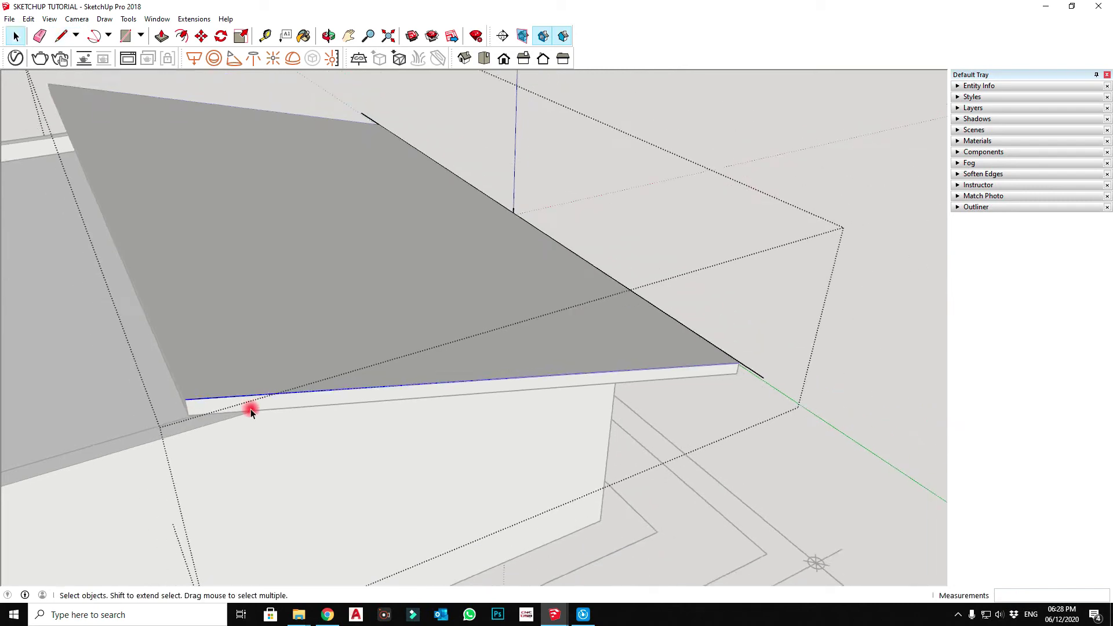
pyautogui.moveTo(176, 403); pyautogui.dragTo(440, 406, button='middle')
pyautogui.press('m')
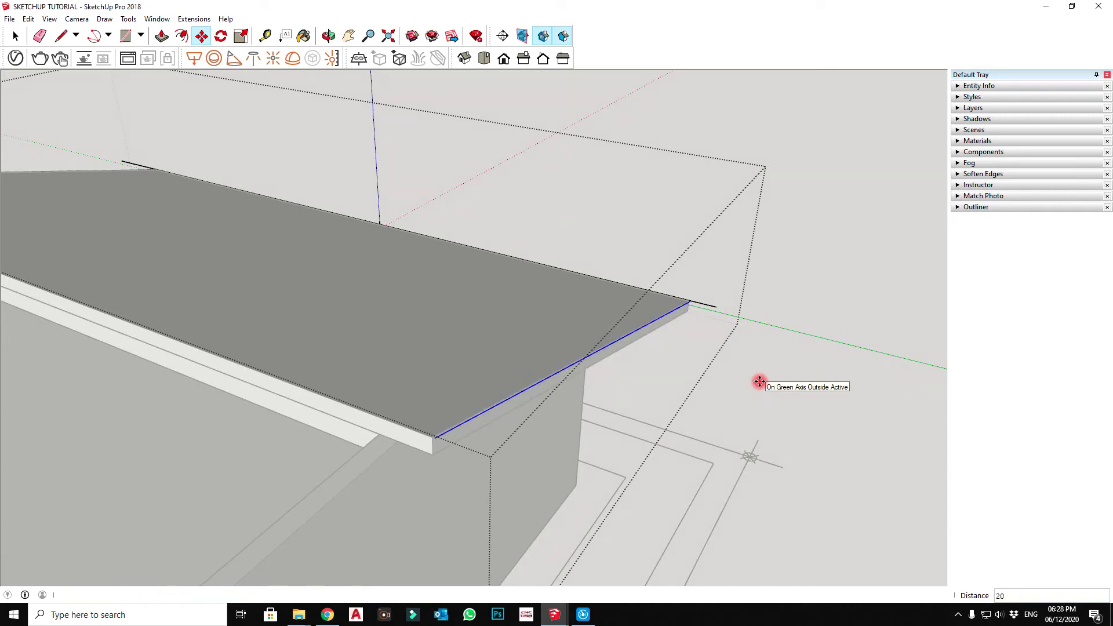
pyautogui.press('space')
pyautogui.click(760, 385)
# Inside the roof group, trace the side edge from front to far corner, cancelling a trial move
pyautogui.press('l')
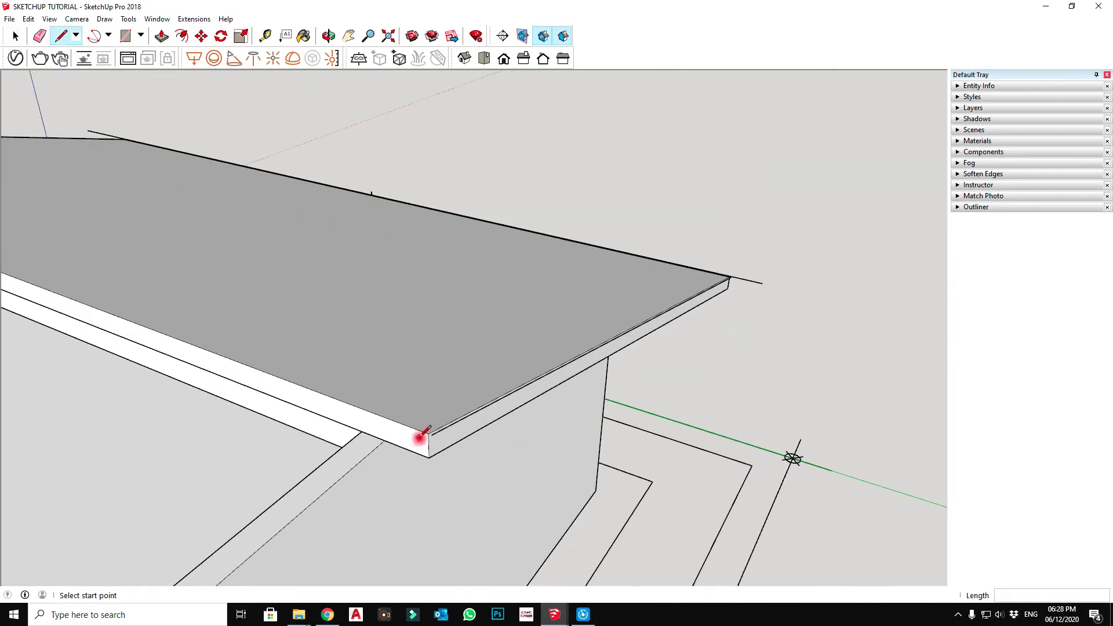
pyautogui.press('space')
pyautogui.doubleClick(422, 441)
pyautogui.scroll(1, 422, 441)
pyautogui.press('l')
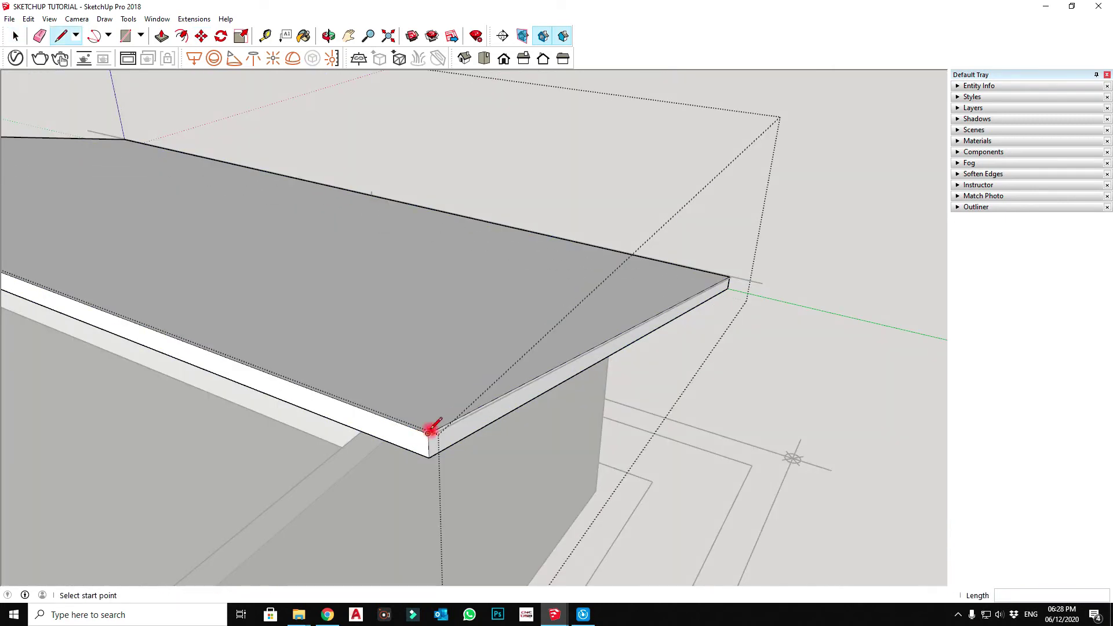
pyautogui.click(422, 441)
pyautogui.scroll(-5, 406, 316)
pyautogui.scroll(3, 330, 313)
pyautogui.scroll(2, 316, 308)
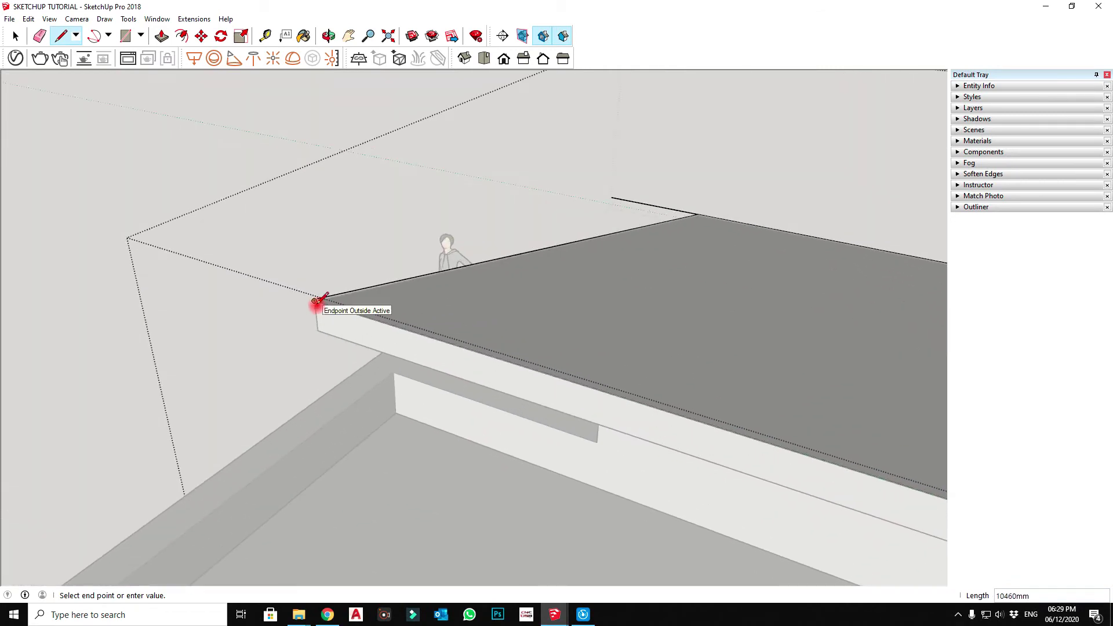
pyautogui.click(315, 308)
pyautogui.press('space')
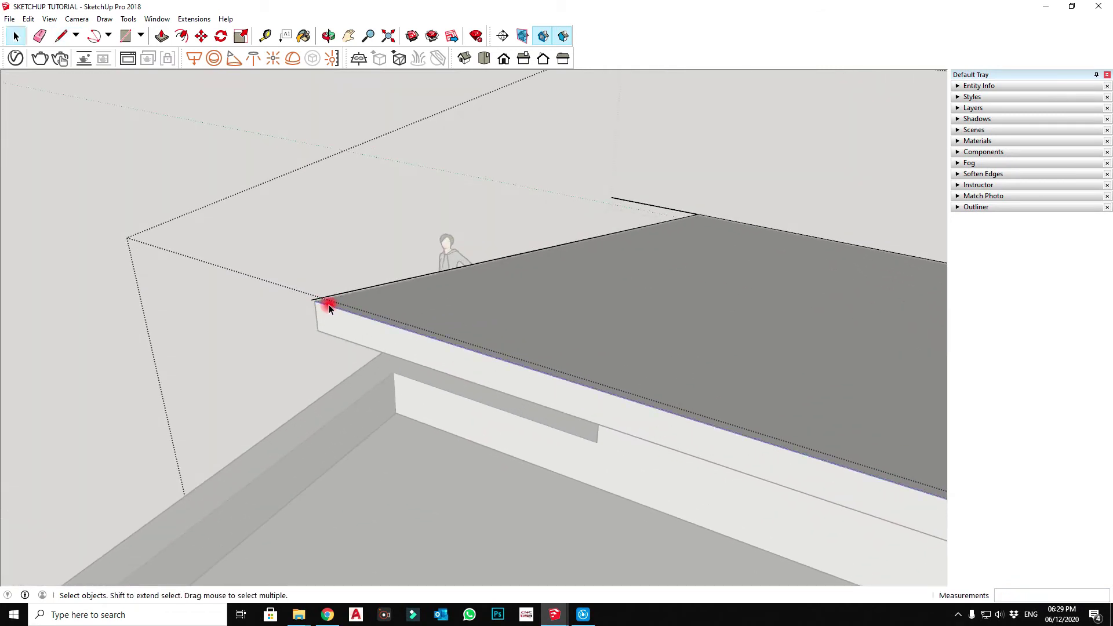
pyautogui.press('m')
pyautogui.click(243, 318)
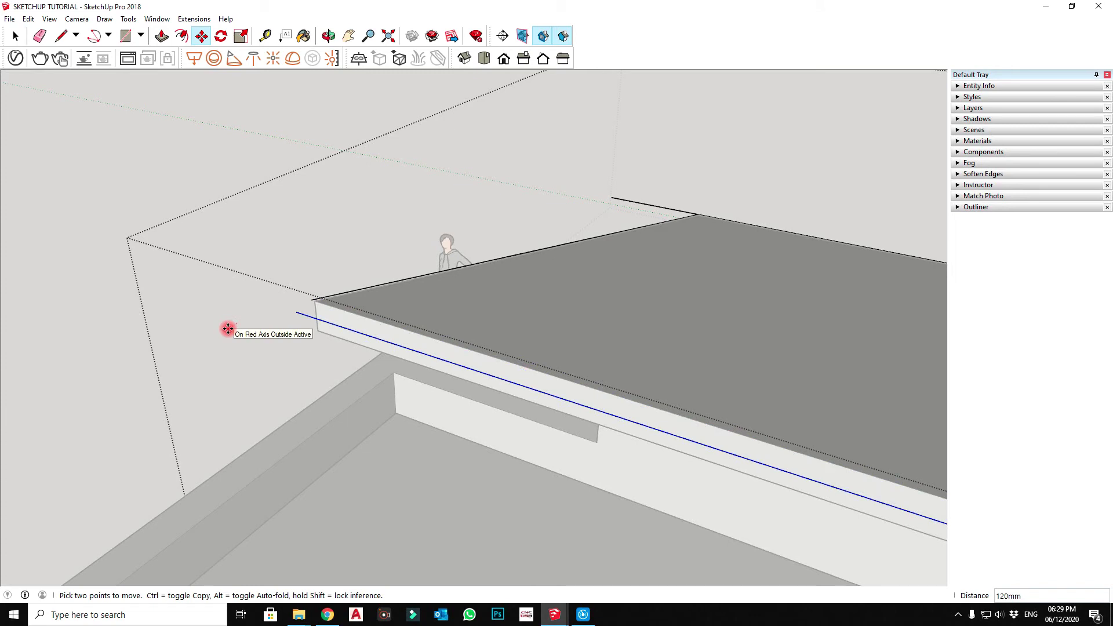
pyautogui.press('Escape')
pyautogui.press('space')
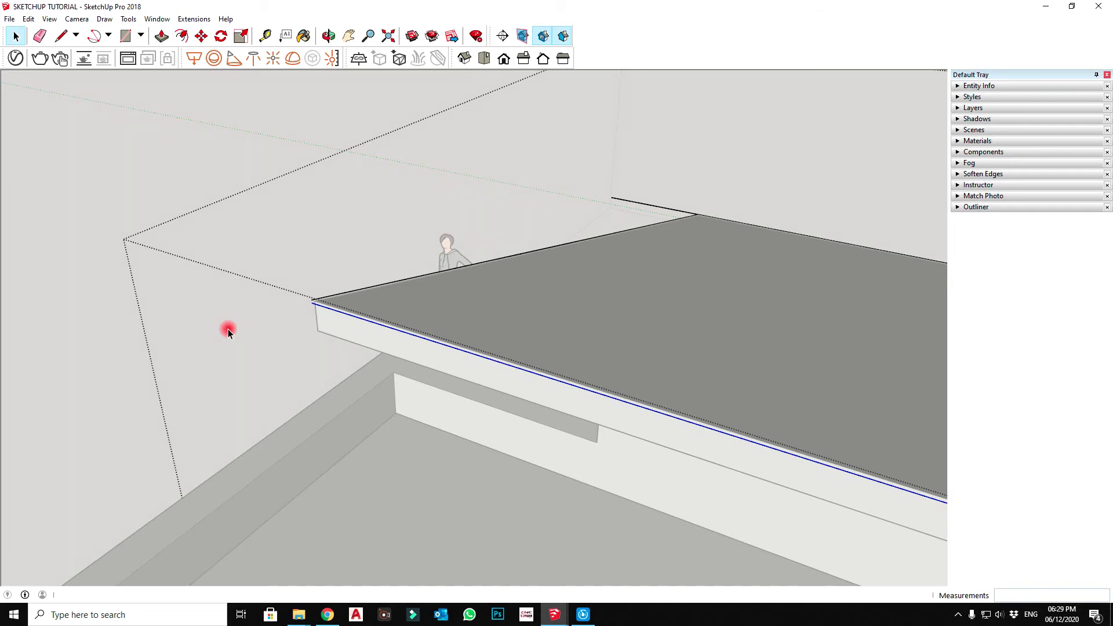
pyautogui.moveTo(228, 331)
pyautogui.mouseDown(button='middle')
pyautogui.moveTo(783, 243)
pyautogui.moveTo(812, 418)
pyautogui.moveTo(790, 489)
pyautogui.moveTo(765, 485)
pyautogui.moveTo(749, 447)
pyautogui.mouseUp(button='middle')
pyautogui.press('space')
# Draw a short vertical edge down from the eave corner above the lower block
pyautogui.press('l')
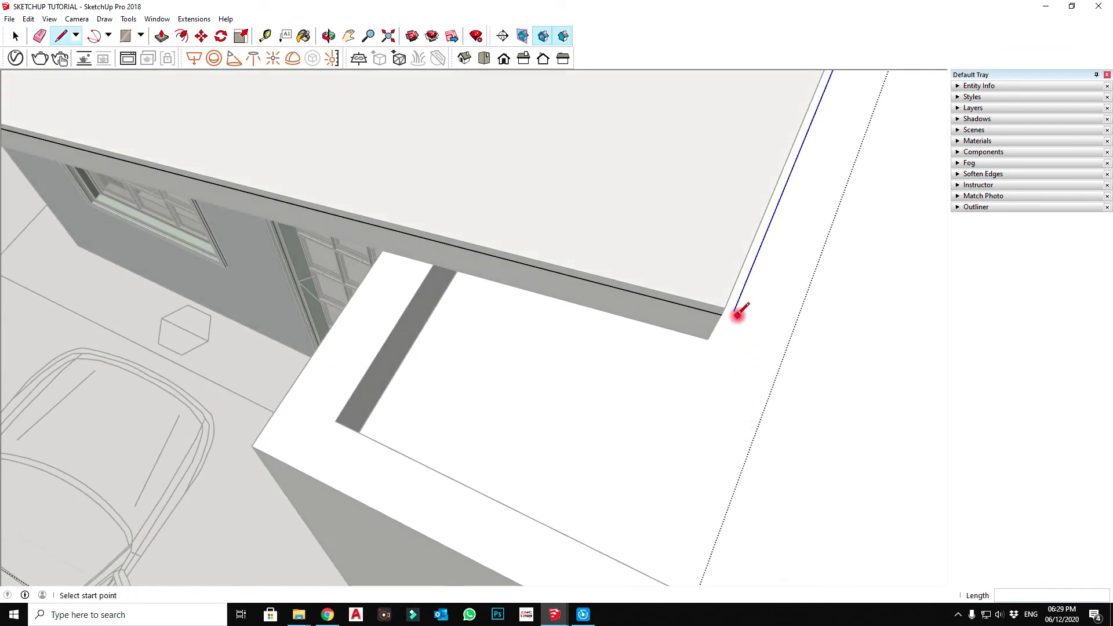
pyautogui.click(734, 311)
pyautogui.click(717, 352)
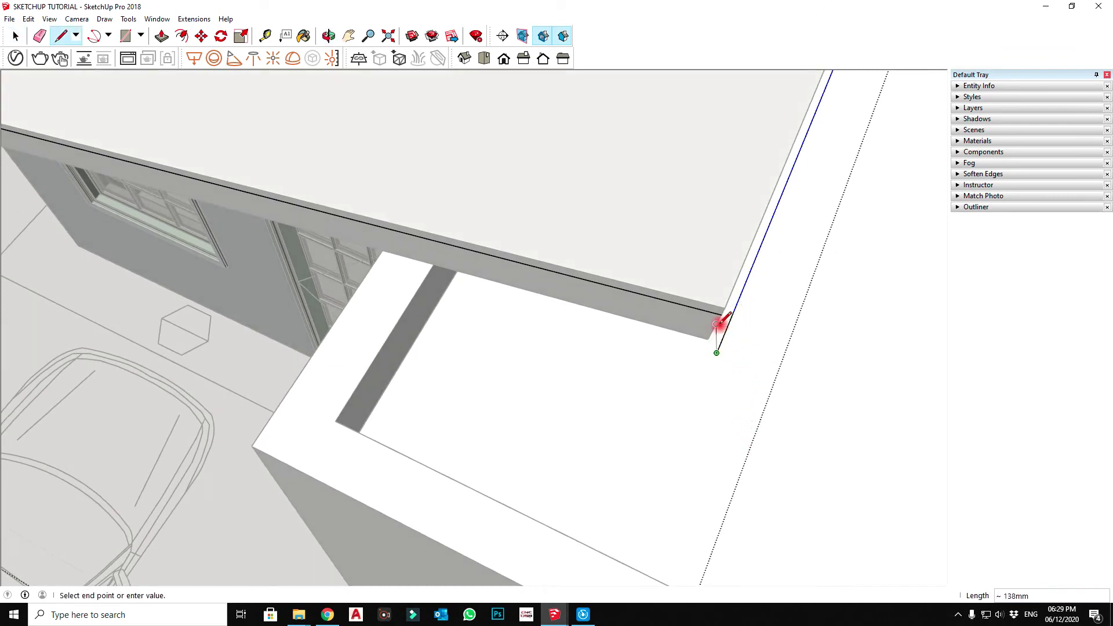
pyautogui.press('space')
pyautogui.press('l')
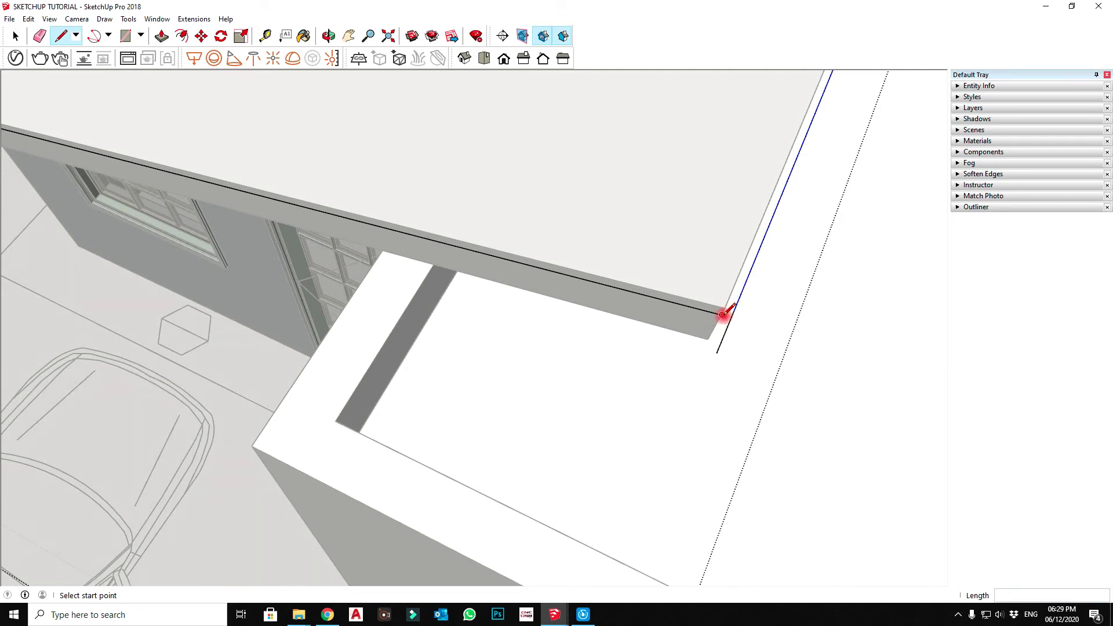
pyautogui.click(723, 314)
pyautogui.moveTo(729, 316); pyautogui.dragTo(741, 154, button='middle')
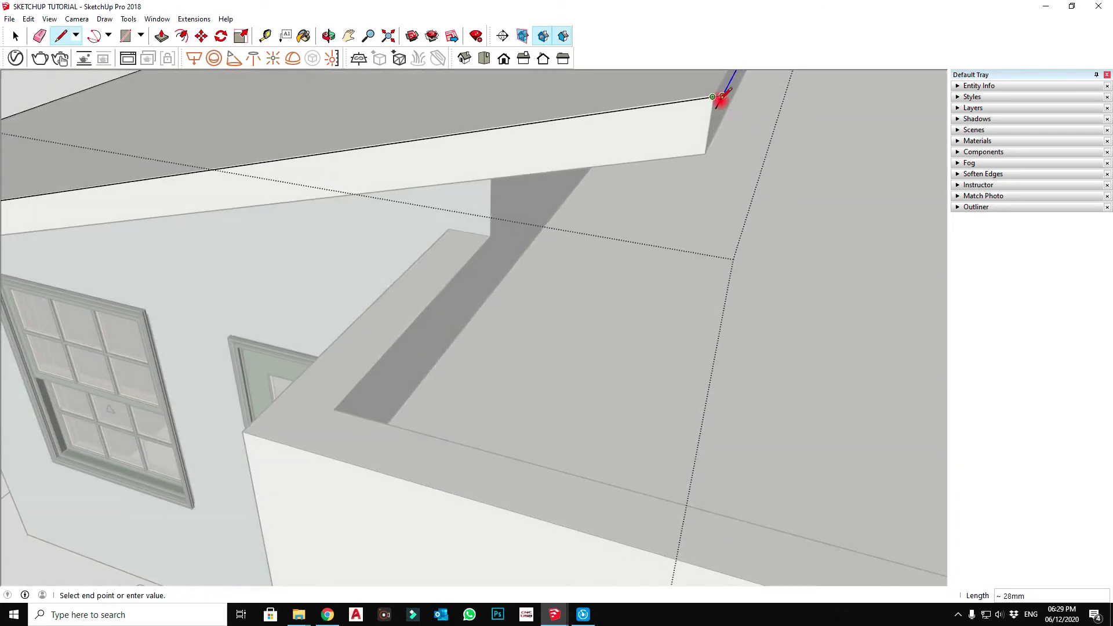
pyautogui.press('space')
# Orbit around the eave corner and select the short vertical edge
pyautogui.moveTo(722, 97)
pyautogui.mouseDown(button='middle')
pyautogui.moveTo(699, 105)
pyautogui.moveTo(780, 236)
pyautogui.mouseUp(button='middle')
pyautogui.scroll(-5, 601, 406)
pyautogui.moveTo(601, 405); pyautogui.dragTo(599, 119, button='middle')
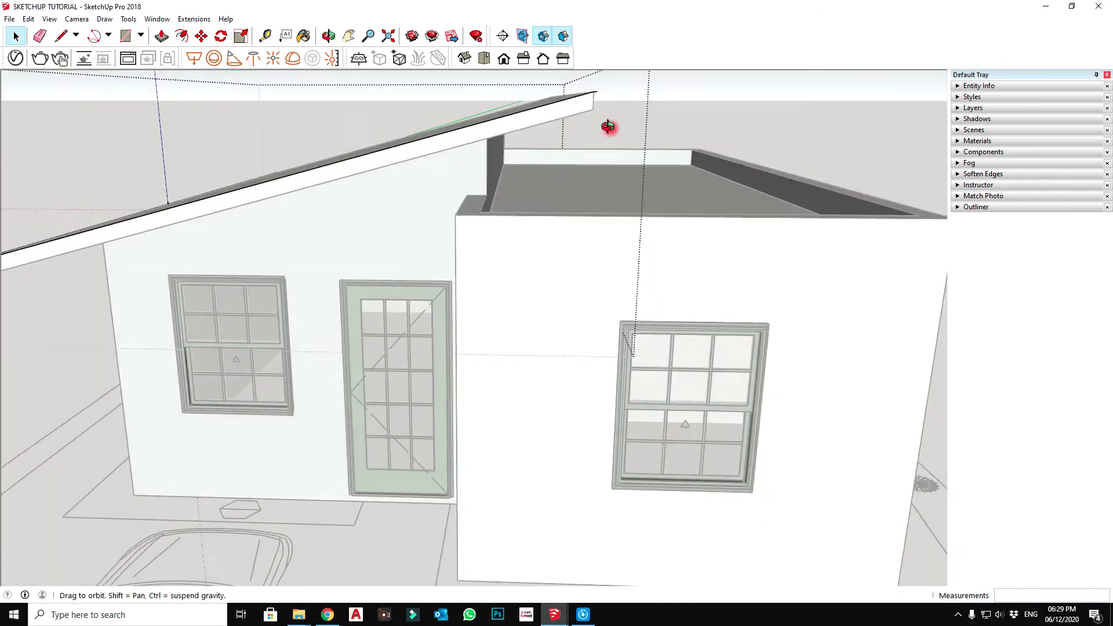
pyautogui.moveTo(556, 334); pyautogui.dragTo(568, 193, button='middle')
pyautogui.scroll(3, 576, 241)
pyautogui.scroll(3, 586, 214)
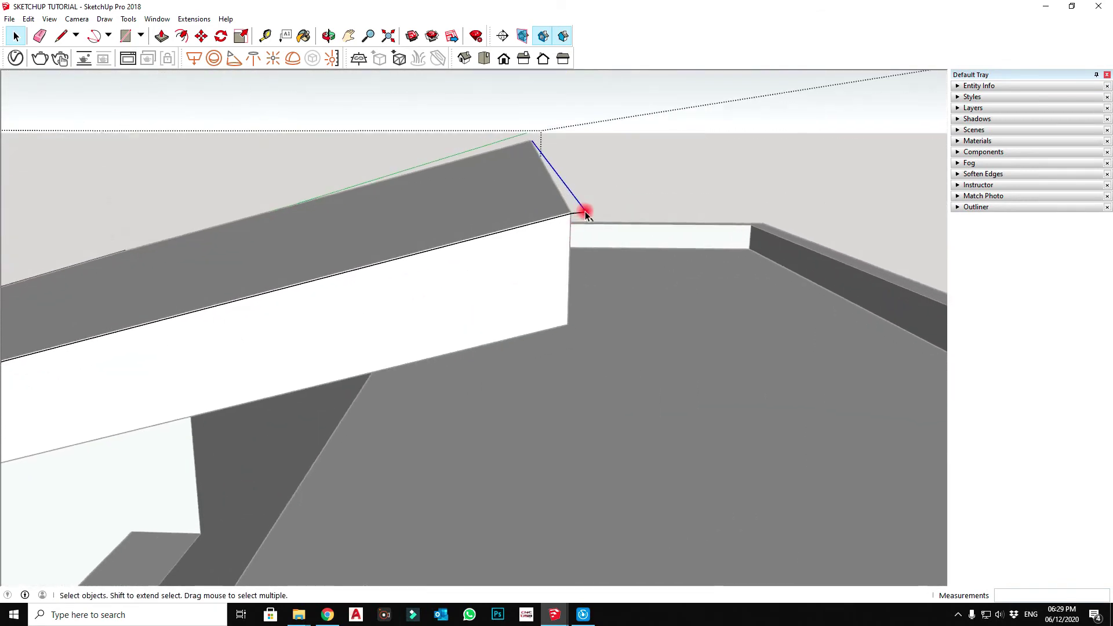
pyautogui.click(597, 220)
pyautogui.scroll(-3, 600, 216)
pyautogui.scroll(-5, 482, 360)
pyautogui.moveTo(482, 360); pyautogui.dragTo(323, 392, button='middle')
# Draw a short edge from the eave corner to the roof-overhang corner
pyautogui.scroll(3, 391, 383)
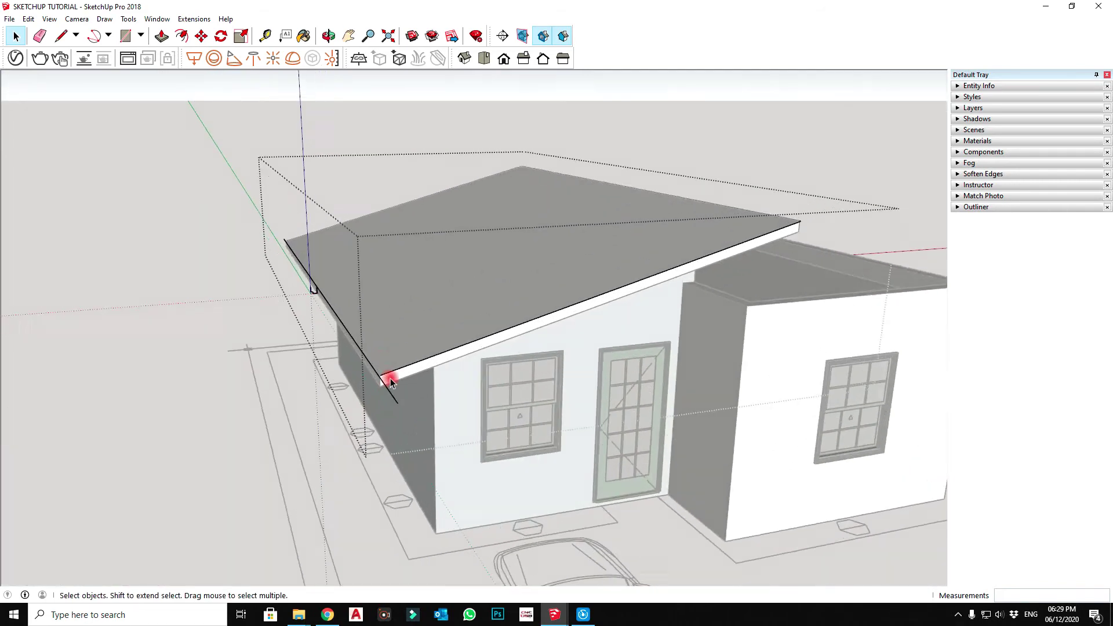
pyautogui.scroll(3, 391, 383)
pyautogui.scroll(3, 382, 376)
pyautogui.press('l')
pyautogui.scroll(1, 385, 357)
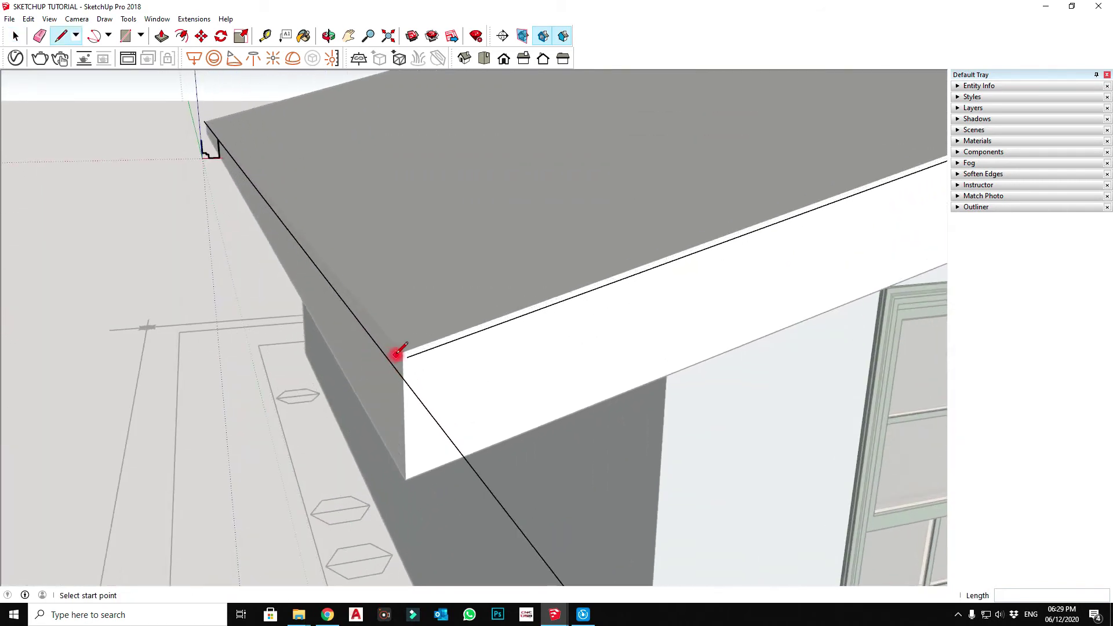
pyautogui.click(403, 354)
pyautogui.click(329, 363)
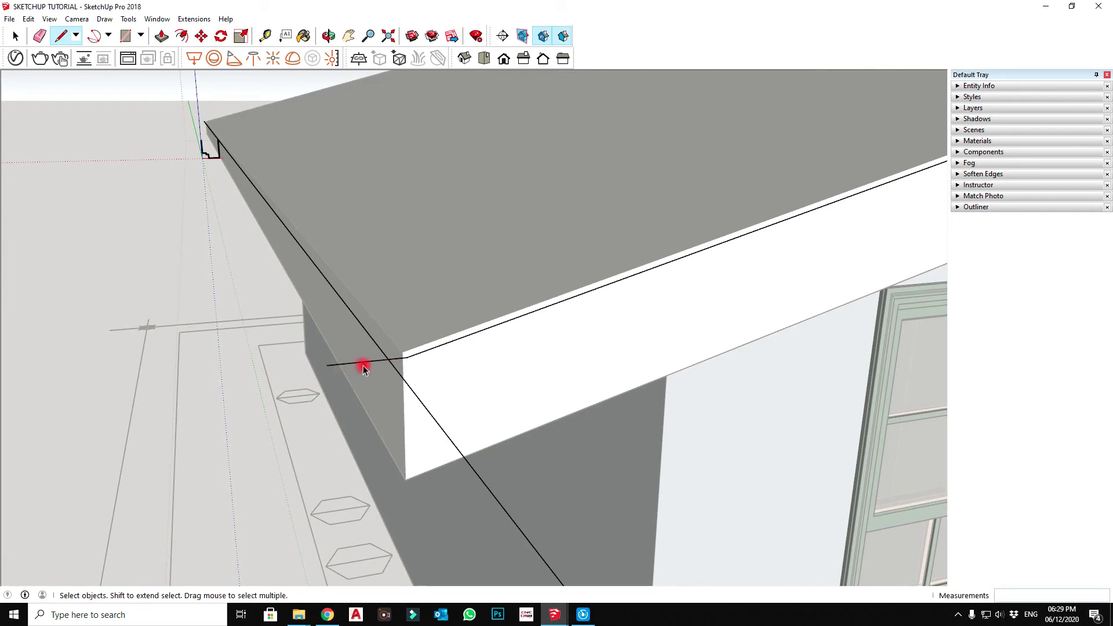
pyautogui.press('space')
pyautogui.click(372, 363)
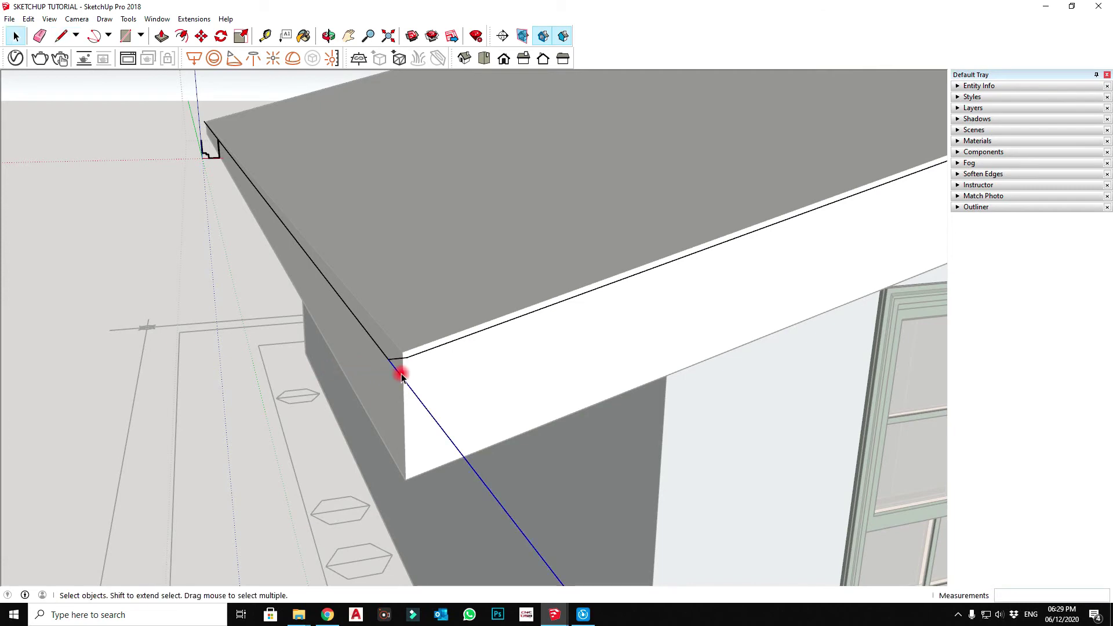
# Add a second short edge at another roof-overhang corner
pyautogui.scroll(-5, 429, 380)
pyautogui.moveTo(529, 435); pyautogui.dragTo(534, 363, button='middle')
pyautogui.scroll(-3, 534, 363)
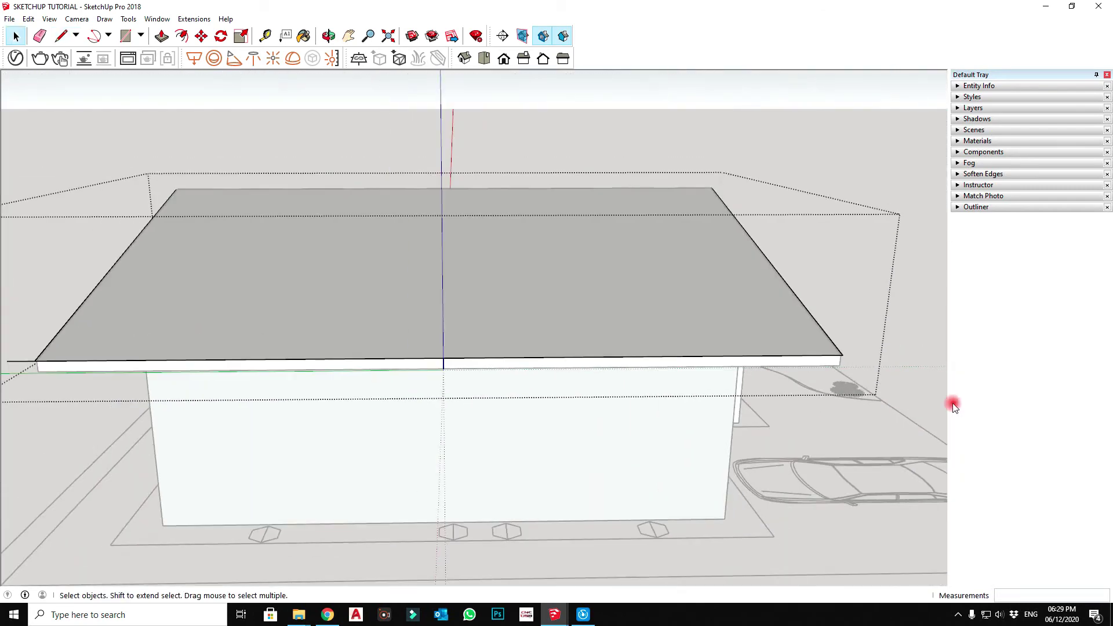
pyautogui.moveTo(406, 414)
pyautogui.mouseDown(button='middle')
pyautogui.moveTo(340, 418)
pyautogui.moveTo(569, 406)
pyautogui.mouseUp(button='middle')
pyautogui.scroll(5, 447, 355)
pyautogui.scroll(2, 509, 355)
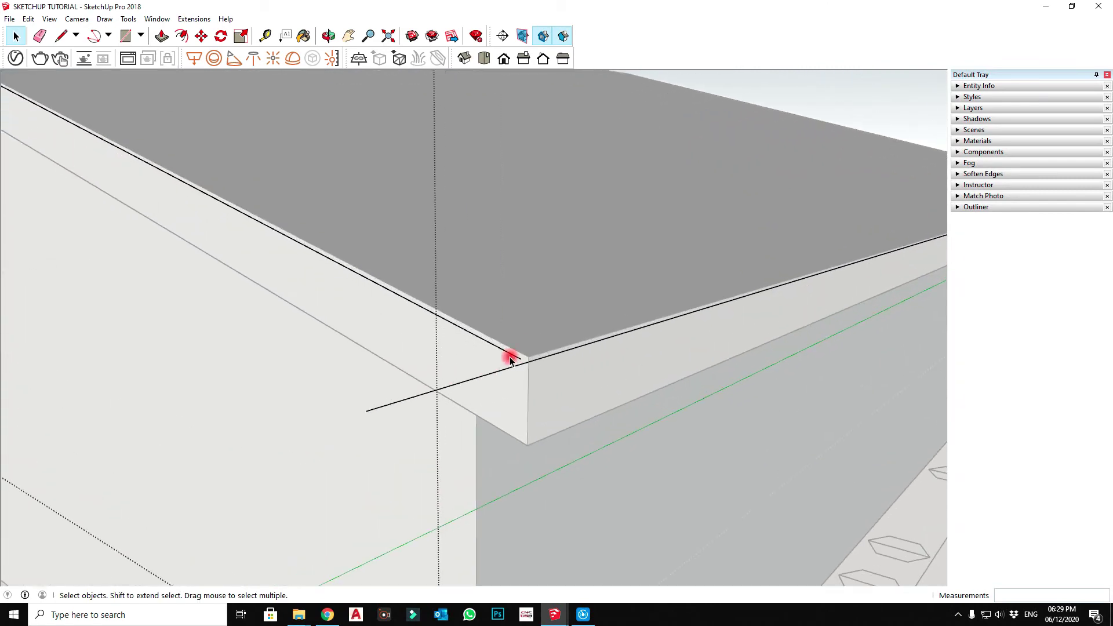
pyautogui.press('l')
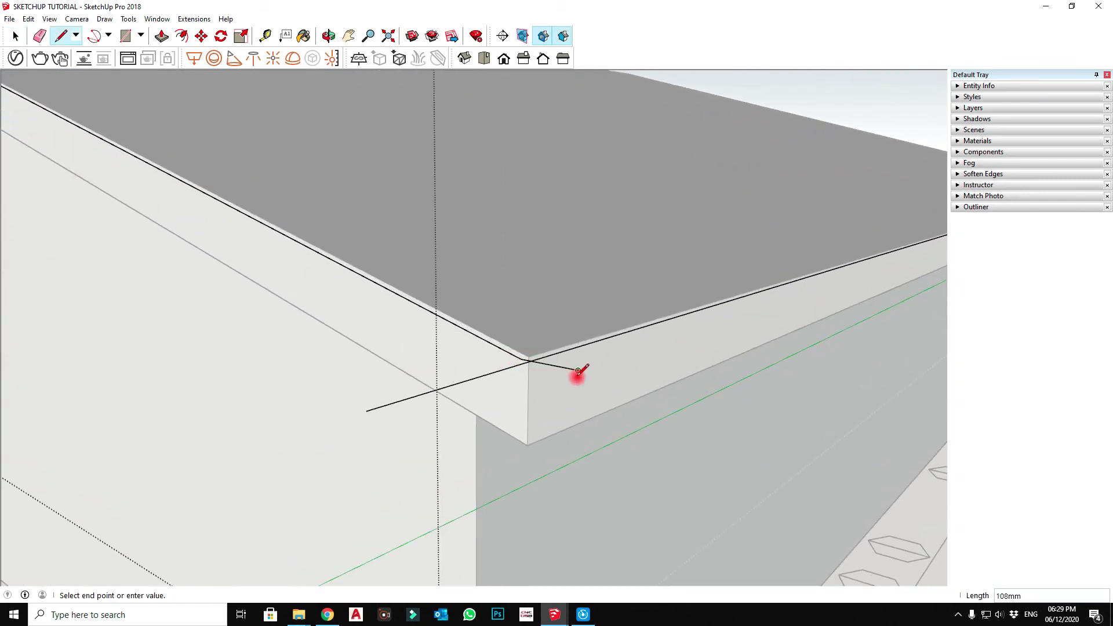
pyautogui.click(577, 370)
pyautogui.press('space')
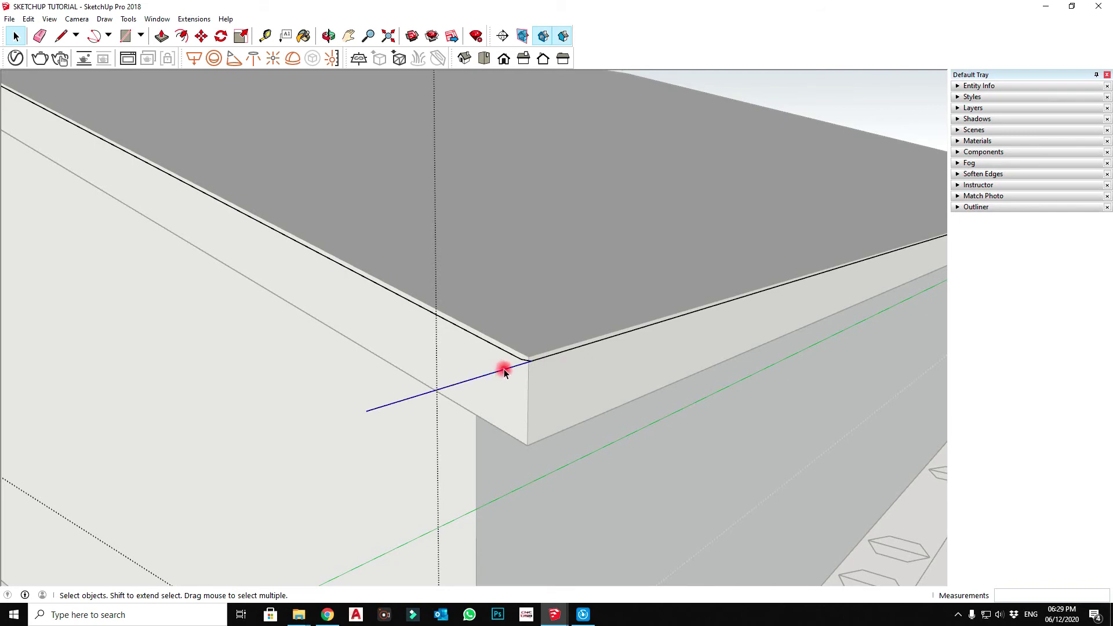
# Draw a short edge at a third roof corner to close the eave path
pyautogui.scroll(-3, 504, 371)
pyautogui.moveTo(658, 393)
pyautogui.mouseDown(button='middle')
pyautogui.moveTo(360, 293)
pyautogui.moveTo(425, 311)
pyautogui.mouseUp(button='middle')
pyautogui.scroll(5, 454, 321)
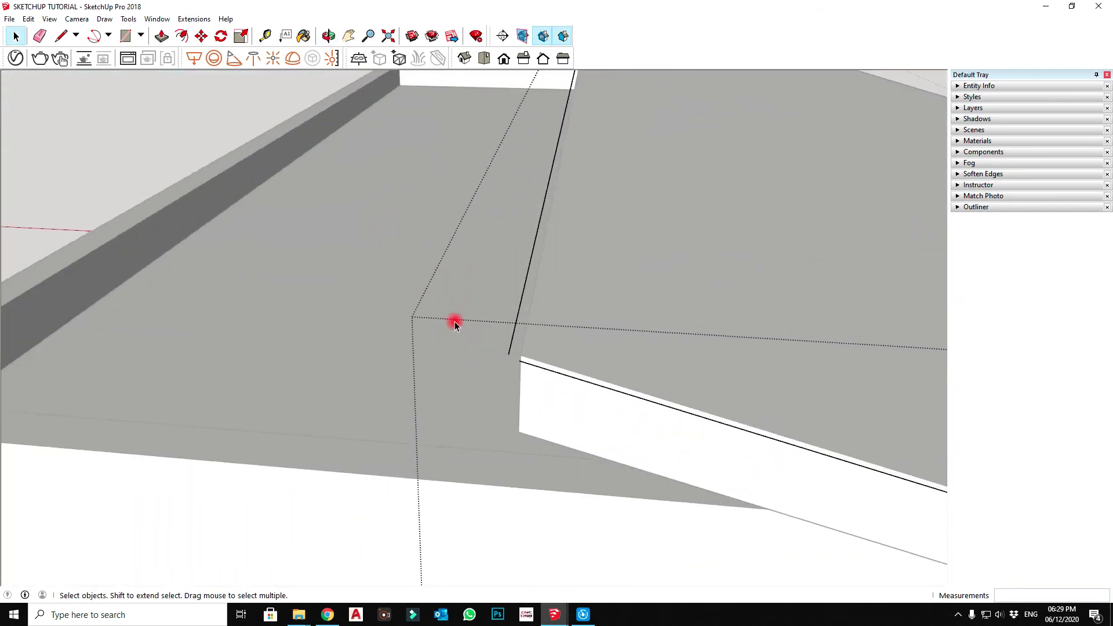
pyautogui.scroll(3, 455, 321)
pyautogui.scroll(-2, 515, 343)
pyautogui.press('l')
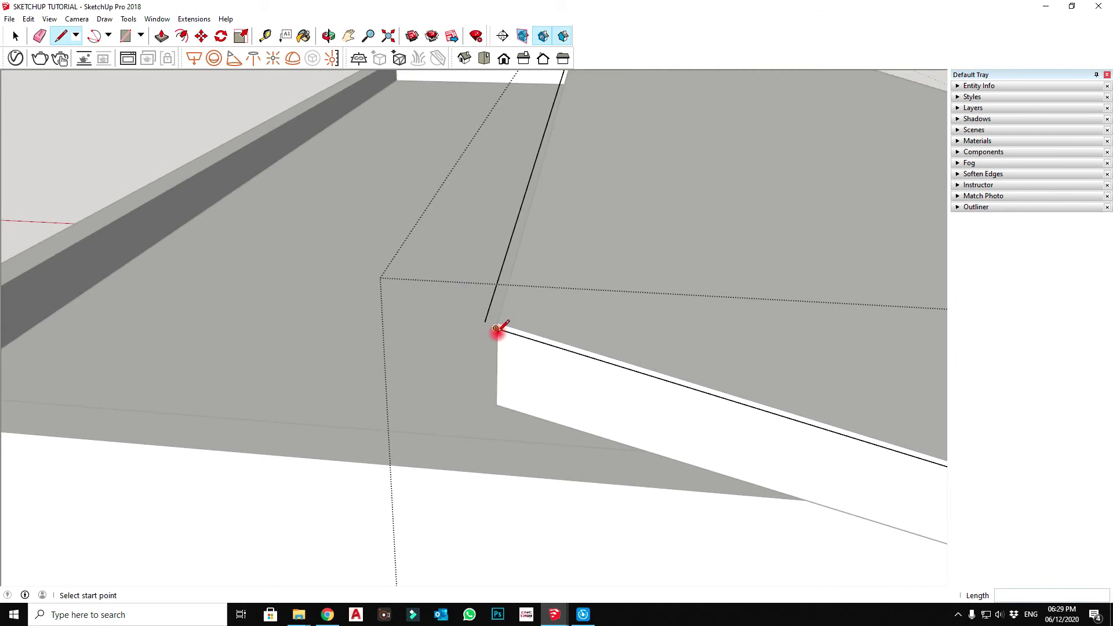
pyautogui.click(444, 325)
pyautogui.press('space')
pyautogui.press('l')
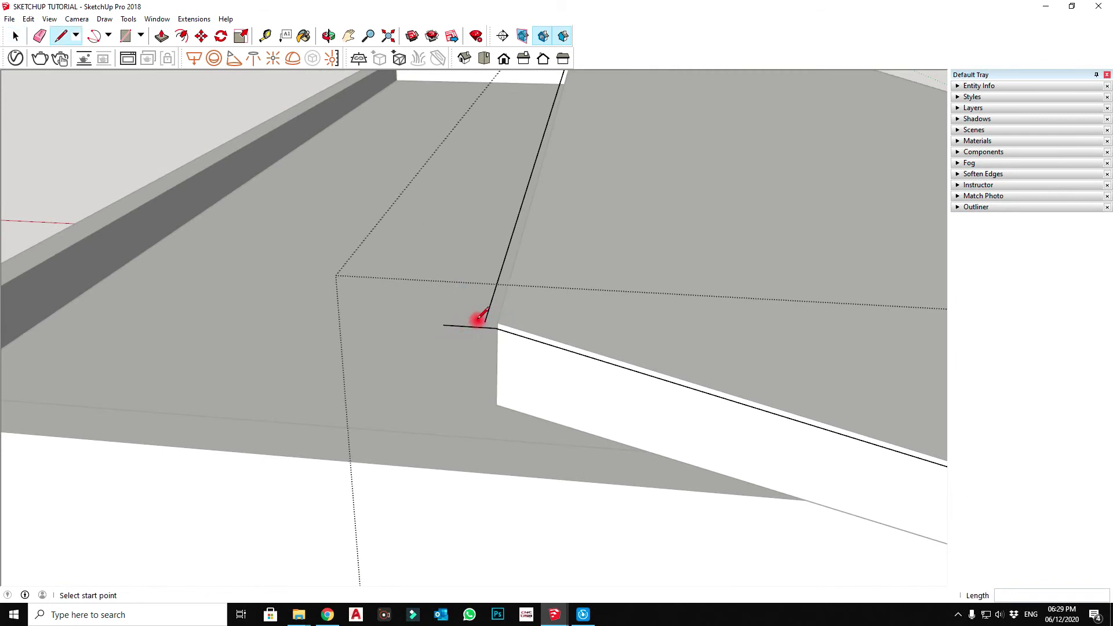
pyautogui.press('space')
# Exit the roof group edit and view the whole house with the gutter profile
pyautogui.click(479, 342)
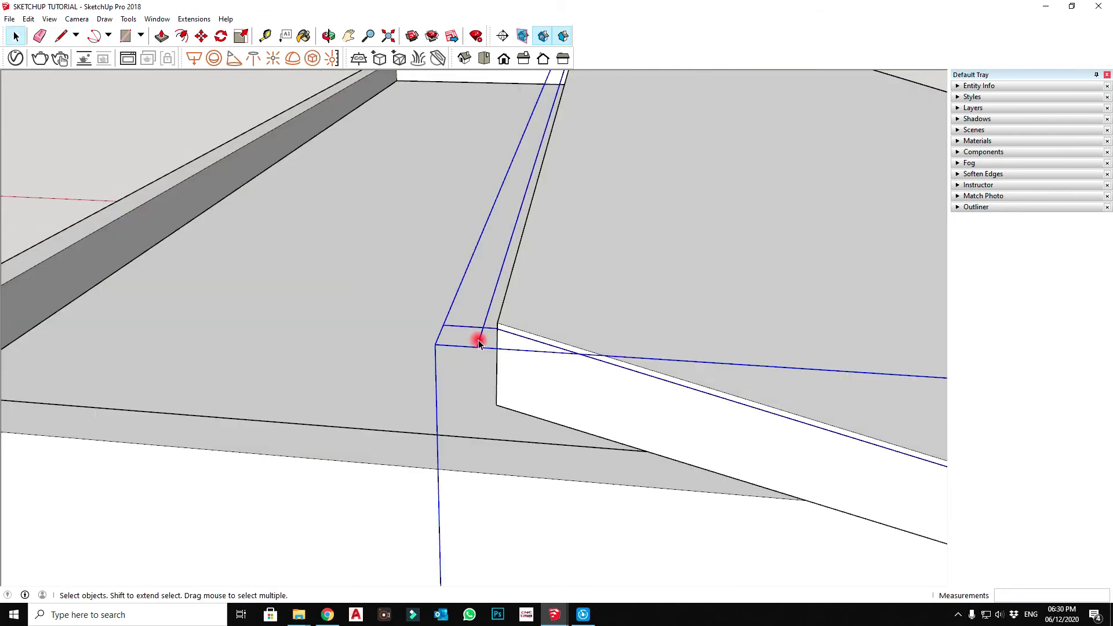
pyautogui.doubleClick(479, 343)
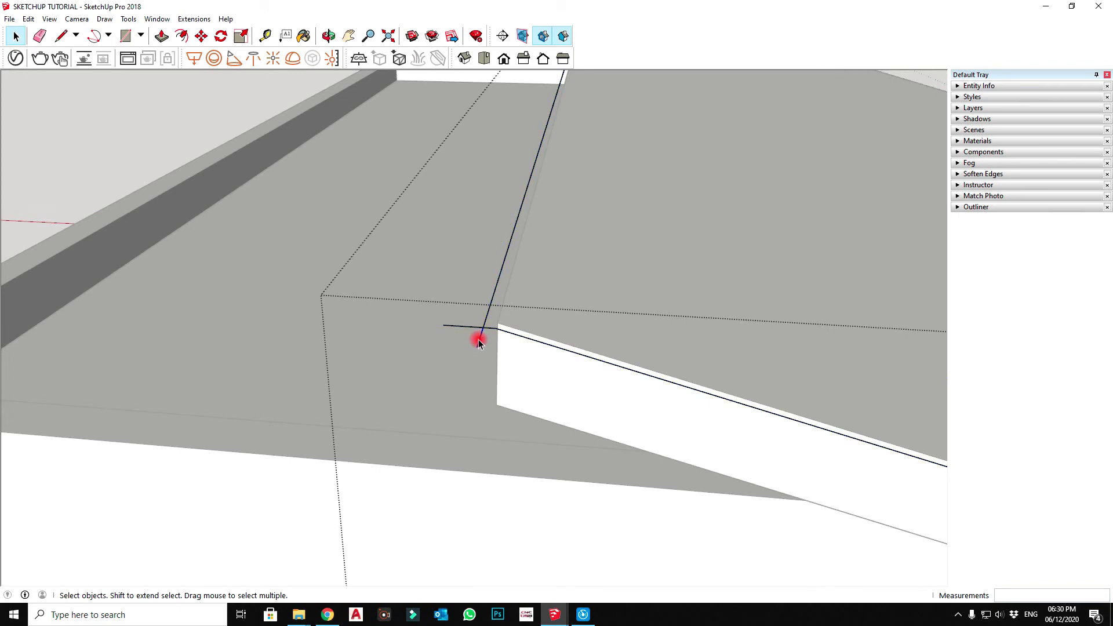
pyautogui.doubleClick(479, 341)
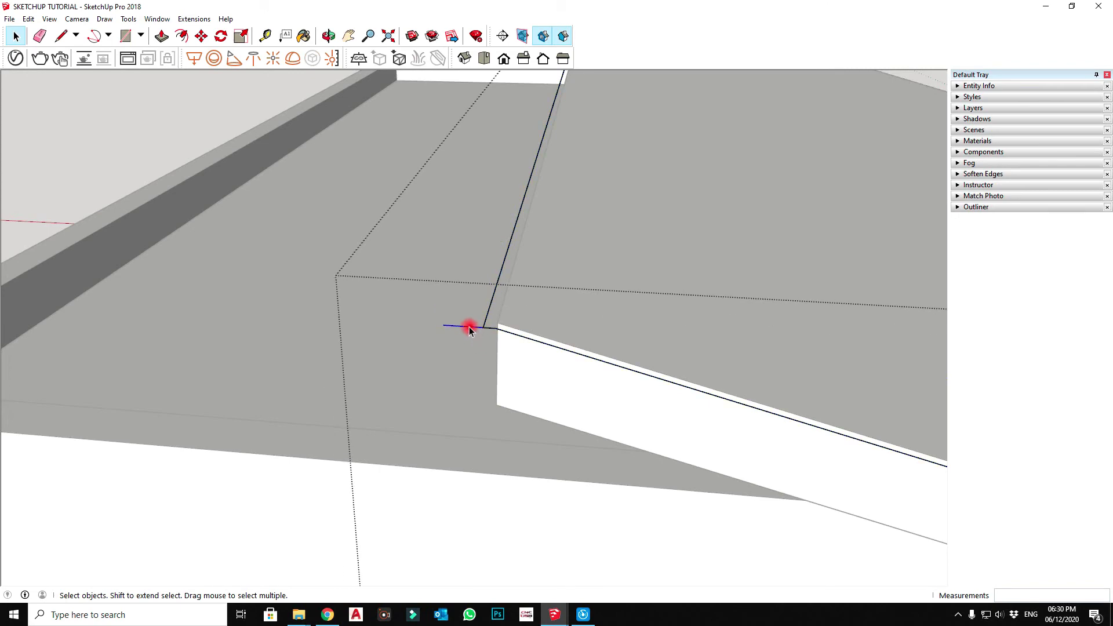
pyautogui.scroll(-5, 273, 345)
pyautogui.scroll(-3, 614, 361)
pyautogui.moveTo(614, 361)
pyautogui.mouseDown(button='middle')
pyautogui.moveTo(126, 363)
pyautogui.moveTo(234, 340)
pyautogui.mouseUp(button='middle')
pyautogui.scroll(2, 345, 290)
pyautogui.scroll(1, 321, 261)
pyautogui.scroll(3, 318, 262)
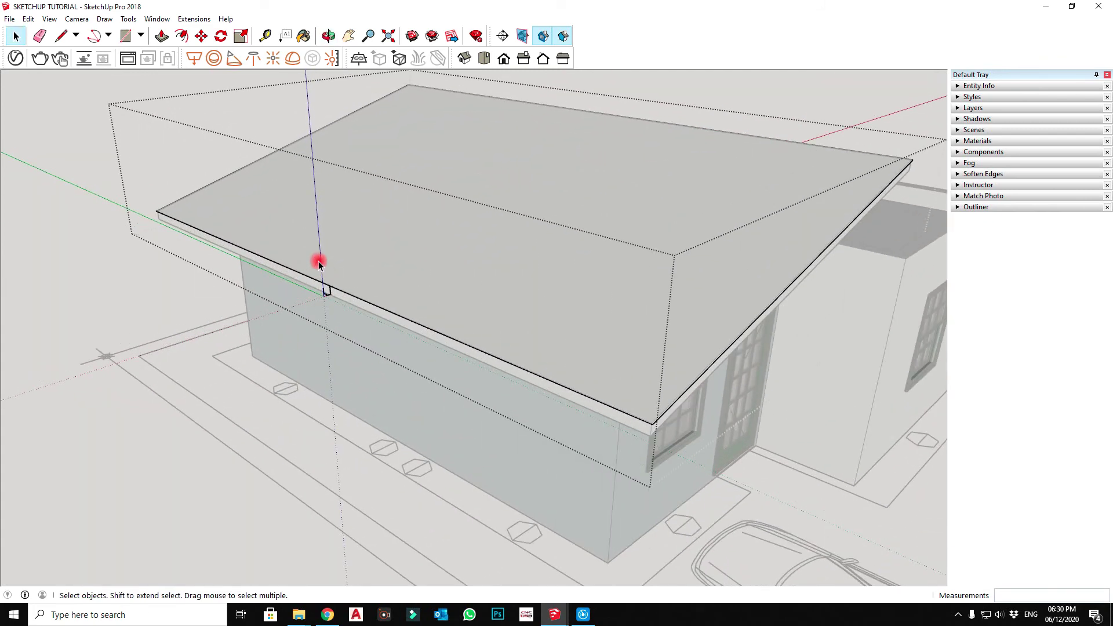
pyautogui.scroll(2, 346, 285)
# Start Follow Me and sweep the stepped gutter profile along the front eave
pyautogui.scroll(2, 342, 281)
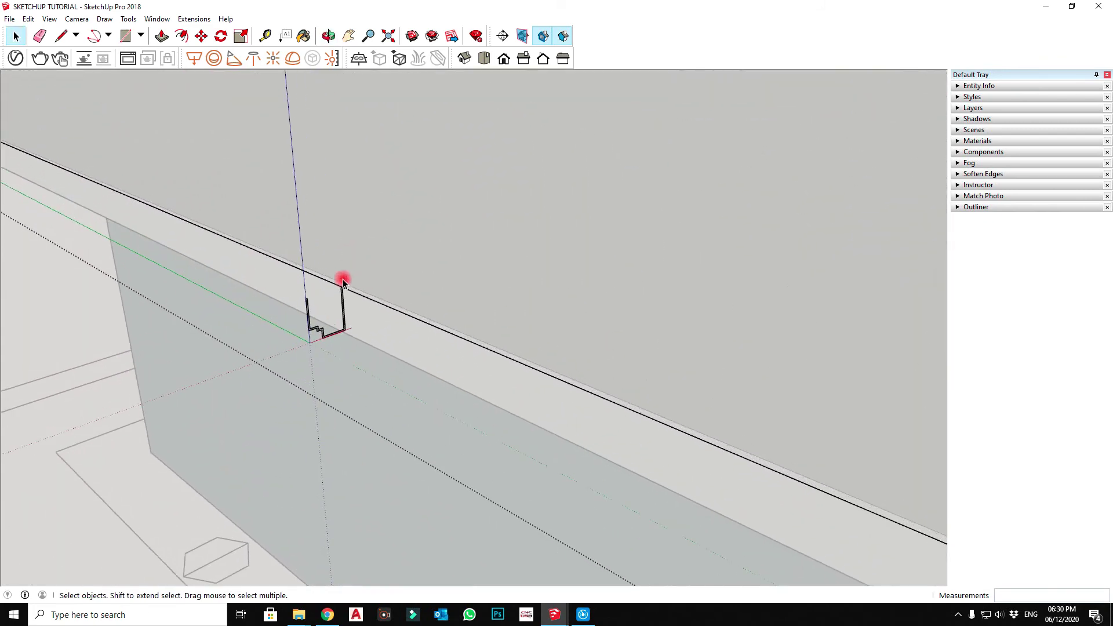
pyautogui.click(128, 20)
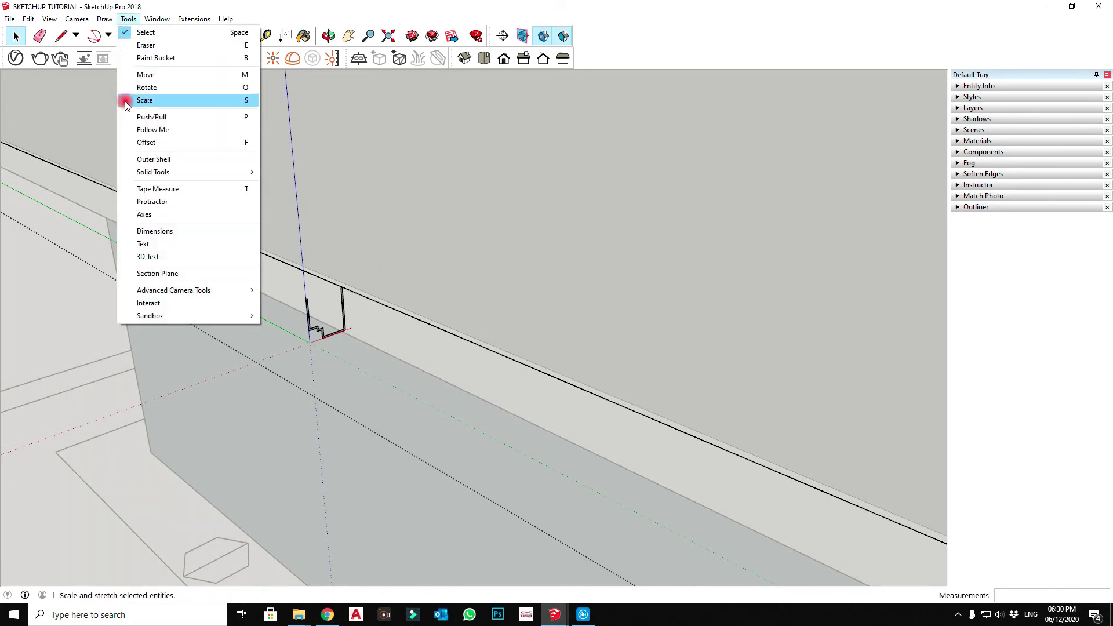
pyautogui.click(154, 130)
pyautogui.scroll(1, 360, 290)
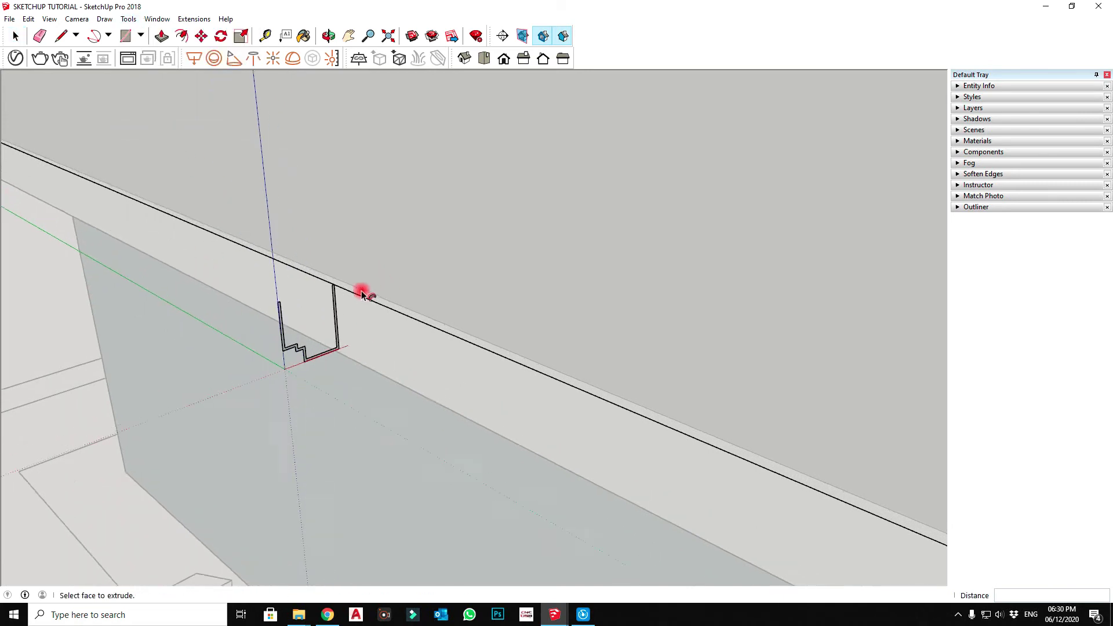
pyautogui.scroll(2, 339, 291)
pyautogui.scroll(1, 331, 288)
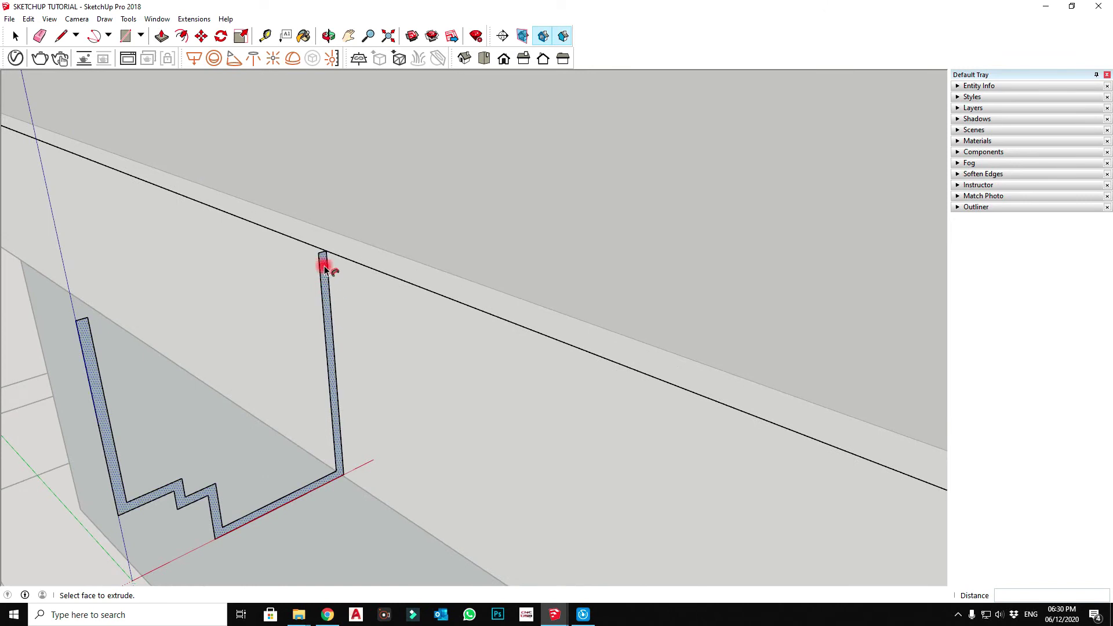
pyautogui.moveTo(324, 268); pyautogui.dragTo(429, 293)
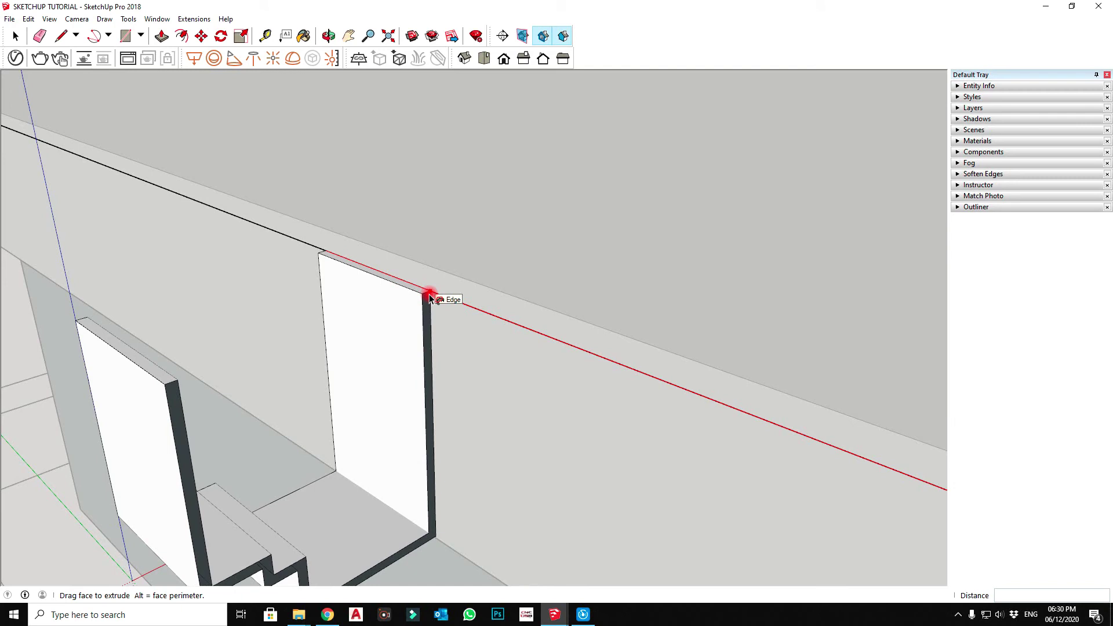
# Extend the gutter sweep along the rest of the front eave
pyautogui.scroll(-2, 429, 296)
pyautogui.scroll(-2, 429, 296)
pyautogui.scroll(-2, 429, 295)
pyautogui.scroll(-1, 429, 296)
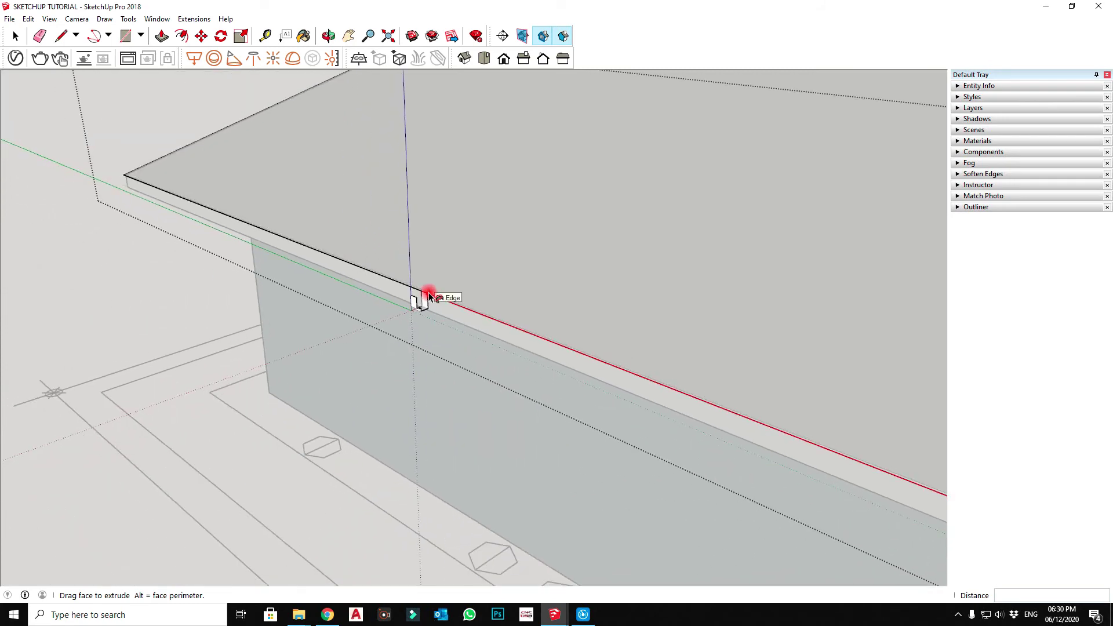
pyautogui.scroll(-2, 429, 297)
pyautogui.scroll(-2, 454, 310)
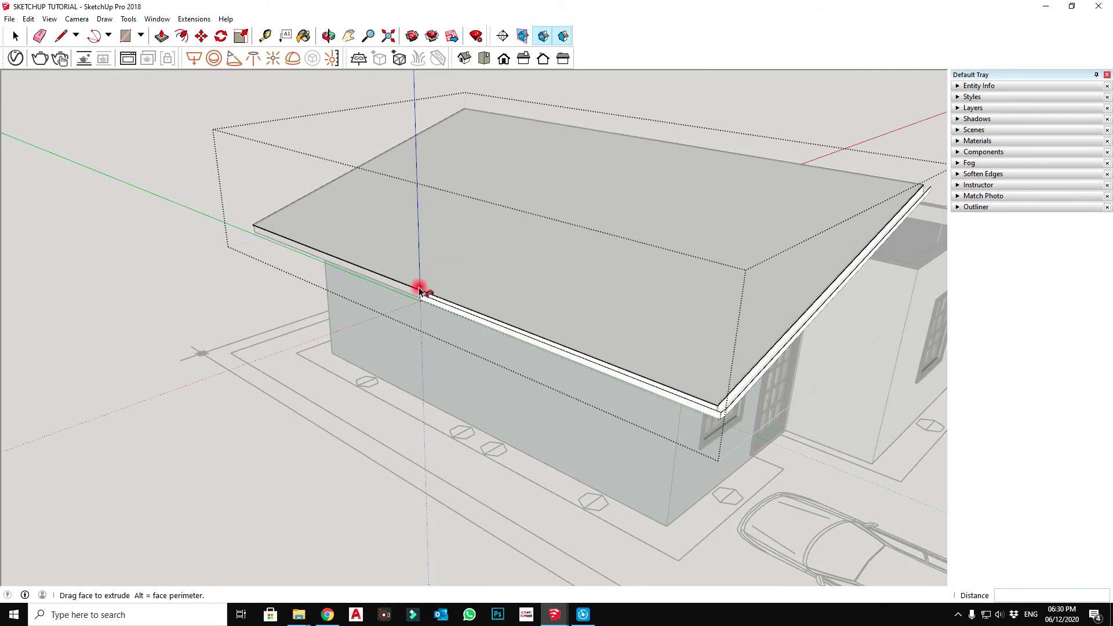
pyautogui.moveTo(420, 290); pyautogui.dragTo(477, 267)
pyautogui.click(655, 372)
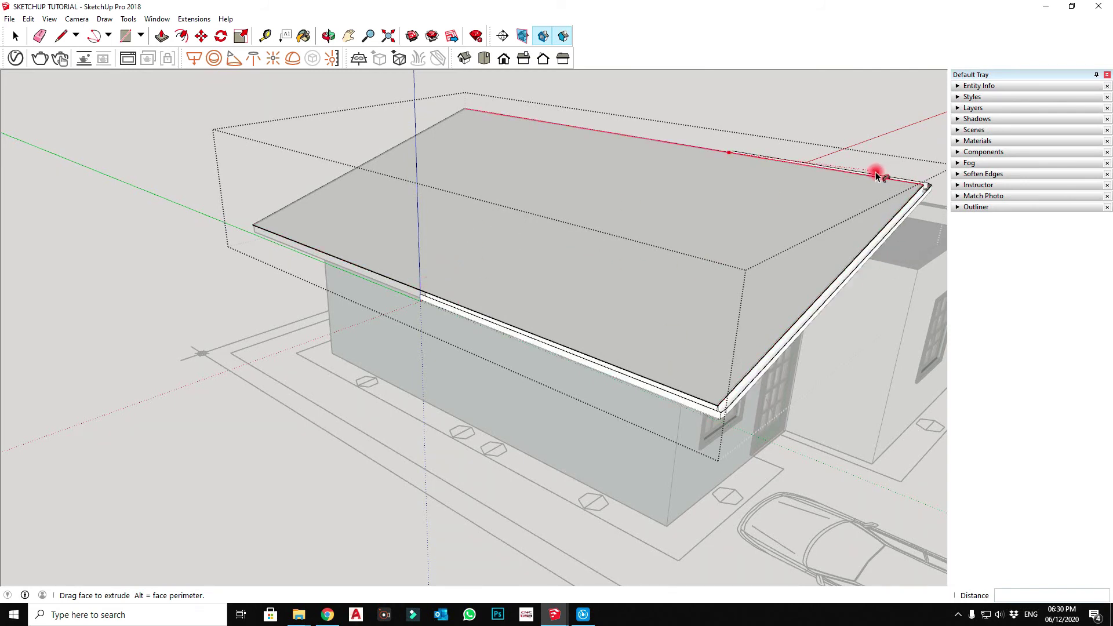
# Carry the gutter along the back roof edge and around the far corner
pyautogui.moveTo(488, 109); pyautogui.dragTo(458, 110)
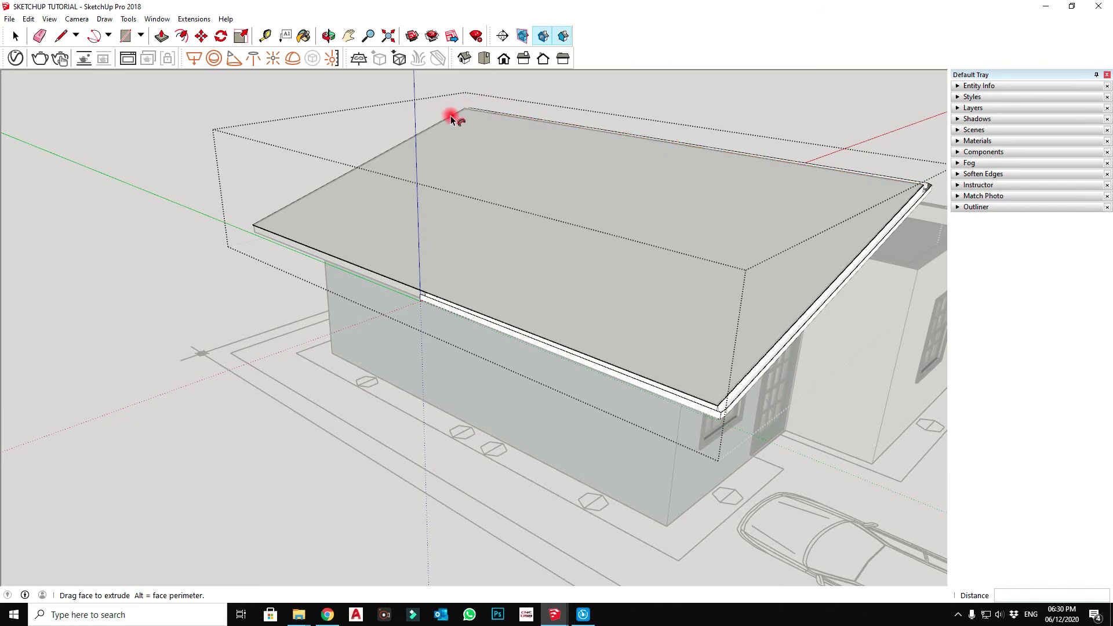
pyautogui.moveTo(422, 134)
pyautogui.mouseDown(button='middle')
pyautogui.moveTo(417, 159)
pyautogui.moveTo(703, 209)
pyautogui.moveTo(159, 193)
pyautogui.moveTo(458, 226)
pyautogui.moveTo(308, 243)
pyautogui.mouseUp(button='middle')
pyautogui.scroll(2, 194, 152)
pyautogui.scroll(2, 251, 203)
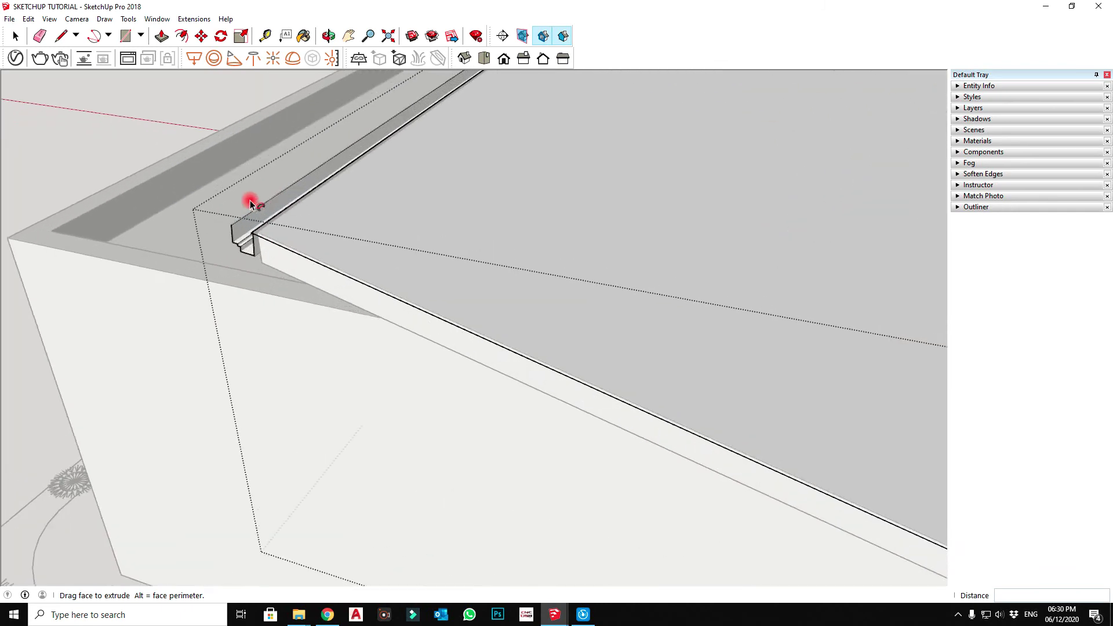
pyautogui.scroll(3, 223, 229)
pyautogui.click(238, 230)
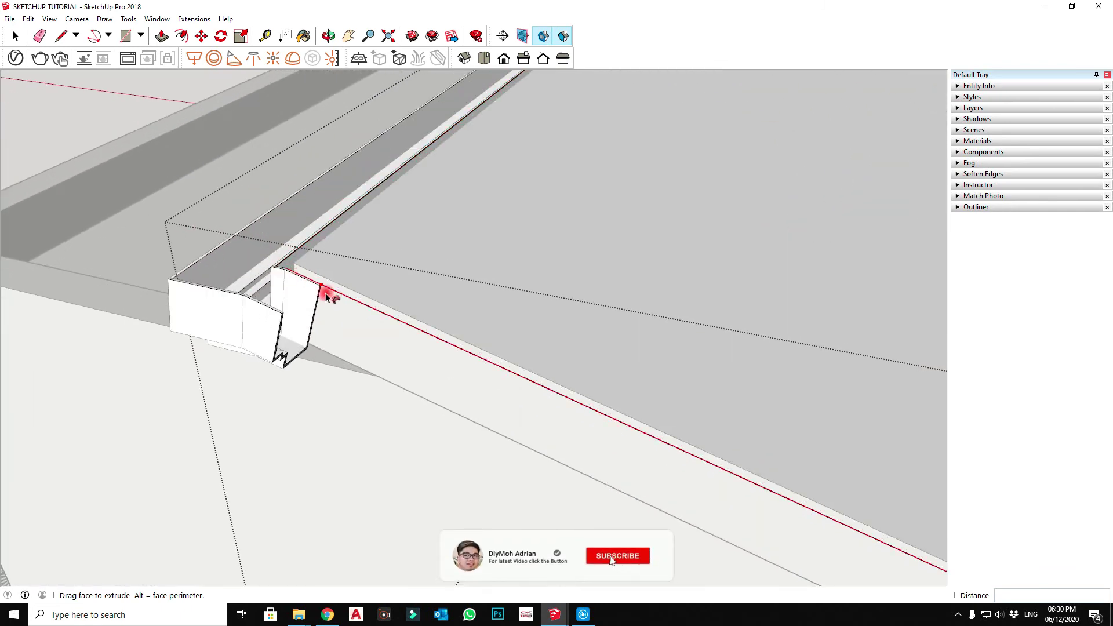
pyautogui.scroll(-2, 326, 295)
pyautogui.scroll(-2, 323, 294)
pyautogui.scroll(-2, 323, 293)
pyautogui.scroll(4, 302, 294)
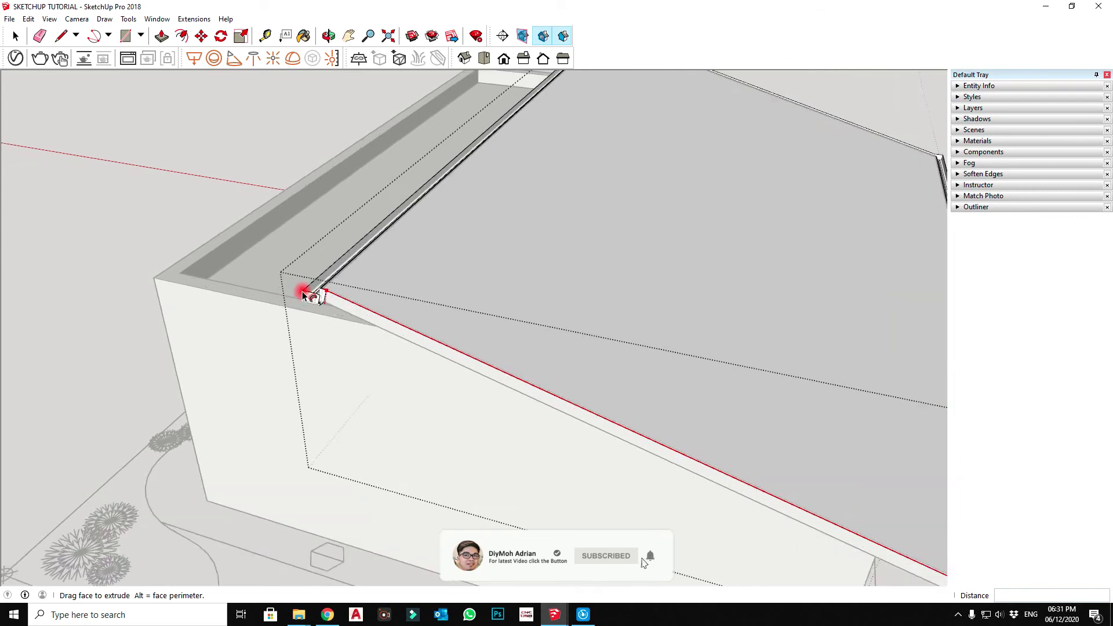
pyautogui.moveTo(302, 294)
pyautogui.mouseDown(button='middle')
pyautogui.moveTo(401, 293)
pyautogui.moveTo(384, 310)
pyautogui.moveTo(476, 241)
pyautogui.moveTo(519, 239)
pyautogui.mouseUp(button='middle')
# Zoom and orbit to check the gutter along the left roof edge from a low angle
pyautogui.scroll(-3, 578, 231)
pyautogui.scroll(-5, 355, 194)
pyautogui.scroll(-3, 333, 192)
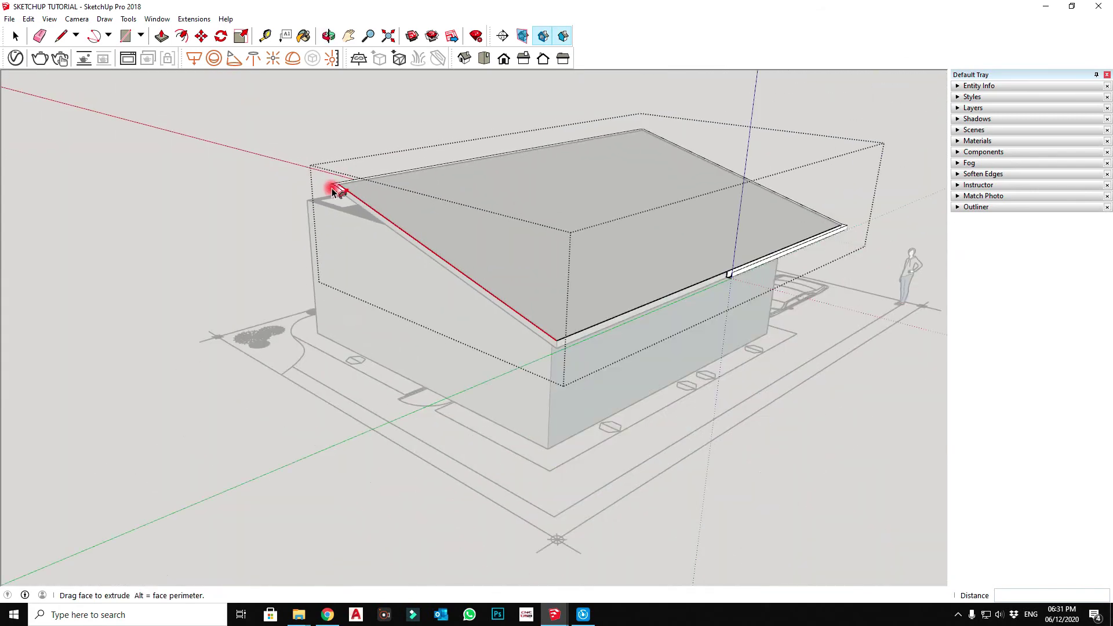
pyautogui.scroll(2, 541, 325)
pyautogui.scroll(2, 566, 356)
pyautogui.scroll(2, 576, 348)
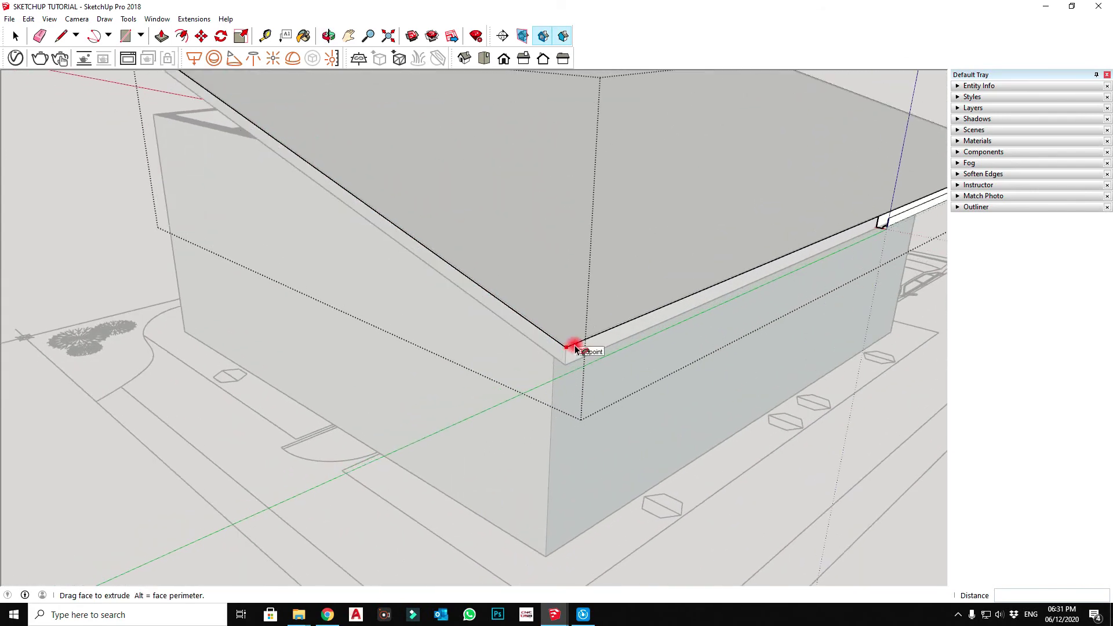
pyautogui.scroll(2, 574, 348)
pyautogui.scroll(2, 569, 353)
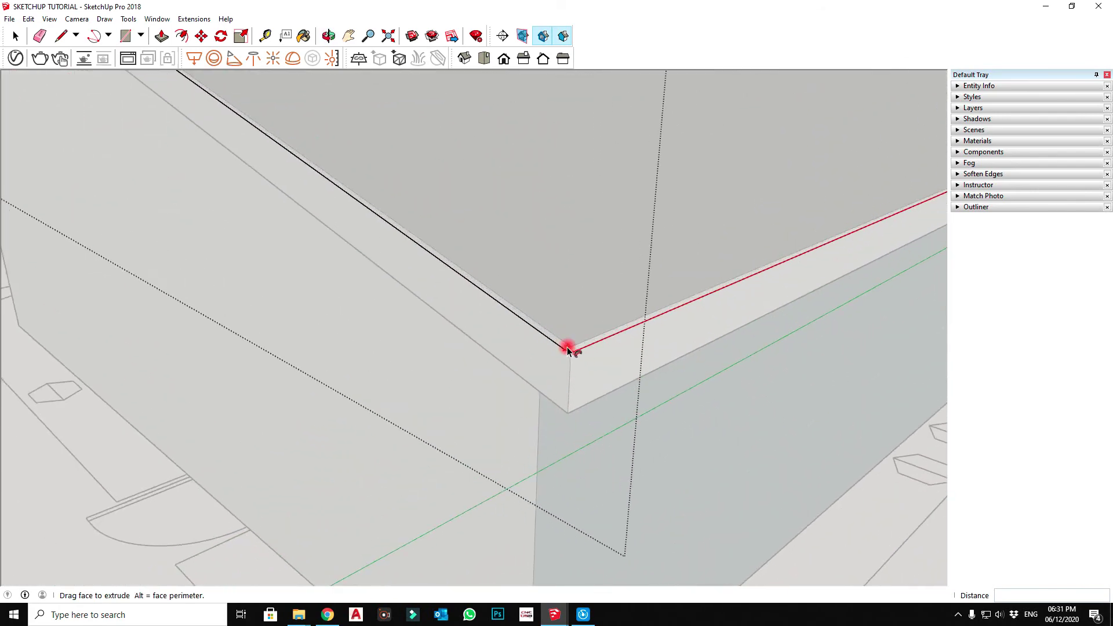
pyautogui.scroll(-2, 568, 348)
pyautogui.scroll(-2, 584, 350)
pyautogui.scroll(-2, 464, 357)
pyautogui.scroll(-2, 514, 347)
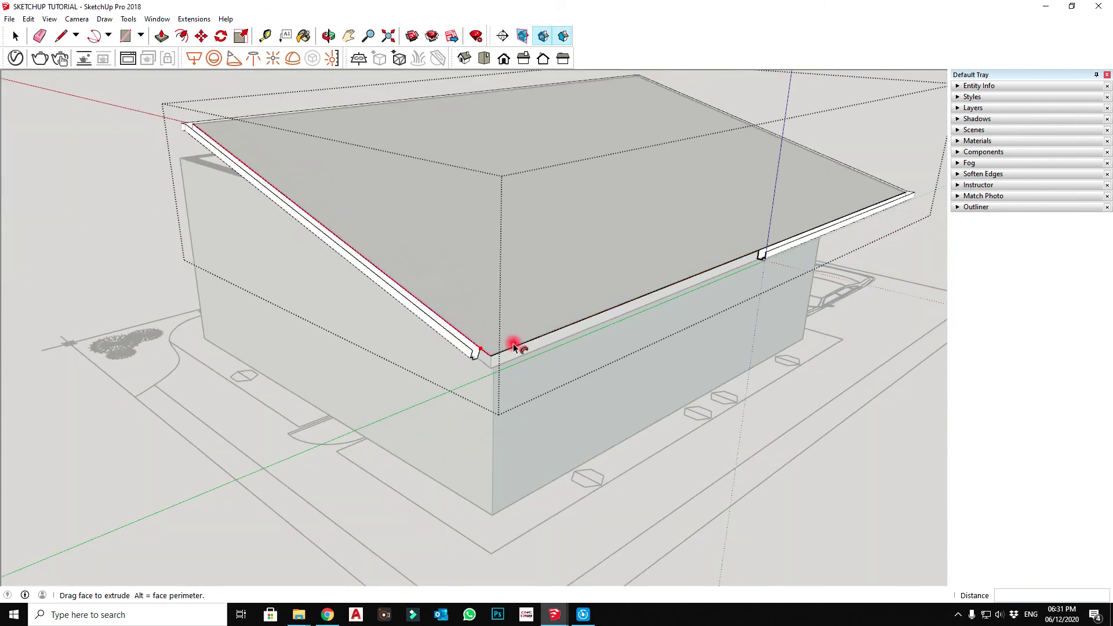
pyautogui.scroll(-2, 514, 346)
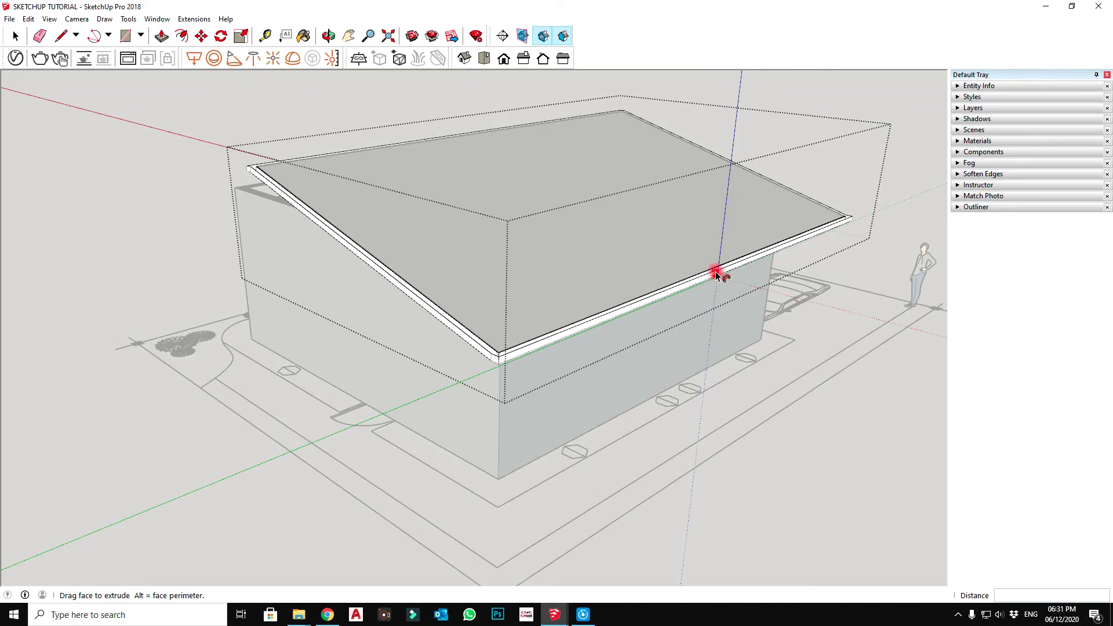
pyautogui.scroll(2, 716, 275)
pyautogui.scroll(3, 718, 274)
pyautogui.moveTo(719, 273); pyautogui.dragTo(659, 323, button='middle')
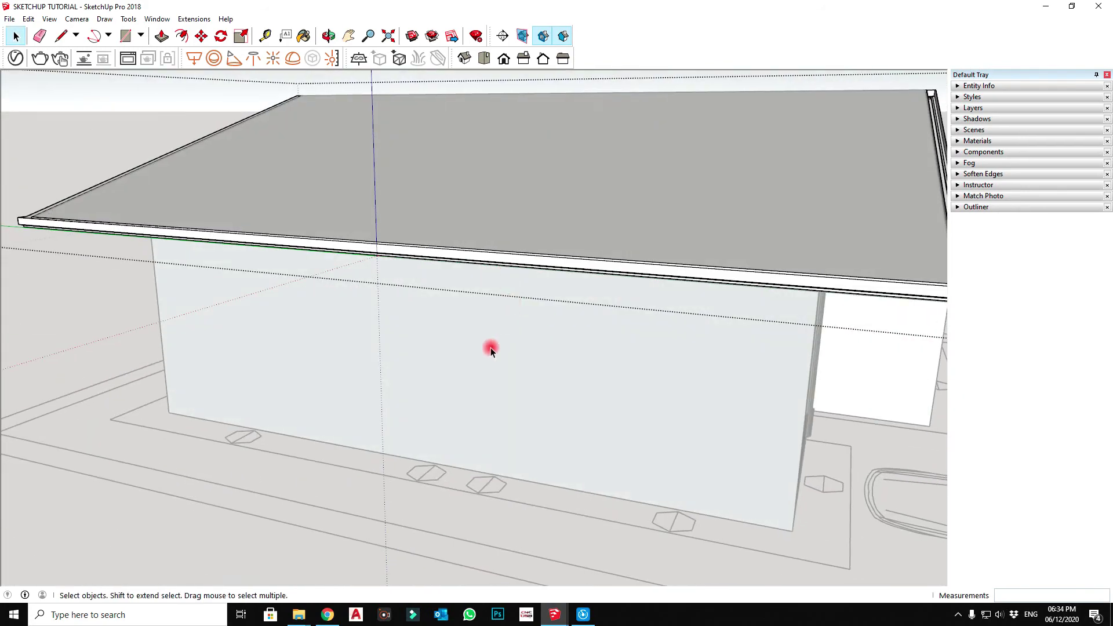
pyautogui.scroll(-3, 411, 352)
pyautogui.moveTo(411, 353)
pyautogui.mouseDown(button='middle')
pyautogui.moveTo(360, 355)
pyautogui.moveTo(321, 291)
pyautogui.mouseUp(button='middle')
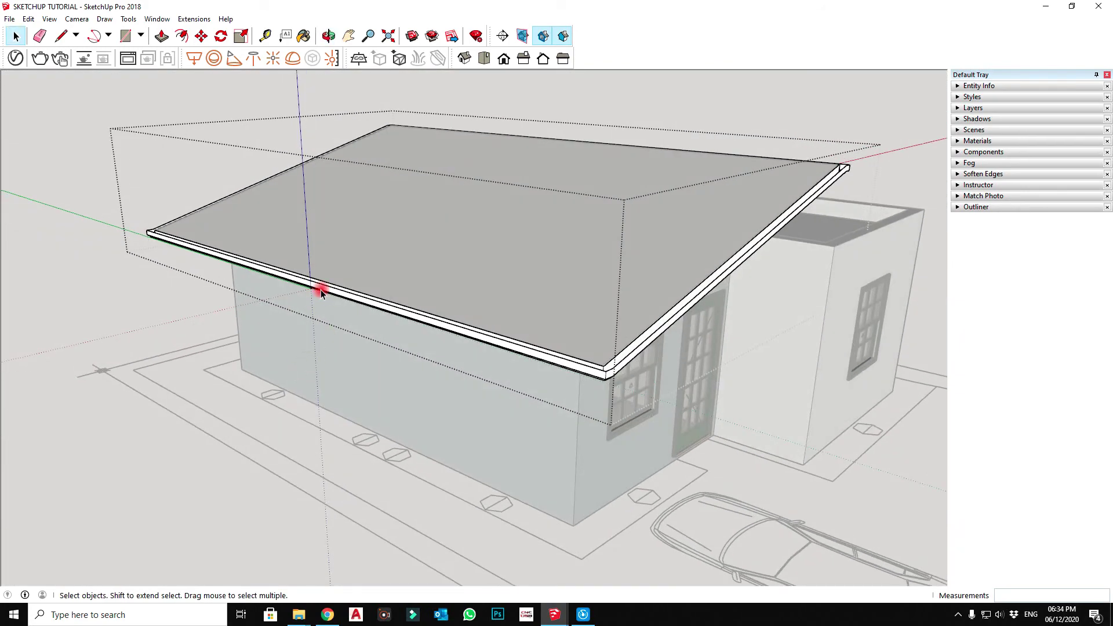
pyautogui.scroll(2, 321, 292)
pyautogui.scroll(2, 328, 277)
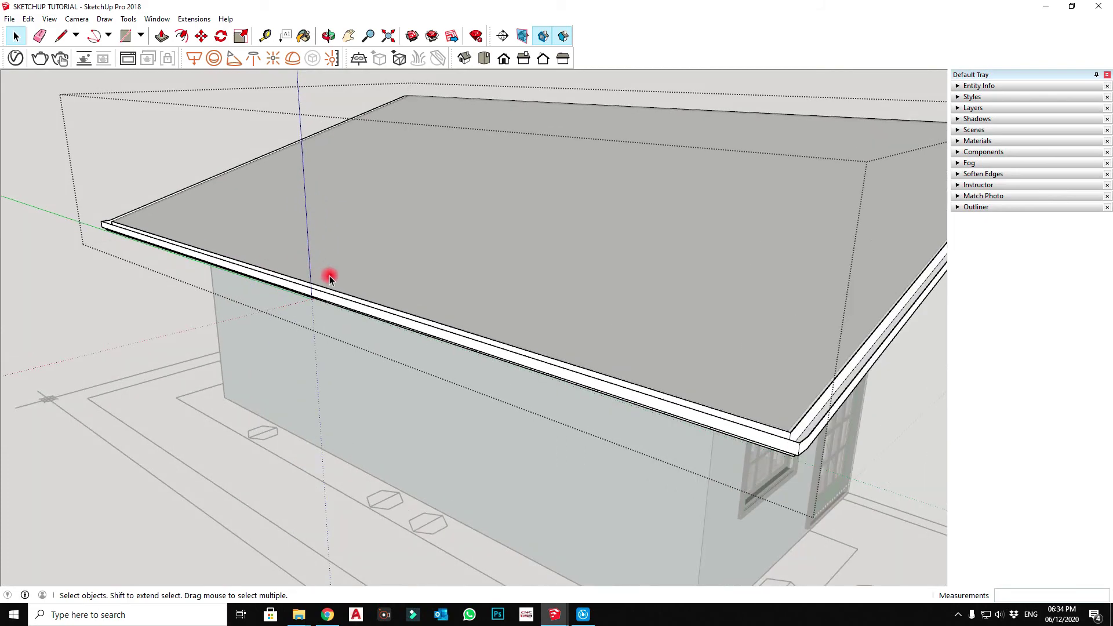
pyautogui.moveTo(329, 280)
pyautogui.mouseDown(button='middle')
pyautogui.moveTo(355, 307)
pyautogui.moveTo(286, 313)
pyautogui.moveTo(279, 289)
pyautogui.moveTo(197, 253)
pyautogui.mouseUp(button='middle')
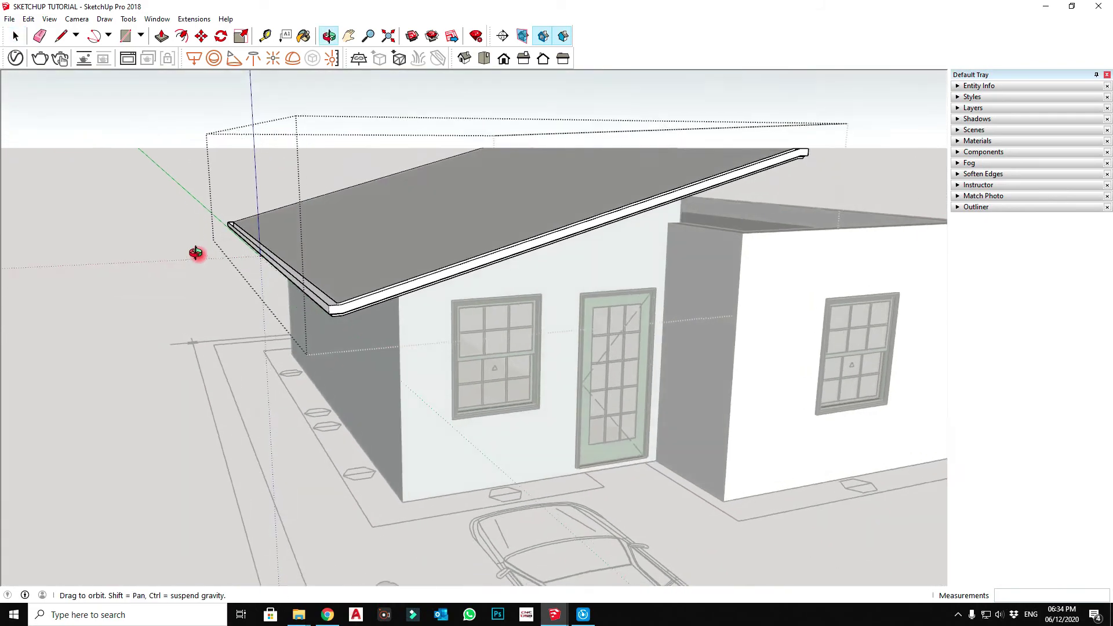
pyautogui.scroll(2, 348, 298)
pyautogui.scroll(1, 422, 353)
pyautogui.moveTo(423, 352); pyautogui.dragTo(350, 308, button='middle')
pyautogui.scroll(2, 324, 290)
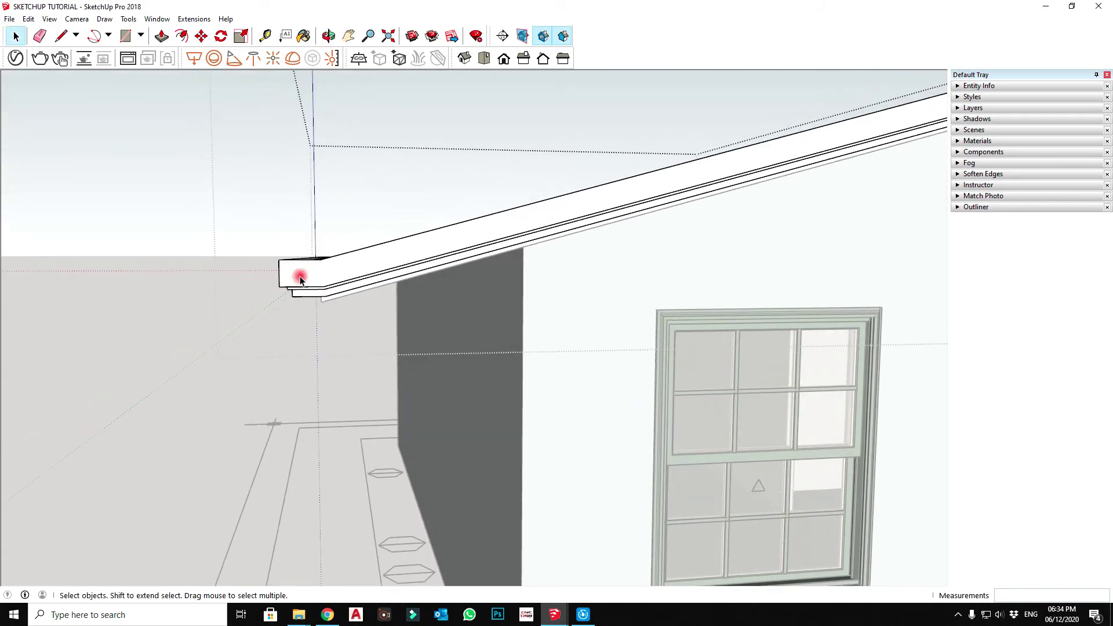
pyautogui.moveTo(299, 279); pyautogui.dragTo(323, 301, button='middle')
pyautogui.moveTo(265, 246); pyautogui.dragTo(412, 288, button='middle')
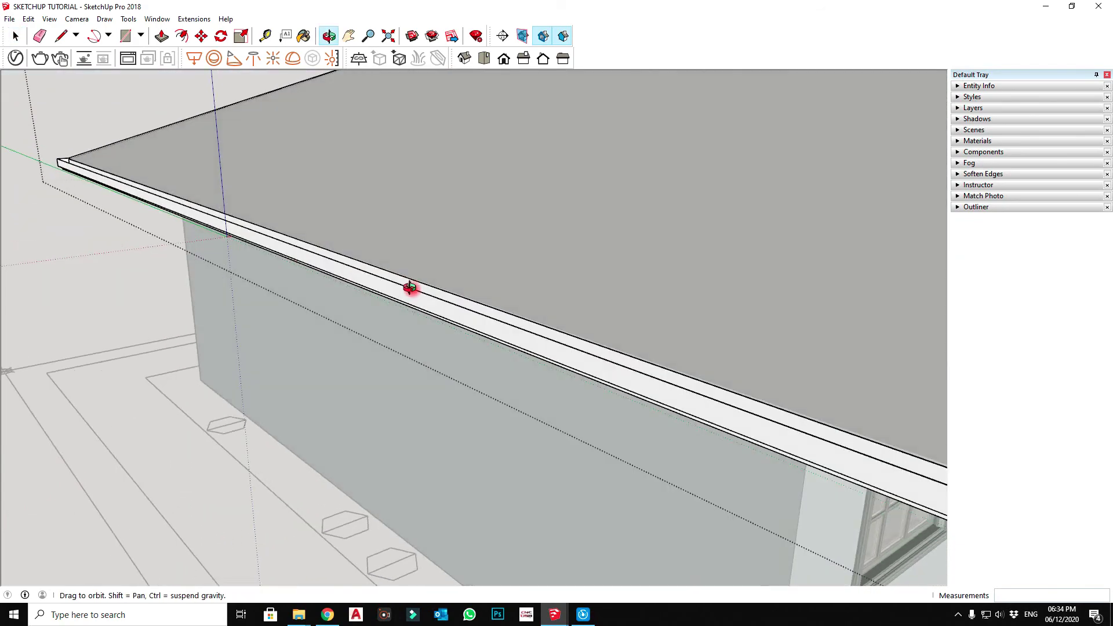
pyautogui.scroll(-2, 301, 254)
pyautogui.scroll(2, 146, 281)
pyautogui.scroll(-2, 154, 281)
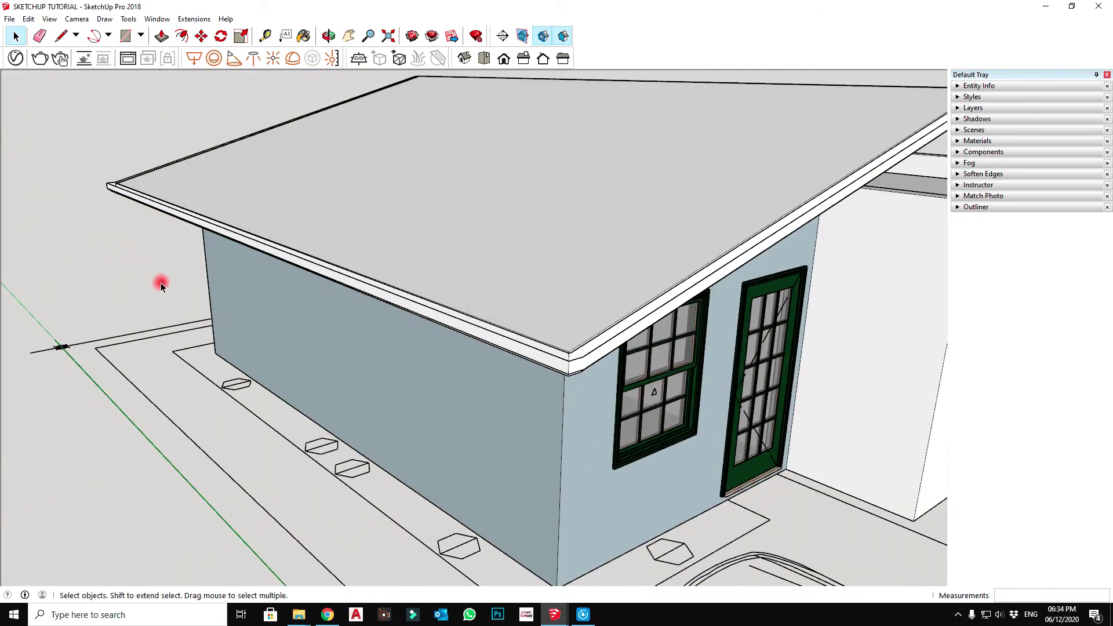
pyautogui.moveTo(162, 280)
pyautogui.mouseDown(button='middle')
pyautogui.moveTo(405, 318)
pyautogui.moveTo(569, 256)
pyautogui.moveTo(531, 227)
pyautogui.moveTo(684, 137)
pyautogui.mouseUp(button='middle')
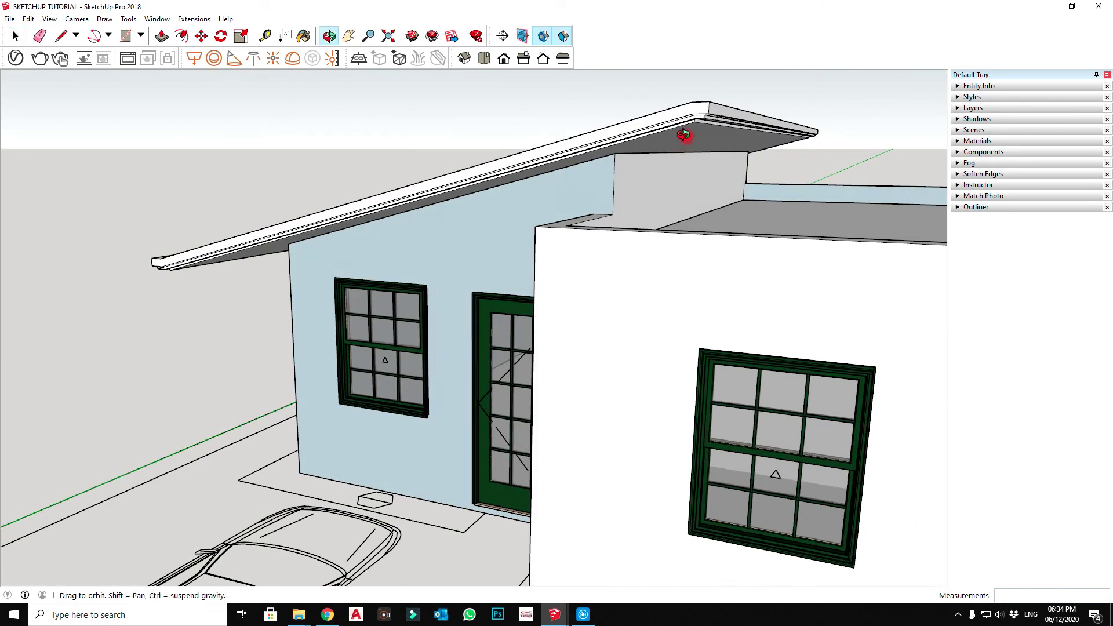
pyautogui.scroll(3, 713, 218)
pyautogui.scroll(2, 729, 203)
pyautogui.scroll(2, 723, 244)
pyautogui.scroll(2, 724, 244)
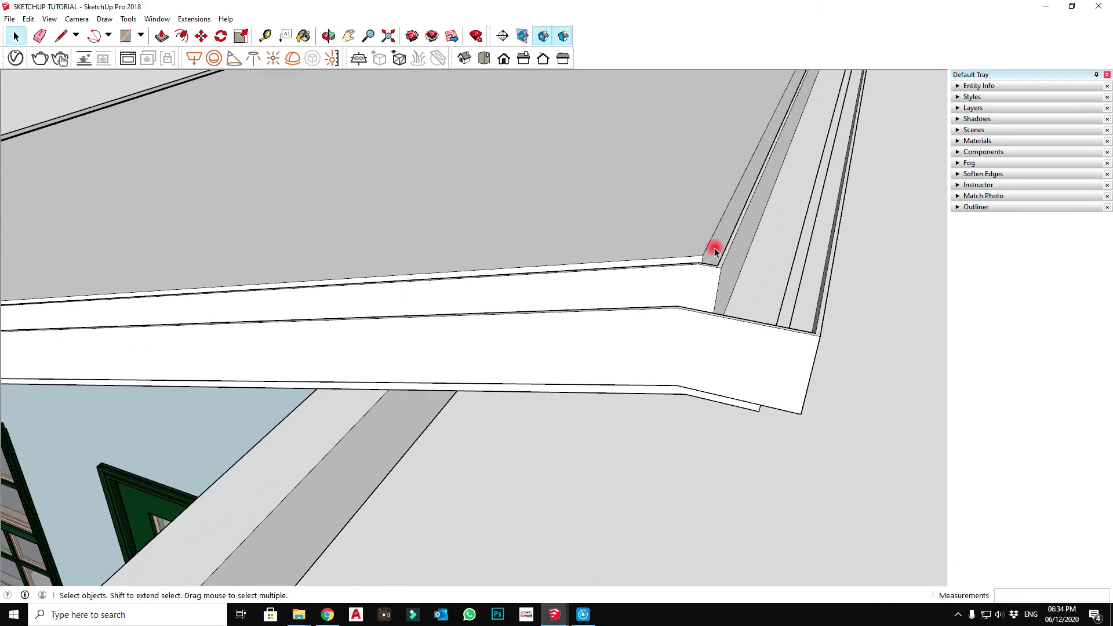
pyautogui.moveTo(713, 245); pyautogui.dragTo(728, 288, button='middle')
pyautogui.scroll(2, 696, 249)
pyautogui.scroll(-2, 717, 249)
pyautogui.scroll(-3, 728, 242)
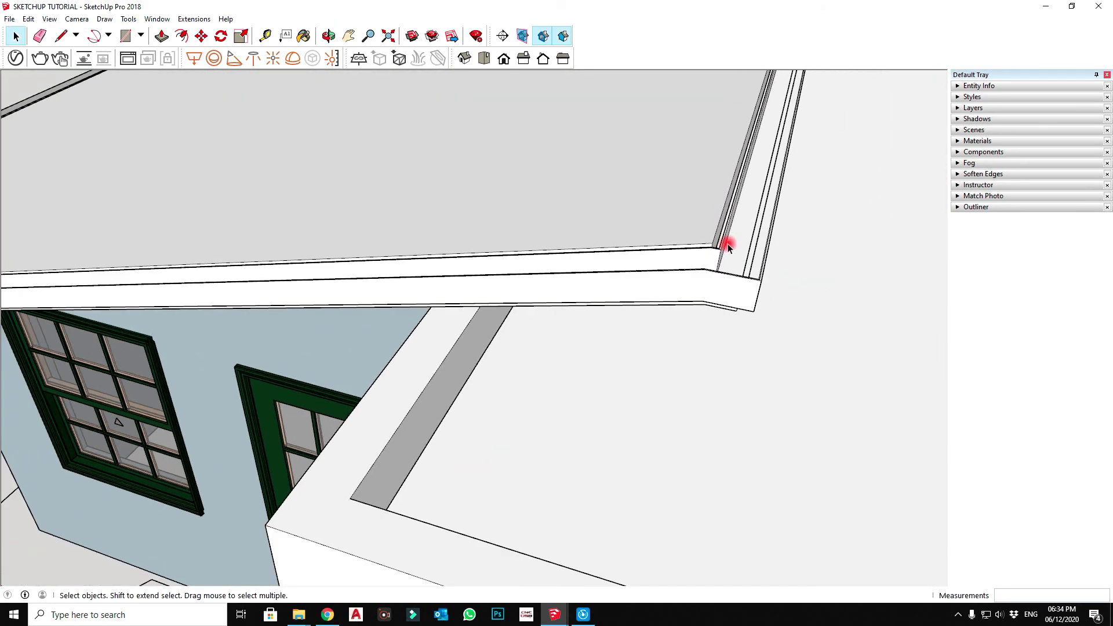
pyautogui.scroll(-3, 825, 263)
pyautogui.moveTo(825, 263); pyautogui.dragTo(291, 259, button='middle')
pyautogui.scroll(2, 490, 359)
pyautogui.scroll(2, 385, 415)
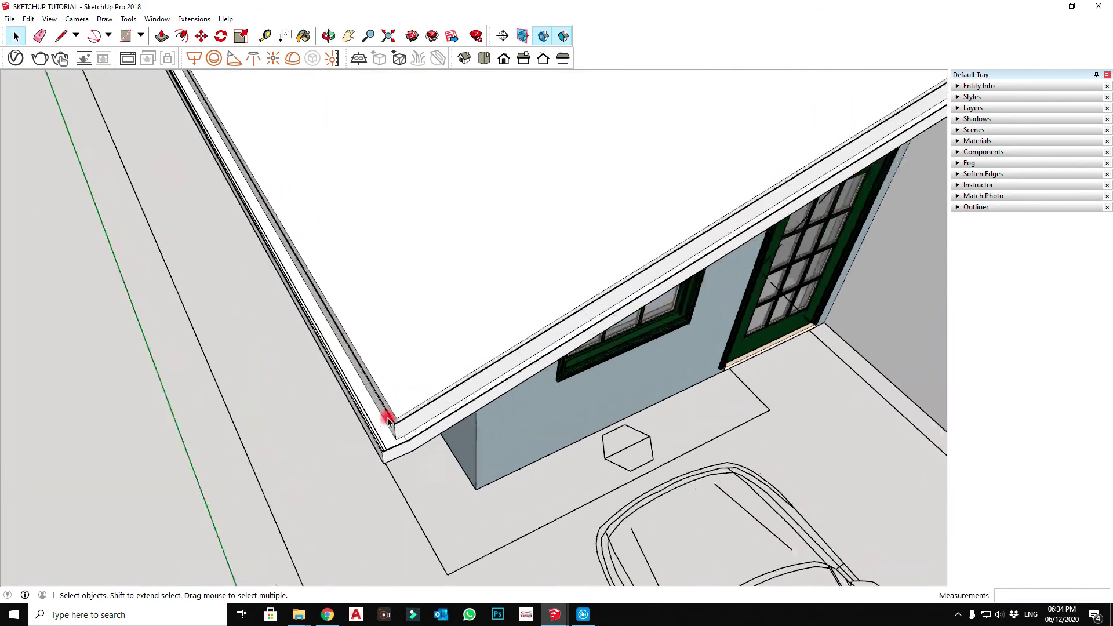
pyautogui.scroll(1, 402, 427)
pyautogui.scroll(2, 377, 405)
pyautogui.scroll(2, 383, 400)
pyautogui.scroll(1, 375, 428)
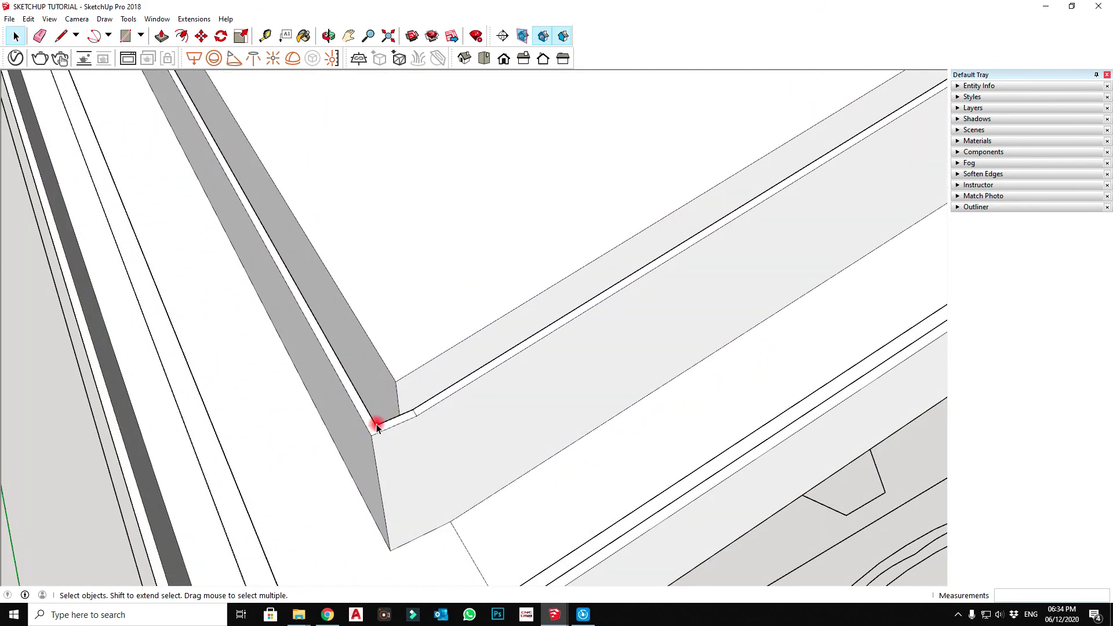
pyautogui.scroll(-2, 378, 426)
pyautogui.scroll(-1, 378, 428)
pyautogui.scroll(-1, 378, 430)
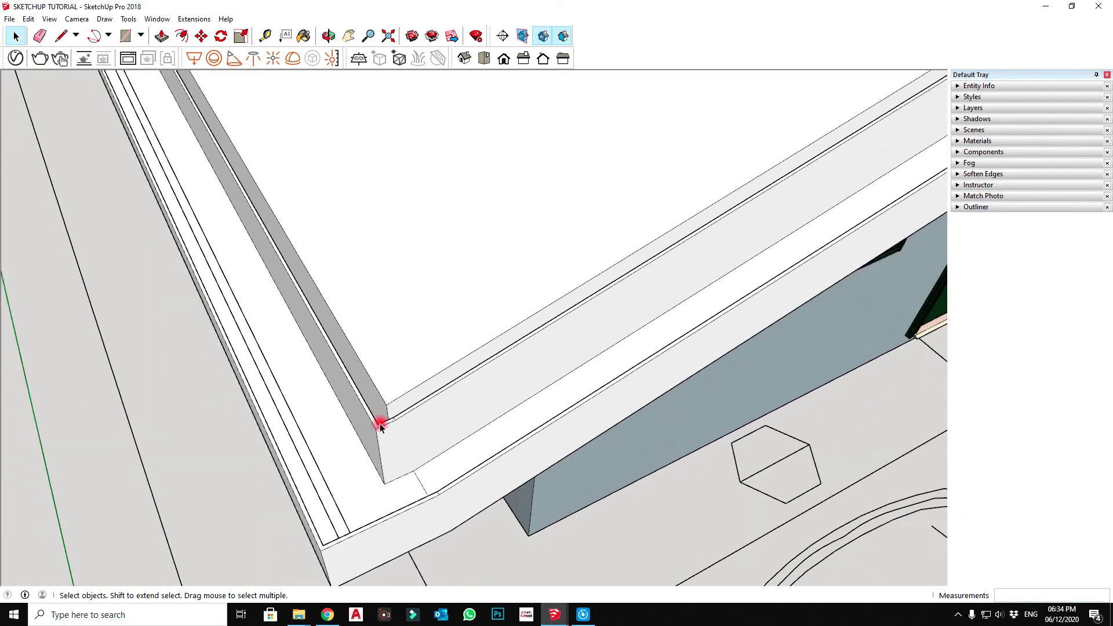
pyautogui.scroll(-1, 380, 434)
pyautogui.scroll(-2, 380, 433)
pyautogui.scroll(-2, 435, 435)
pyautogui.scroll(-1, 586, 410)
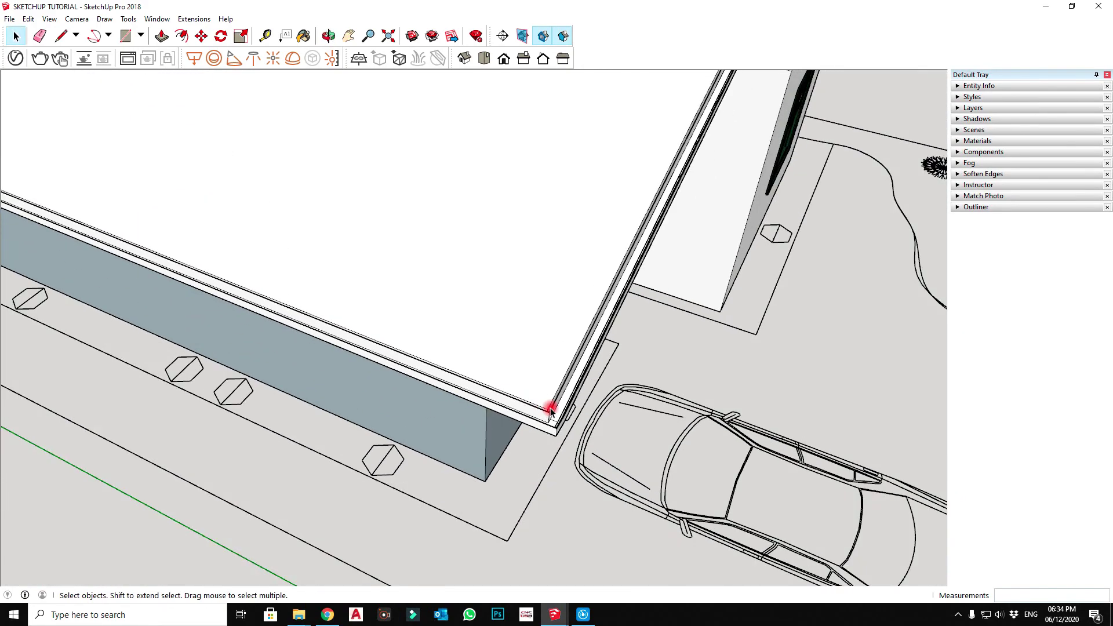
pyautogui.scroll(-1, 550, 403)
pyautogui.scroll(-5, 570, 417)
pyautogui.moveTo(323, 347)
pyautogui.mouseDown(button='middle')
pyautogui.moveTo(698, 343)
pyautogui.moveTo(290, 335)
pyautogui.moveTo(501, 365)
pyautogui.moveTo(427, 398)
pyautogui.moveTo(430, 166)
pyautogui.moveTo(415, 141)
pyautogui.moveTo(257, 168)
pyautogui.moveTo(584, 323)
pyautogui.moveTo(506, 314)
pyautogui.moveTo(229, 337)
pyautogui.moveTo(336, 352)
pyautogui.moveTo(360, 256)
pyautogui.moveTo(336, 174)
pyautogui.mouseUp(button='middle')
pyautogui.scroll(2, 501, 366)
pyautogui.scroll(1, 430, 167)
pyautogui.scroll(3, 420, 166)
pyautogui.scroll(-2, 419, 154)
pyautogui.scroll(2, 415, 142)
pyautogui.scroll(-3, 256, 169)
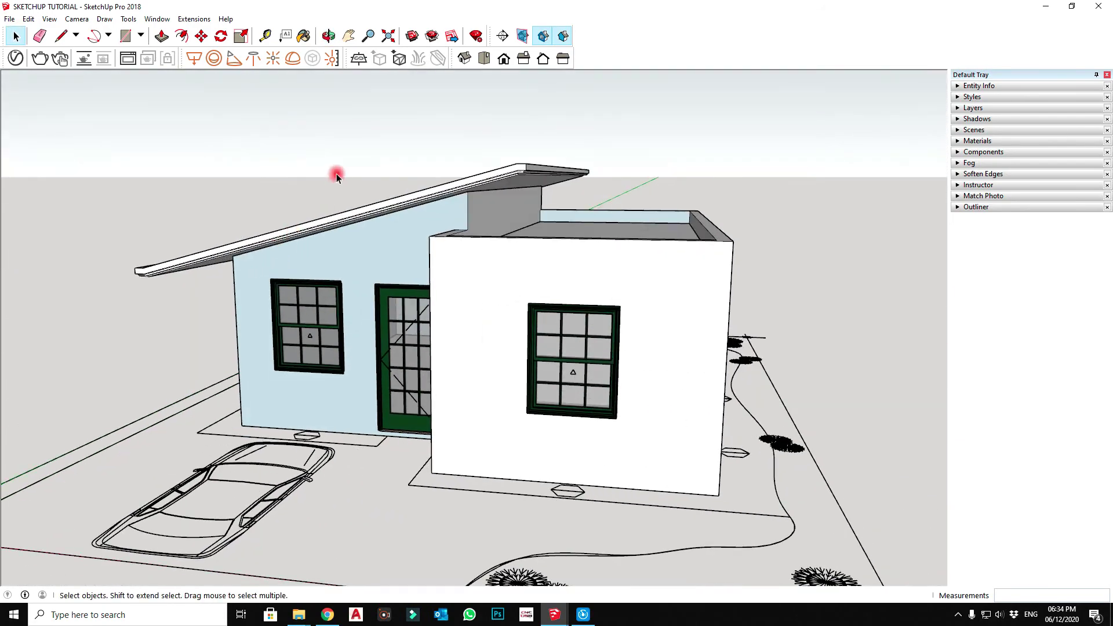
pyautogui.scroll(4, 485, 213)
pyautogui.scroll(-3, 485, 214)
pyautogui.scroll(3, 260, 259)
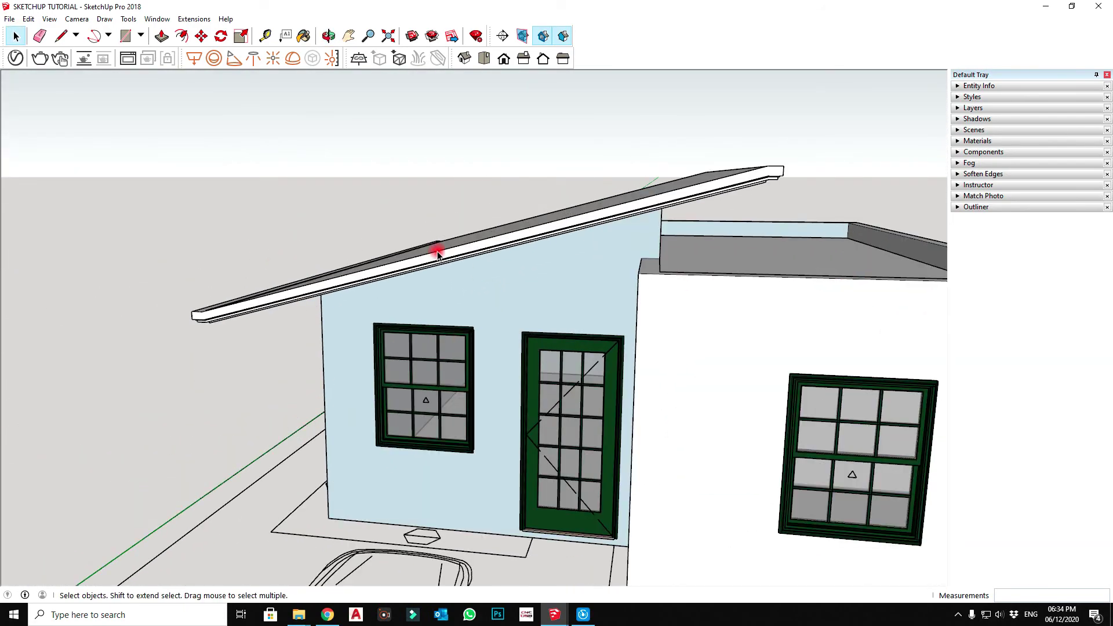
pyautogui.moveTo(437, 253); pyautogui.dragTo(653, 274, button='middle')
pyautogui.scroll(-3, 318, 256)
pyautogui.moveTo(318, 256)
pyautogui.mouseDown(button='middle')
pyautogui.moveTo(468, 238)
pyautogui.moveTo(566, 251)
pyautogui.moveTo(410, 251)
pyautogui.moveTo(428, 266)
pyautogui.moveTo(524, 248)
pyautogui.moveTo(452, 297)
pyautogui.moveTo(273, 308)
pyautogui.moveTo(539, 306)
pyautogui.mouseUp(button='middle')
pyautogui.scroll(2, 476, 249)
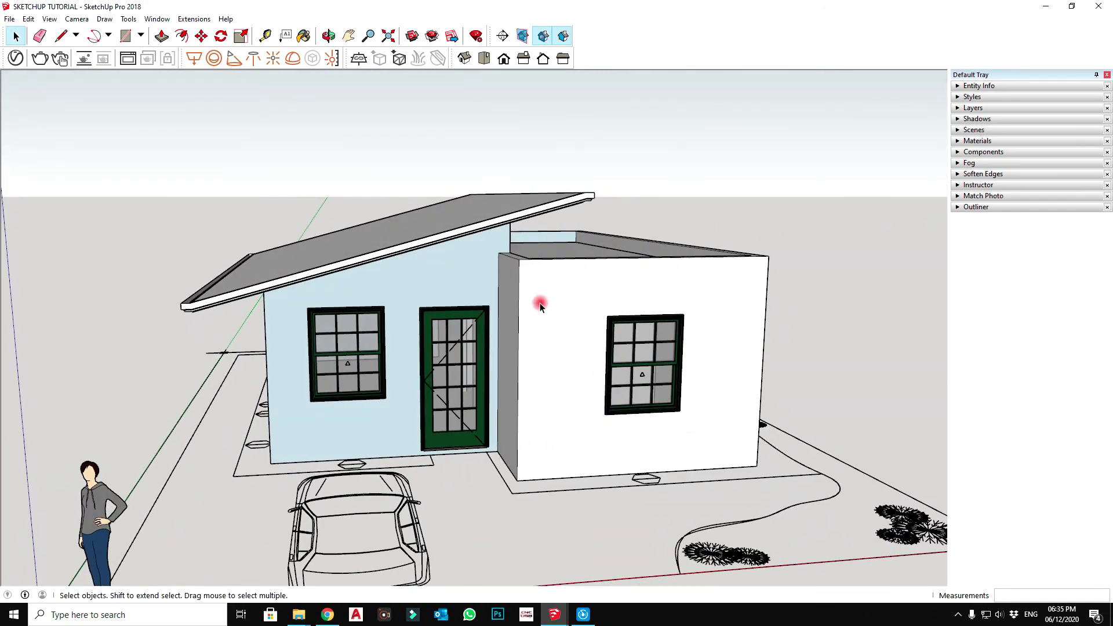
pyautogui.scroll(-2, 497, 319)
pyautogui.scroll(-2, 483, 249)
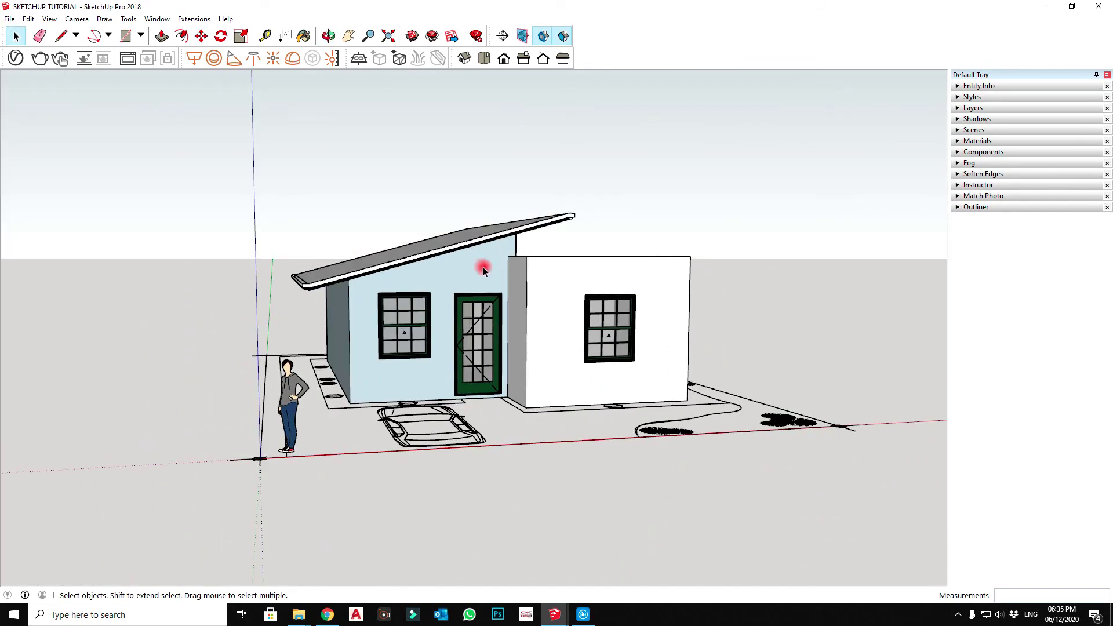
pyautogui.scroll(2, 490, 277)
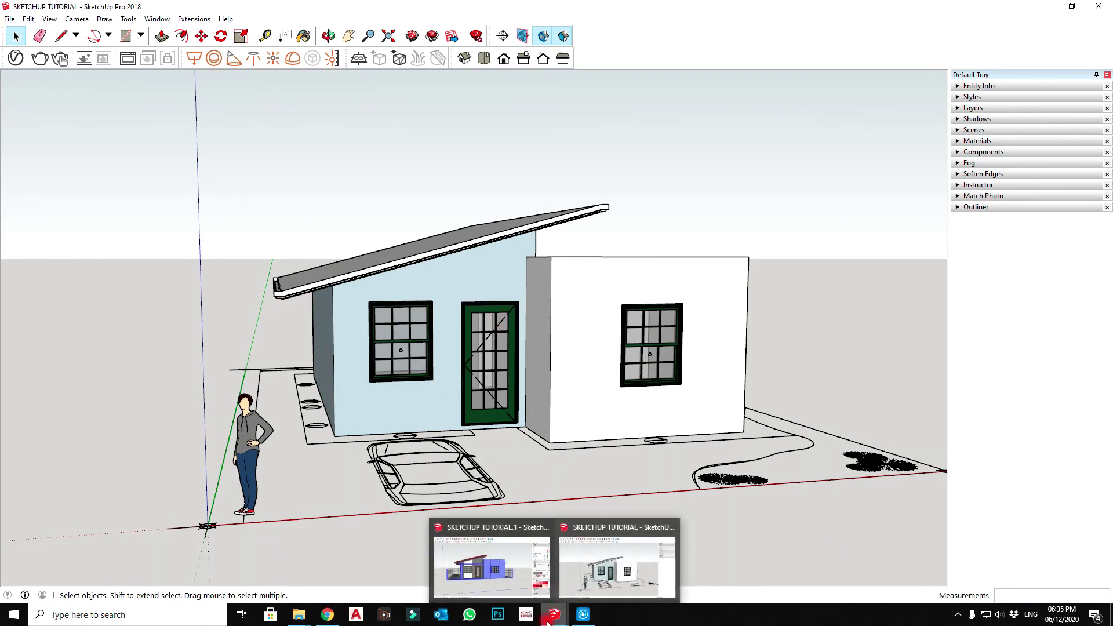
# Switch to the SKETCHUP TUTORIAL.1 reference model and orbit in to inspect its porch
pyautogui.click(492, 565)
pyautogui.moveTo(530, 481)
pyautogui.mouseDown(button='middle')
pyautogui.moveTo(496, 454)
pyautogui.moveTo(496, 533)
pyautogui.mouseUp(button='middle')
pyautogui.press('m')
pyautogui.moveTo(392, 390)
pyautogui.mouseDown(button='middle')
pyautogui.moveTo(268, 347)
pyautogui.moveTo(378, 423)
pyautogui.mouseUp(button='middle')
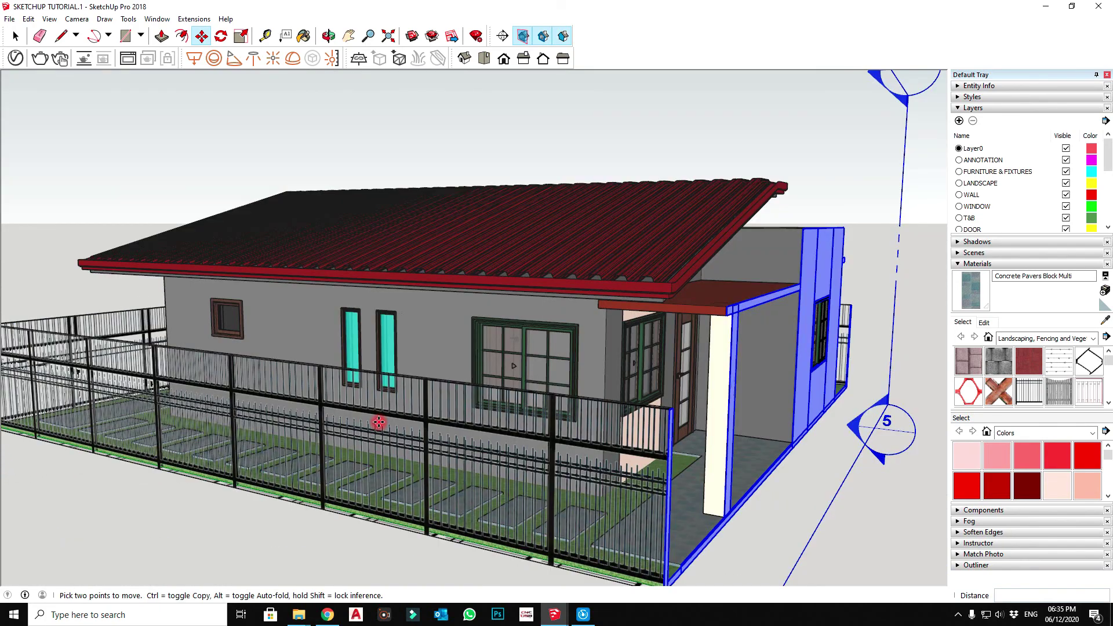
pyautogui.moveTo(507, 457); pyautogui.dragTo(437, 477, button='middle')
pyautogui.scroll(3, 283, 410)
pyautogui.moveTo(283, 409)
pyautogui.mouseDown(button='middle')
pyautogui.moveTo(373, 504)
pyautogui.moveTo(355, 566)
pyautogui.mouseUp(button='middle')
pyautogui.scroll(3, 357, 507)
pyautogui.scroll(-3, 249, 437)
pyautogui.scroll(-2, 248, 437)
pyautogui.moveTo(249, 437)
pyautogui.mouseDown(button='middle')
pyautogui.moveTo(497, 452)
pyautogui.moveTo(390, 461)
pyautogui.moveTo(369, 439)
pyautogui.moveTo(405, 323)
pyautogui.mouseUp(button='middle')
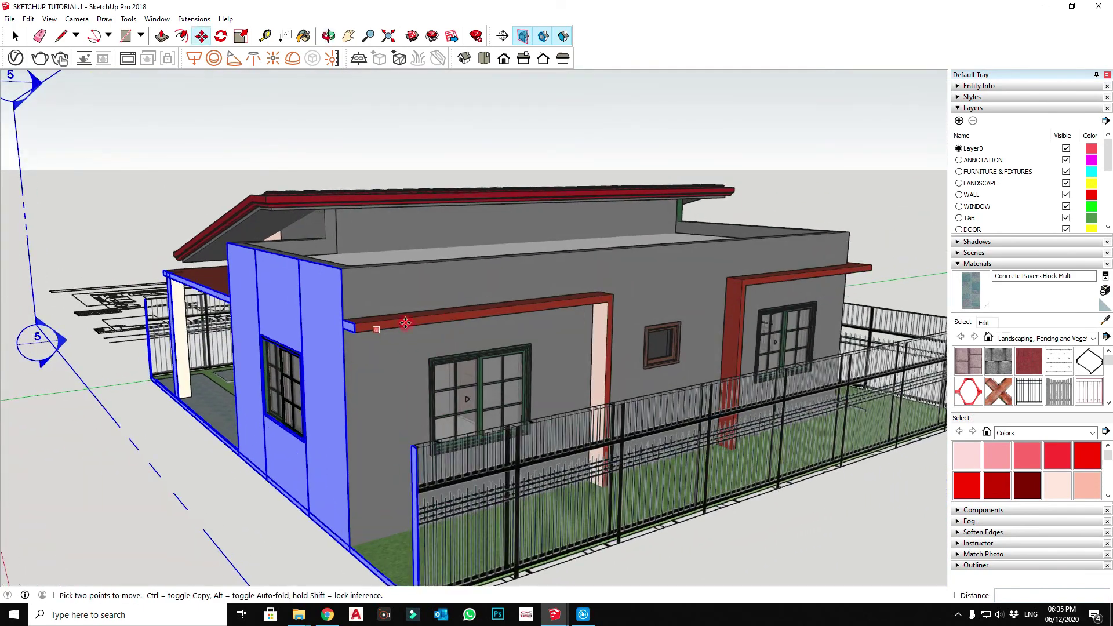
# Orbit and zoom around the reference house to view its front porch
pyautogui.moveTo(318, 355)
pyautogui.mouseDown(button='middle')
pyautogui.moveTo(457, 382)
pyautogui.moveTo(596, 368)
pyautogui.moveTo(462, 391)
pyautogui.moveTo(537, 362)
pyautogui.mouseUp(button='middle')
pyautogui.scroll(-1, 522, 355)
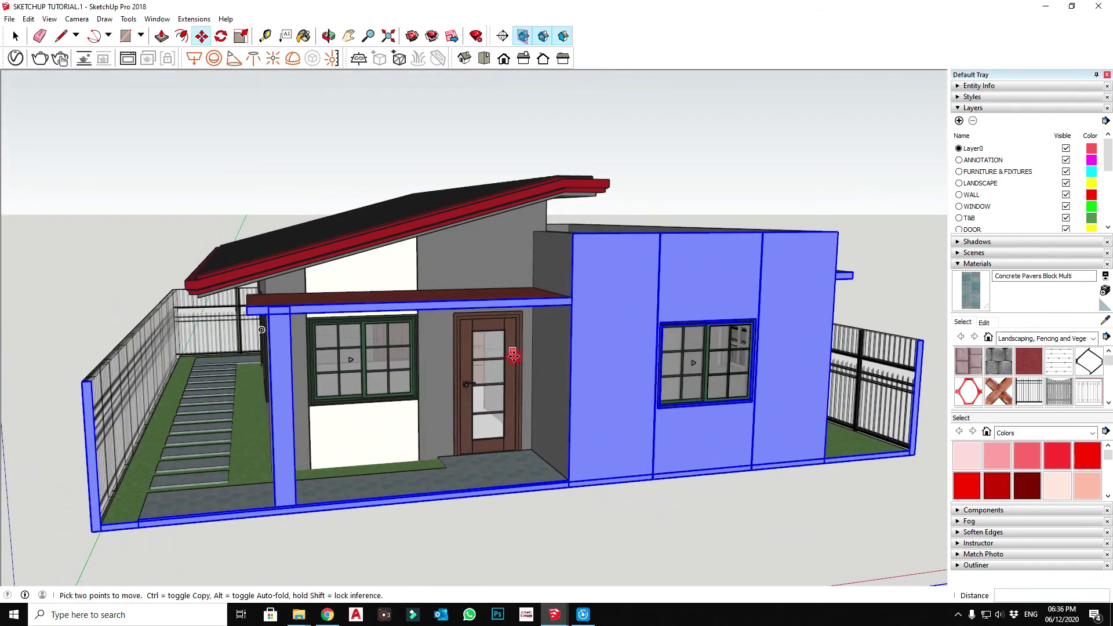
pyautogui.scroll(-1, 406, 353)
pyautogui.scroll(-1, 319, 359)
pyautogui.scroll(-1, 431, 363)
pyautogui.moveTo(430, 364); pyautogui.dragTo(586, 290, button='middle')
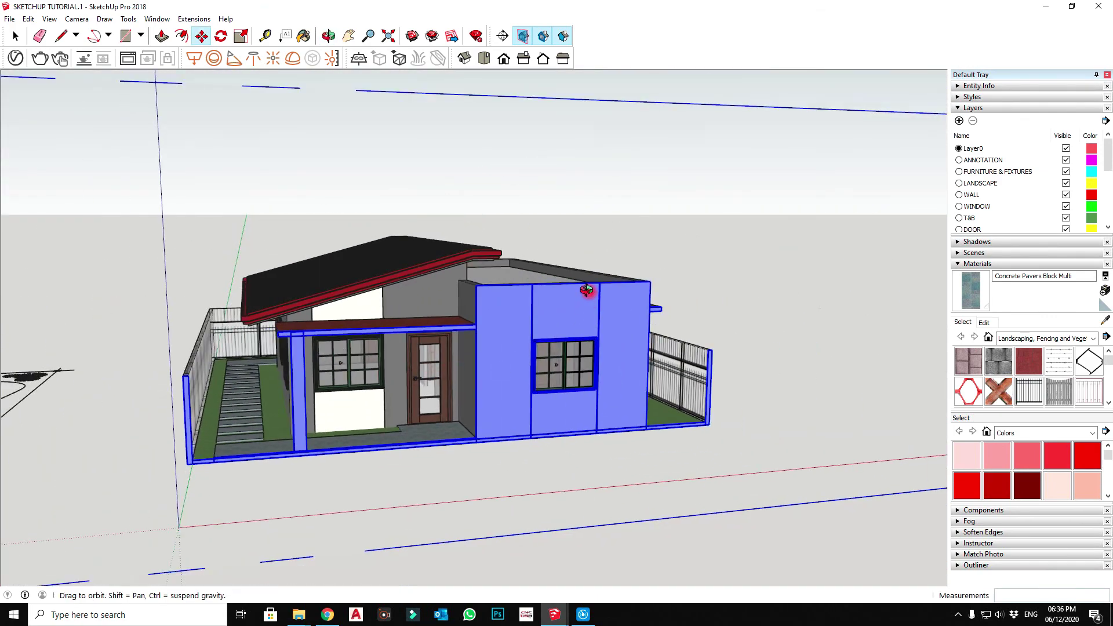
pyautogui.scroll(-2, 517, 322)
pyautogui.scroll(-2, 462, 313)
pyautogui.scroll(-2, 522, 301)
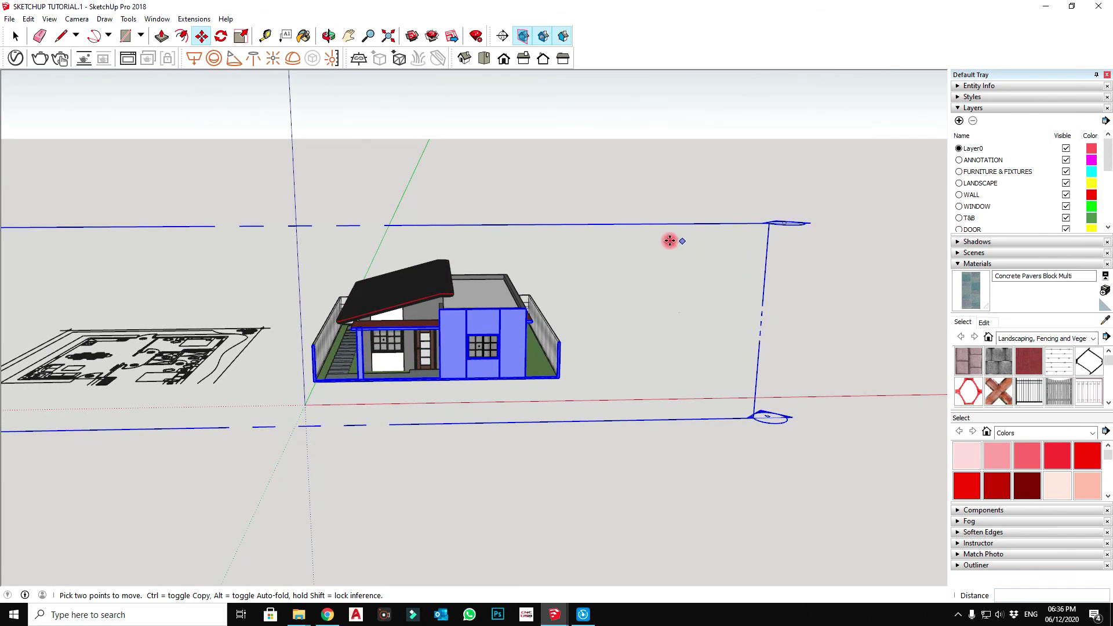
pyautogui.scroll(1, 635, 227)
pyautogui.scroll(2, 570, 285)
pyautogui.moveTo(574, 290); pyautogui.dragTo(617, 328, button='middle')
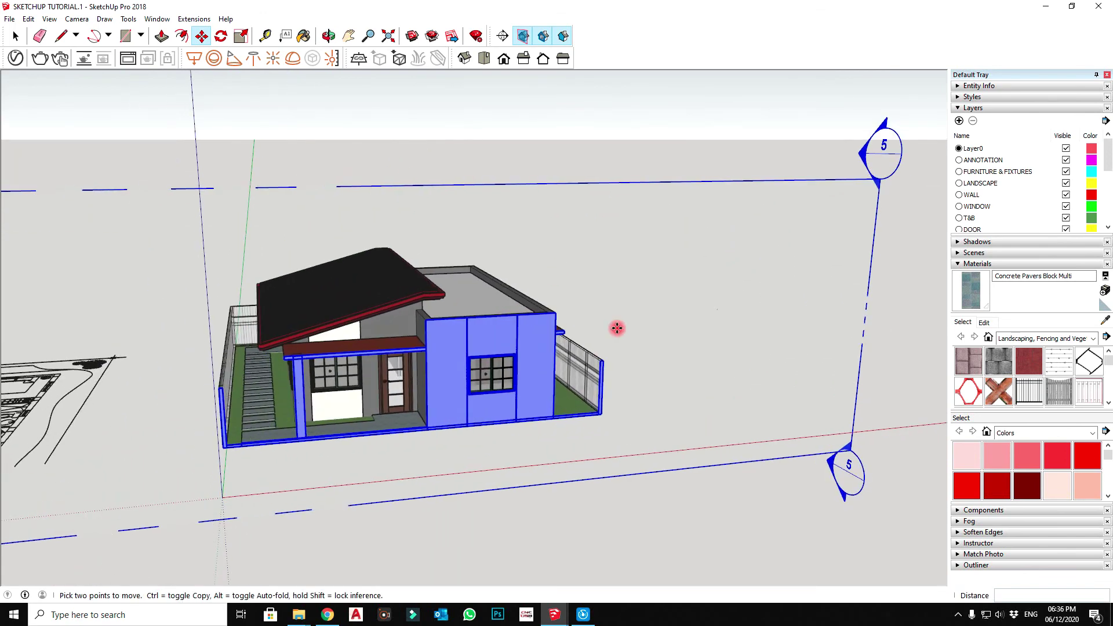
pyautogui.moveTo(686, 282)
pyautogui.mouseDown(button='middle')
pyautogui.moveTo(661, 264)
pyautogui.moveTo(450, 251)
pyautogui.mouseUp(button='middle')
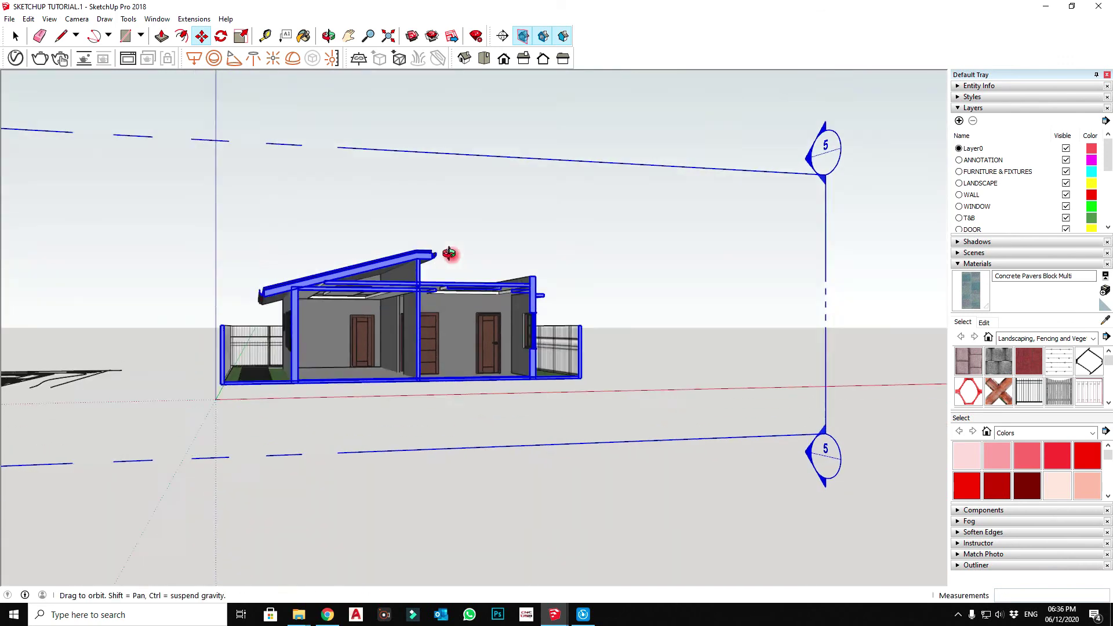
pyautogui.scroll(3, 395, 279)
pyautogui.scroll(3, 370, 300)
pyautogui.moveTo(352, 312)
pyautogui.mouseDown(button='middle')
pyautogui.moveTo(273, 310)
pyautogui.moveTo(273, 290)
pyautogui.moveTo(232, 265)
pyautogui.moveTo(265, 278)
pyautogui.mouseUp(button='middle')
pyautogui.scroll(2, 248, 278)
pyautogui.scroll(2, 275, 261)
pyautogui.scroll(1, 272, 307)
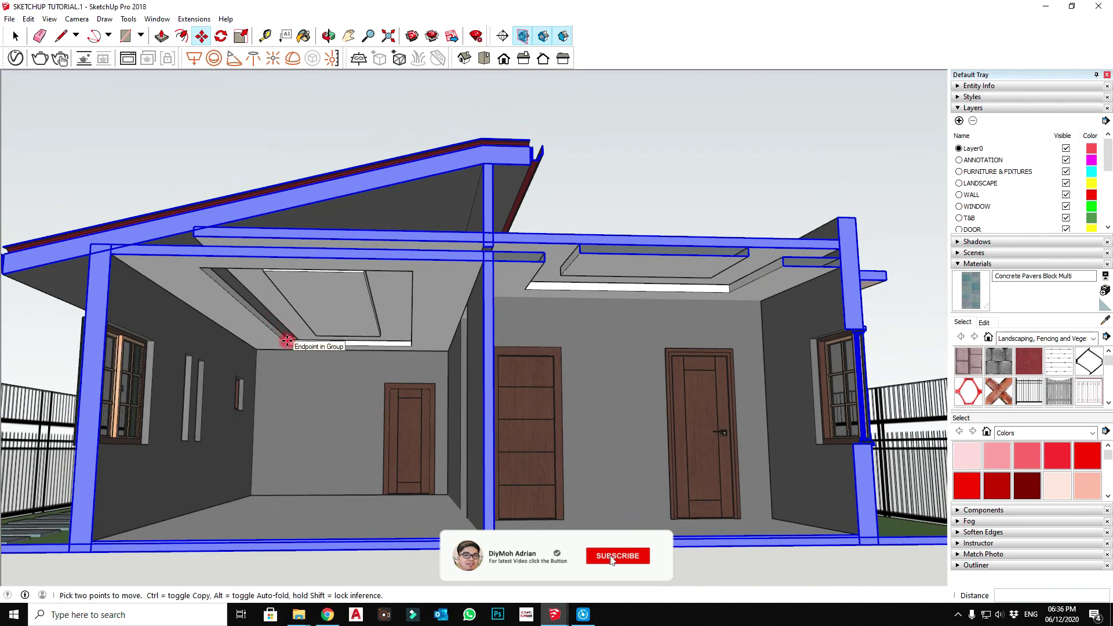